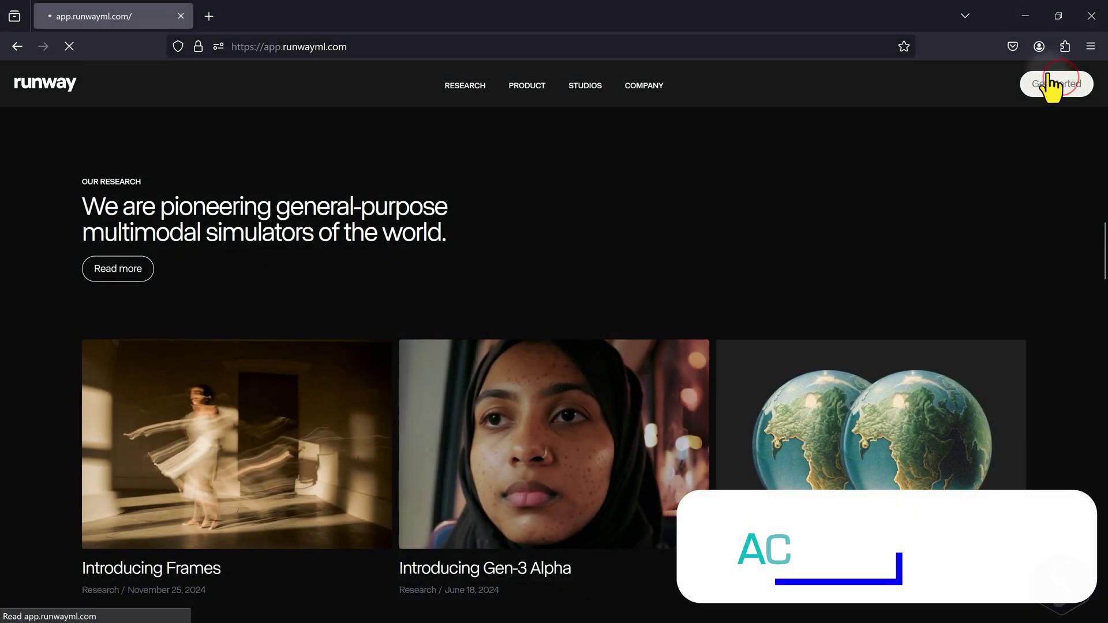
Step: Sign in to the Runway account and scroll through the home page
click(791, 259)
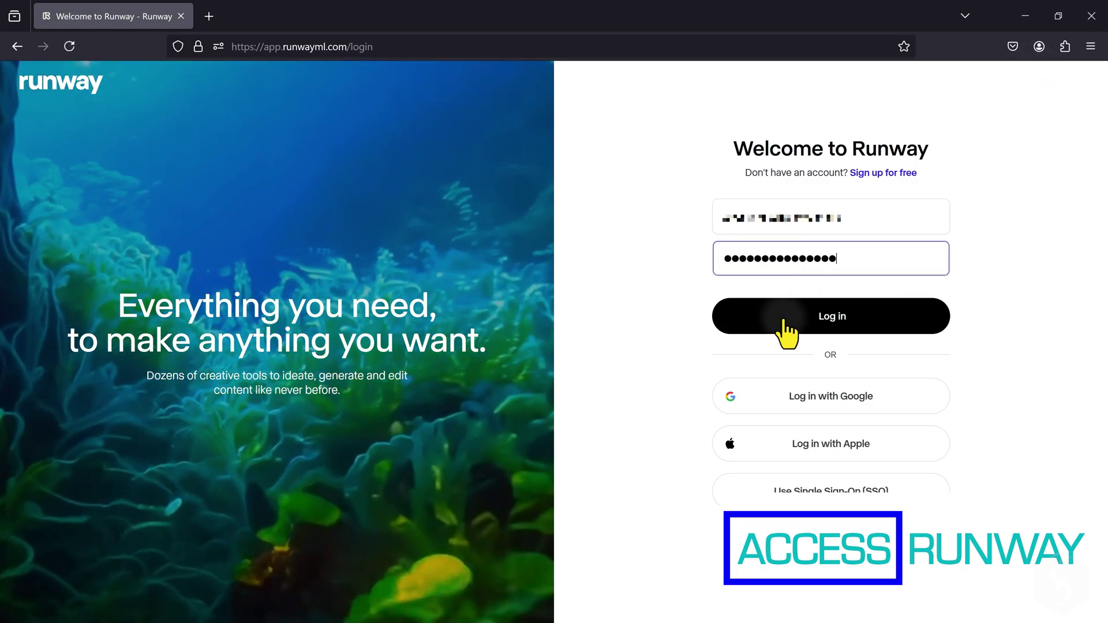
click(785, 322)
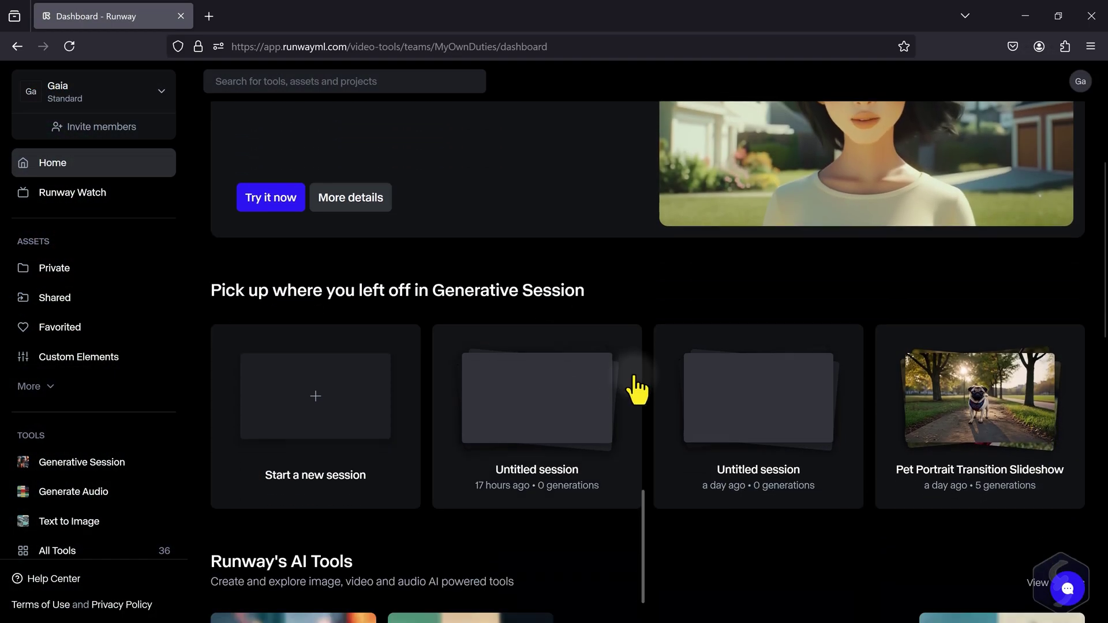
scroll(637, 390, down, 4)
scroll(648, 400, up, 1)
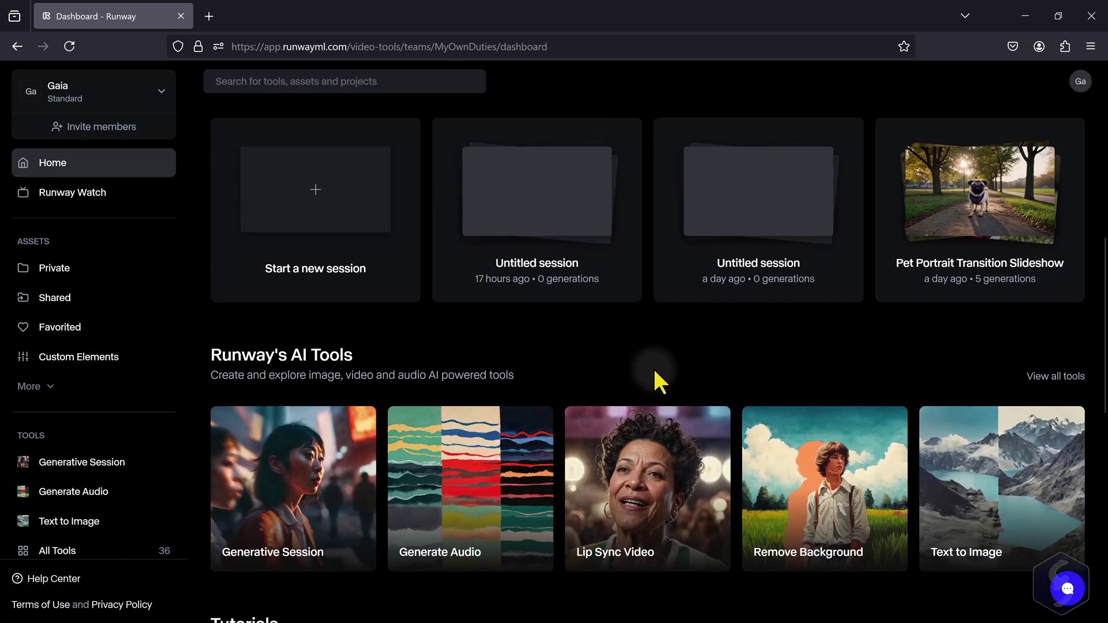
scroll(508, 362, down, 3)
scroll(577, 404, up, 8)
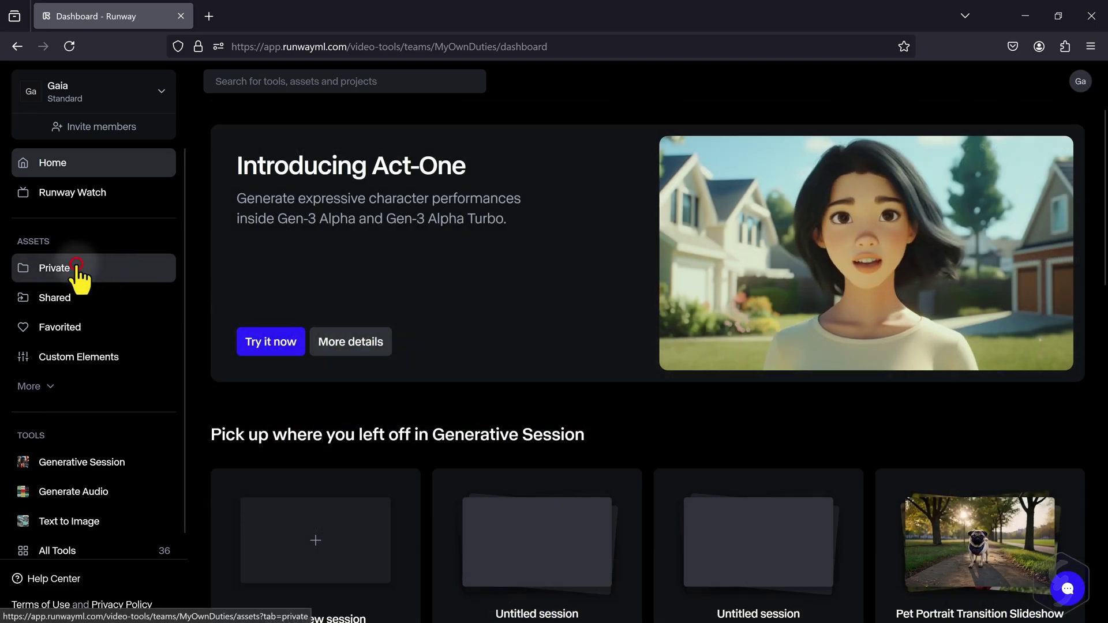
Step: Browse the Private assets library
click(84, 276)
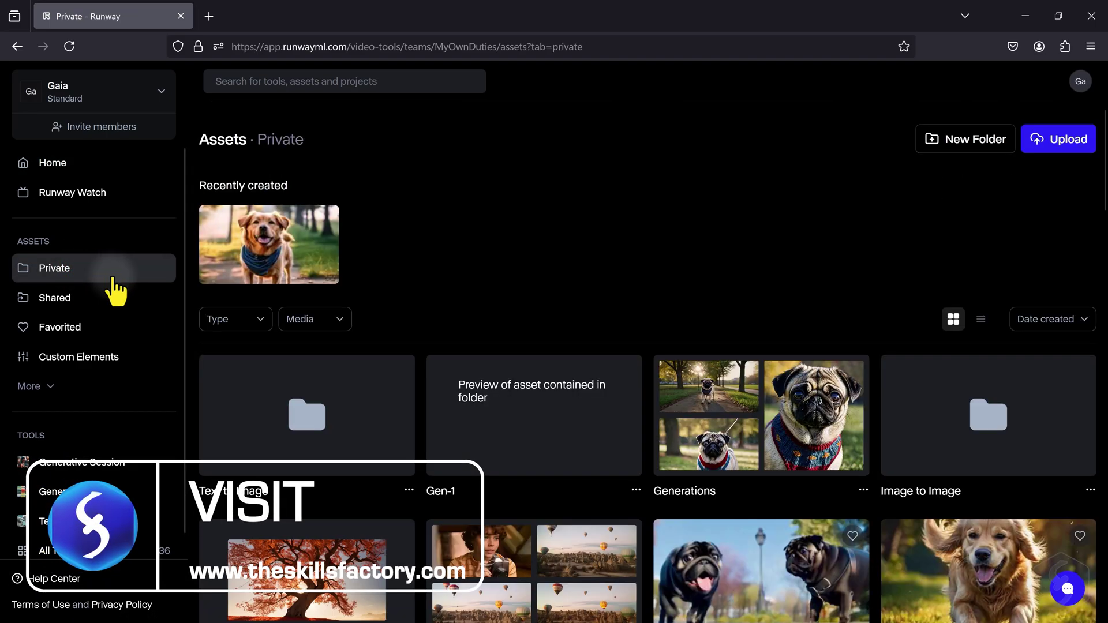
scroll(650, 316, down, 5)
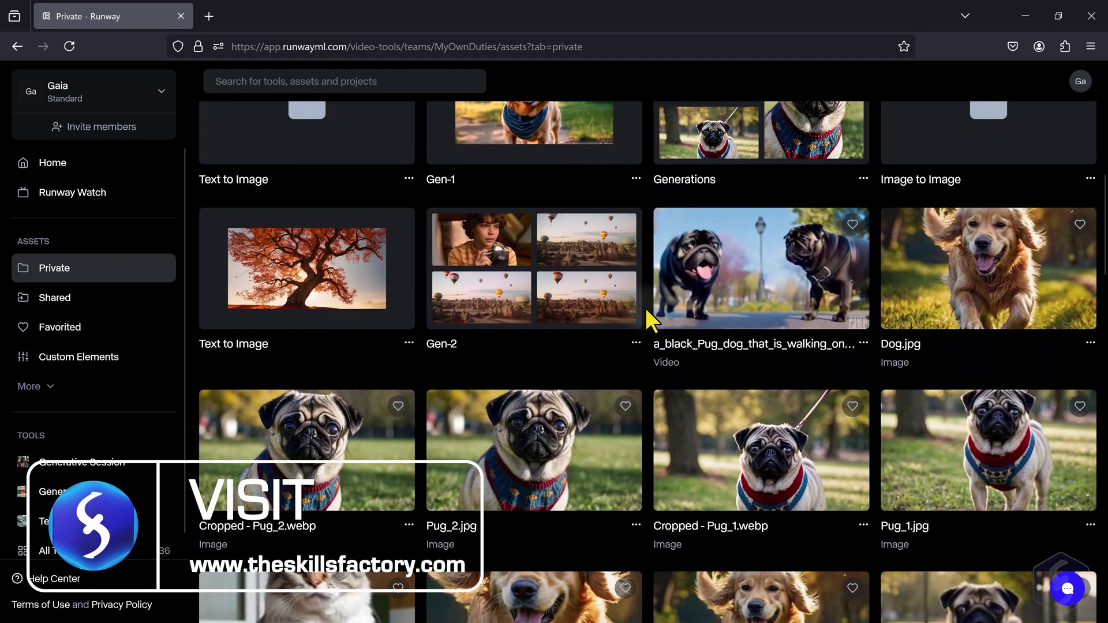
scroll(648, 316, up, 5)
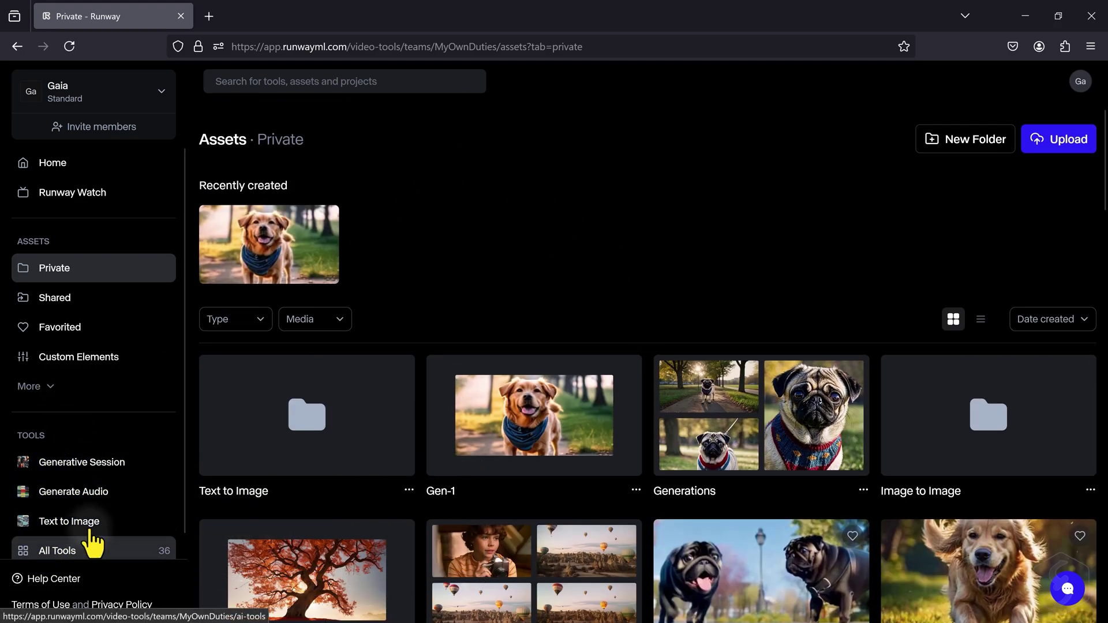
Step: Show the All Tools page and scroll through every AI tool
click(96, 552)
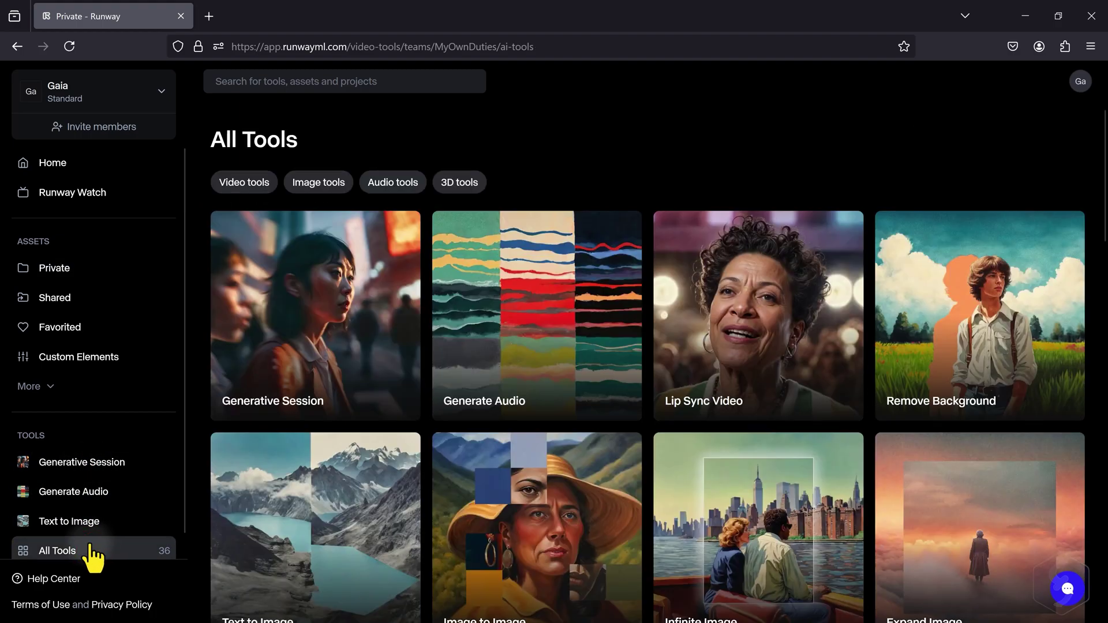
scroll(646, 212, down, 12)
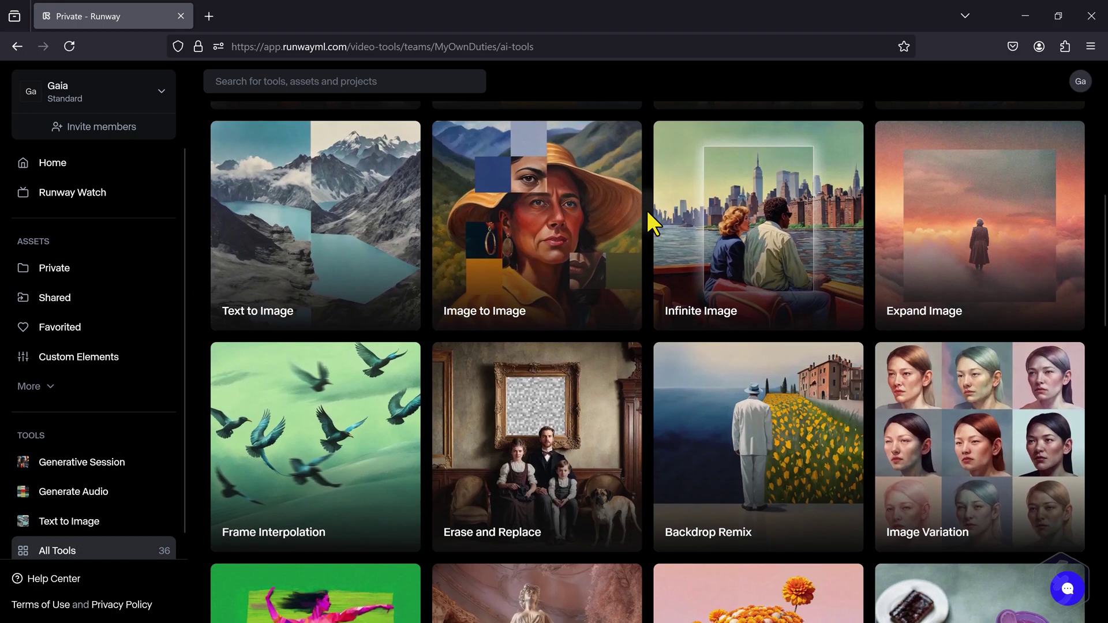
scroll(646, 210, down, 2)
scroll(646, 210, up, 13)
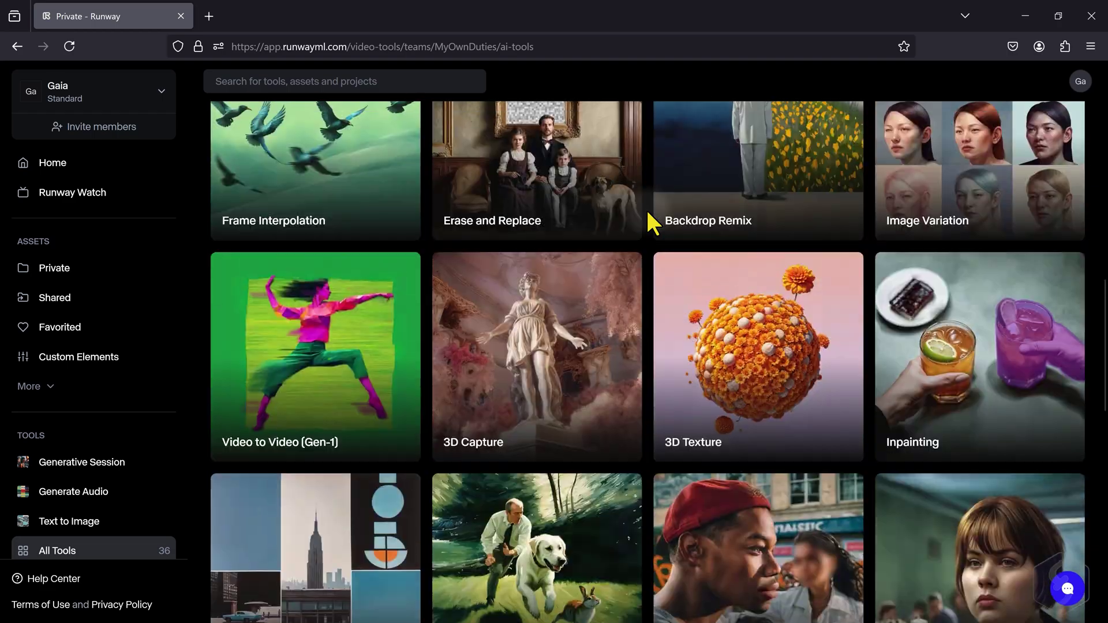
scroll(647, 210, up, 1)
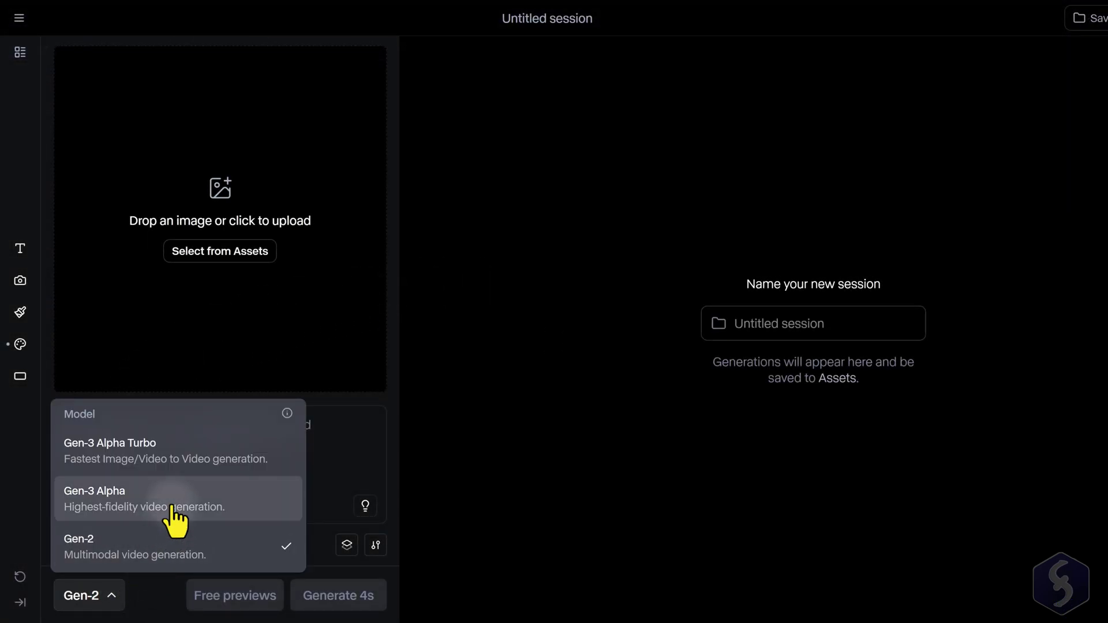
Step: Switch the model to Gen-3 Alpha Turbo and drag the divider to widen the input panel
click(173, 459)
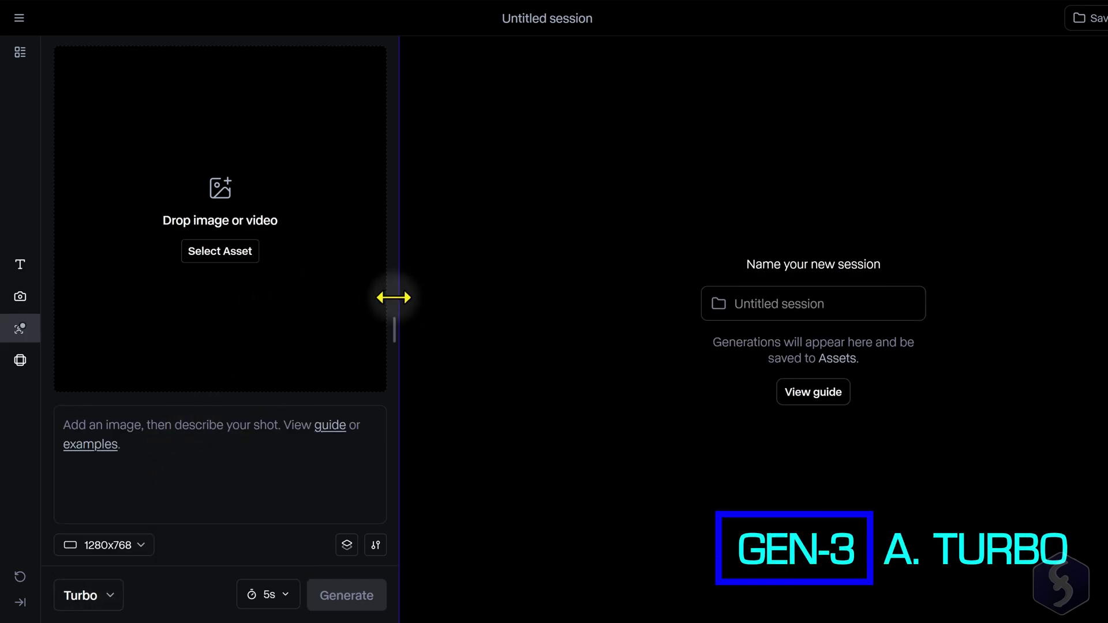
drag(393, 297, 600, 303)
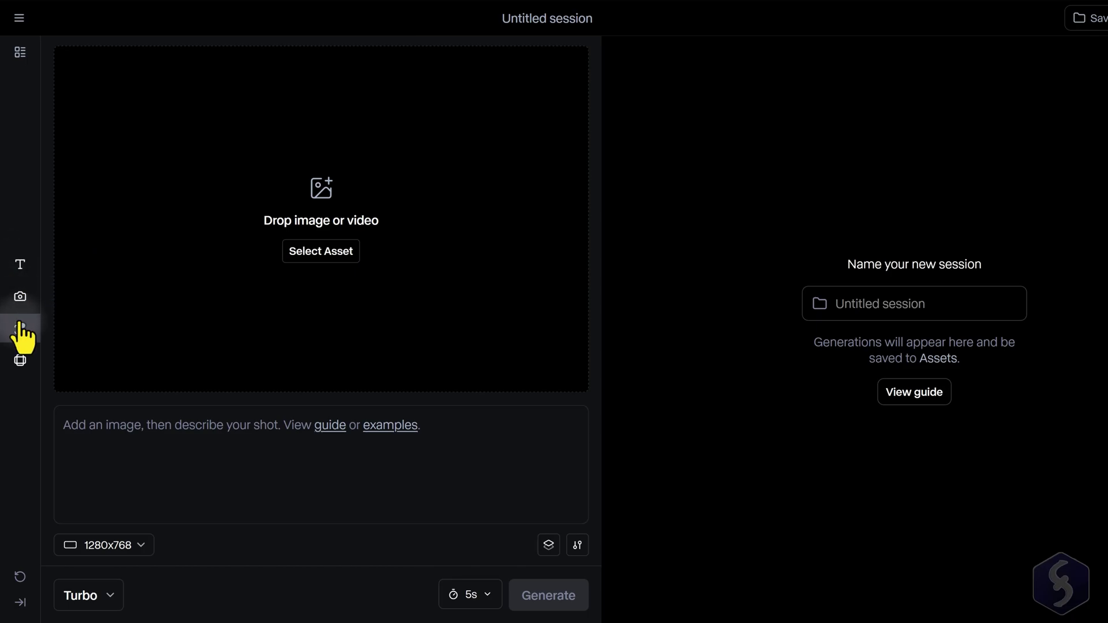
Step: Load the wizard image, crop it to Landscape 1280x768, and prompt him lifting his head to the sun
click(19, 263)
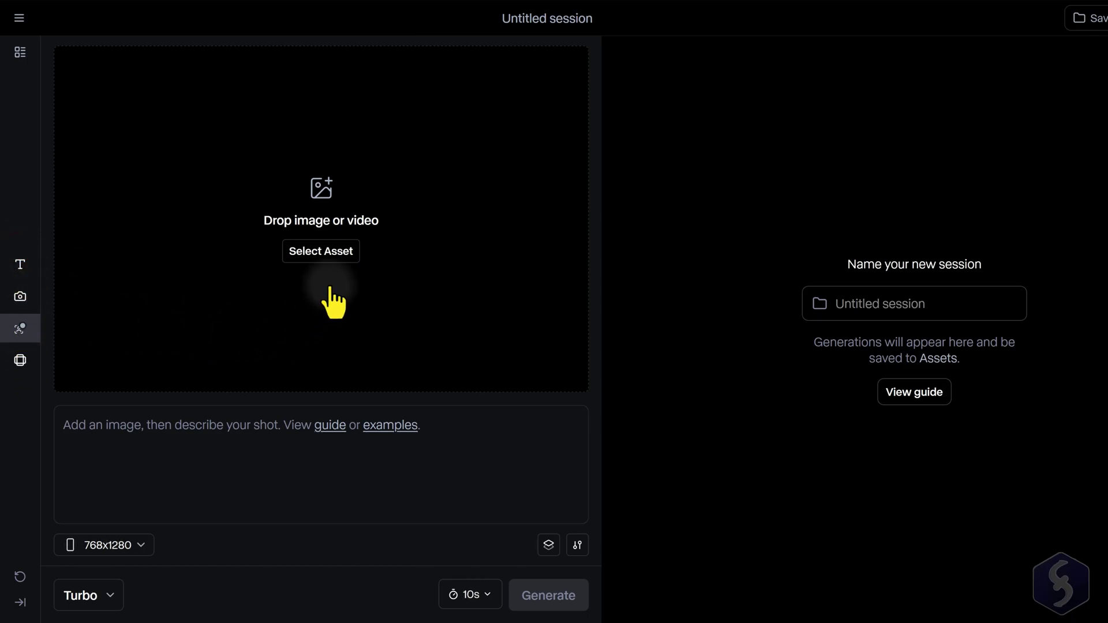
click(346, 254)
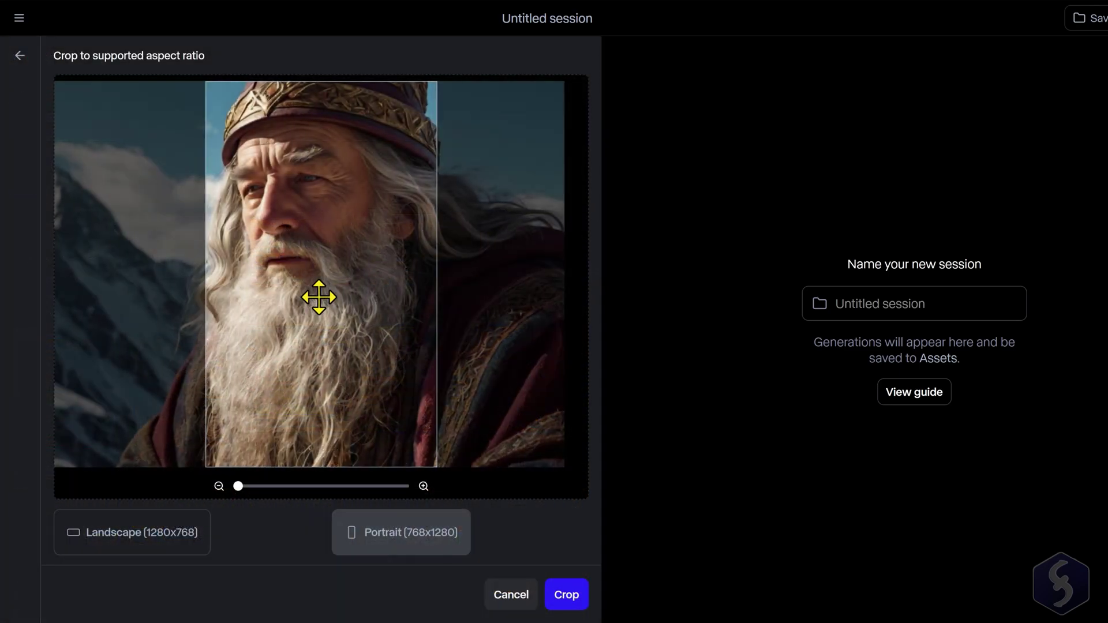
click(154, 537)
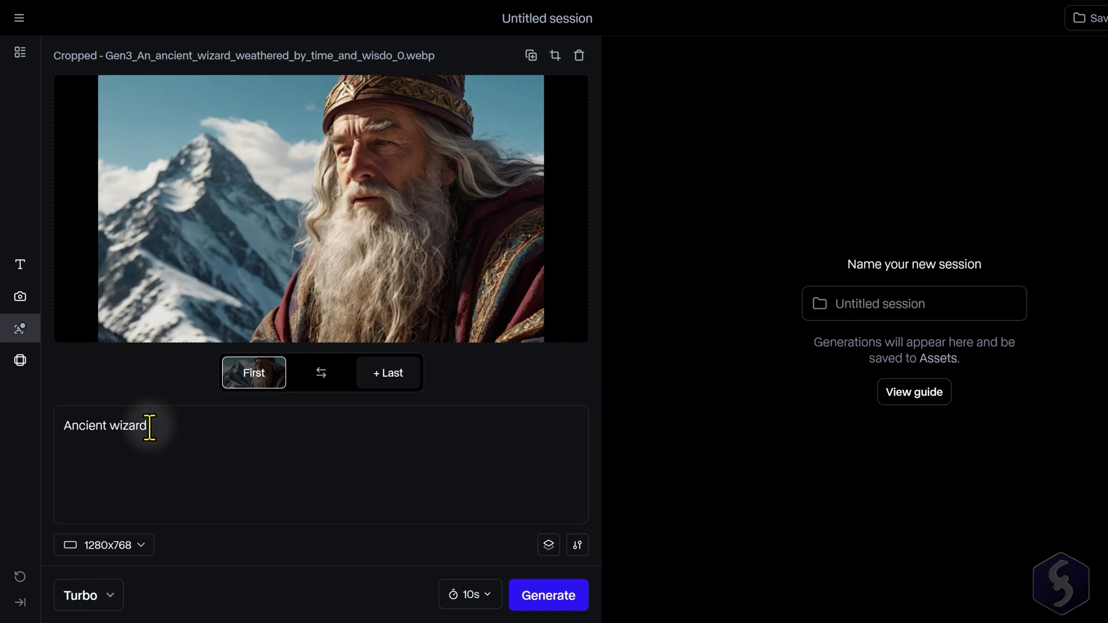
text(head and enjoys the sun, closing eyes meanwhile)
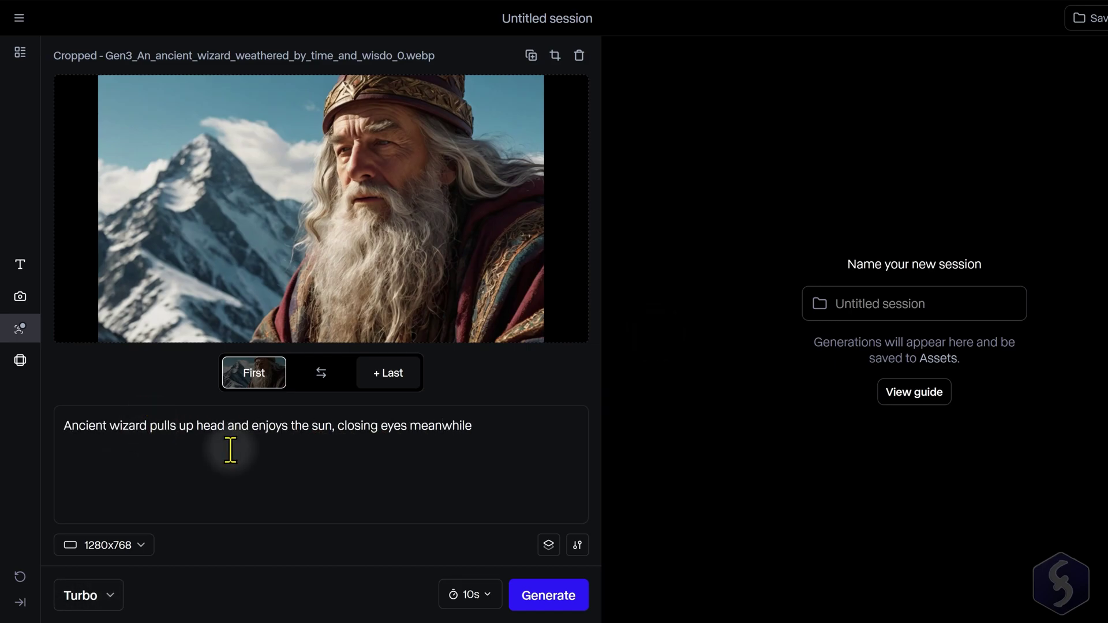
text(.)
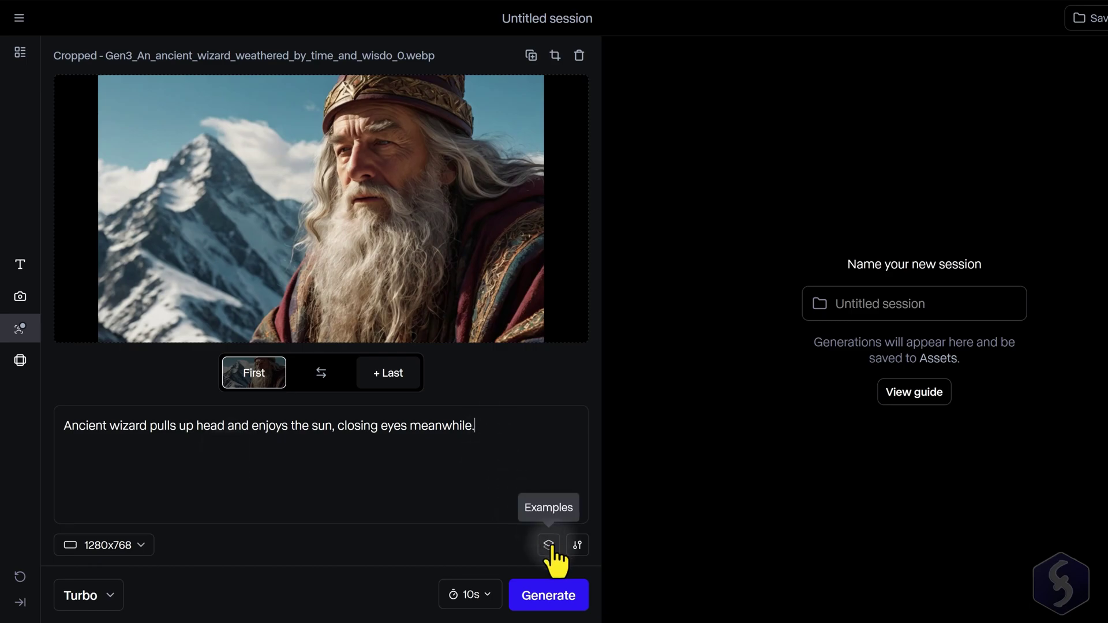
click(549, 546)
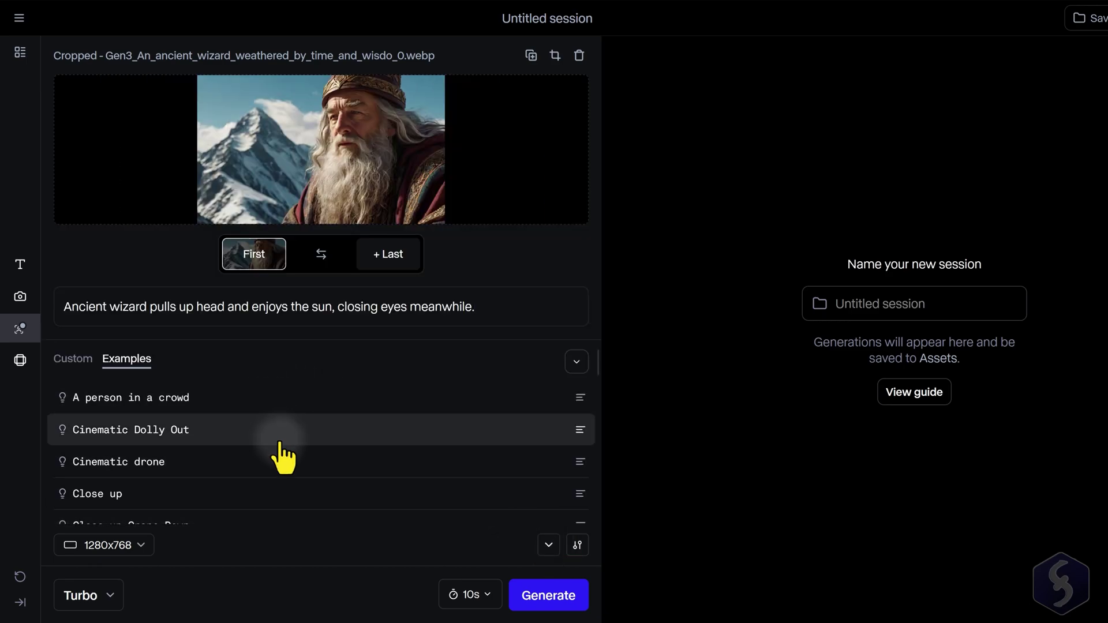
scroll(283, 459, down, 8)
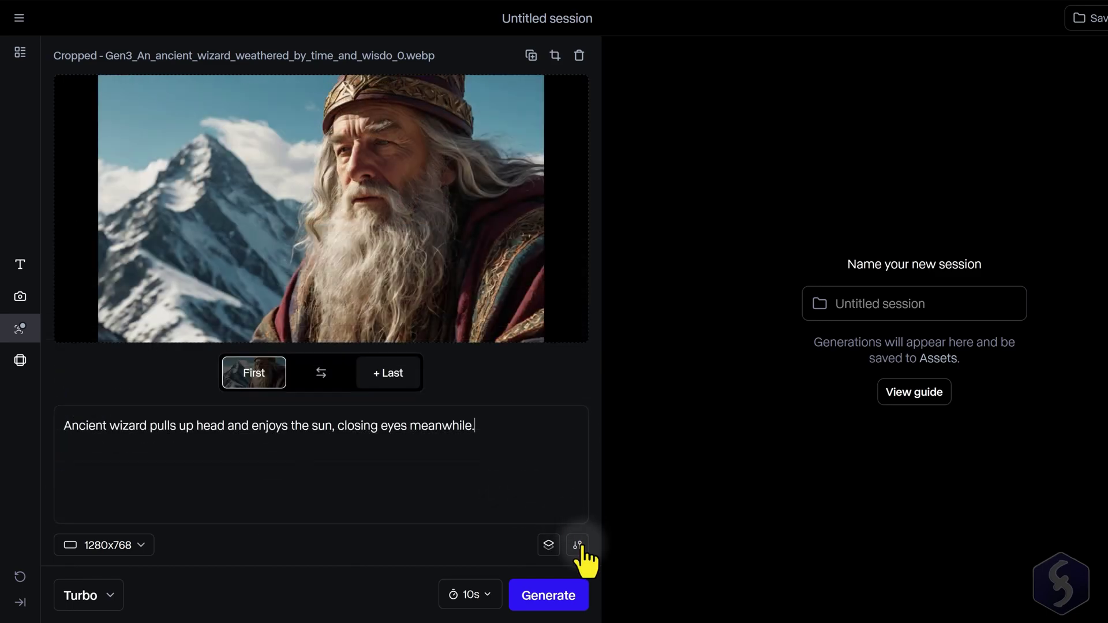
click(577, 546)
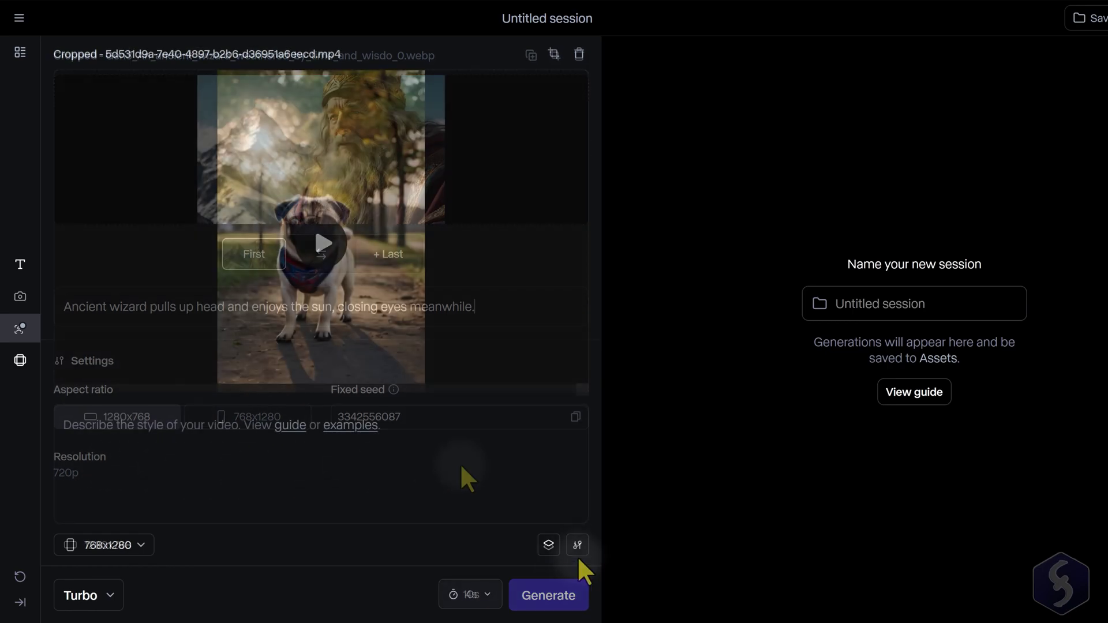
click(577, 546)
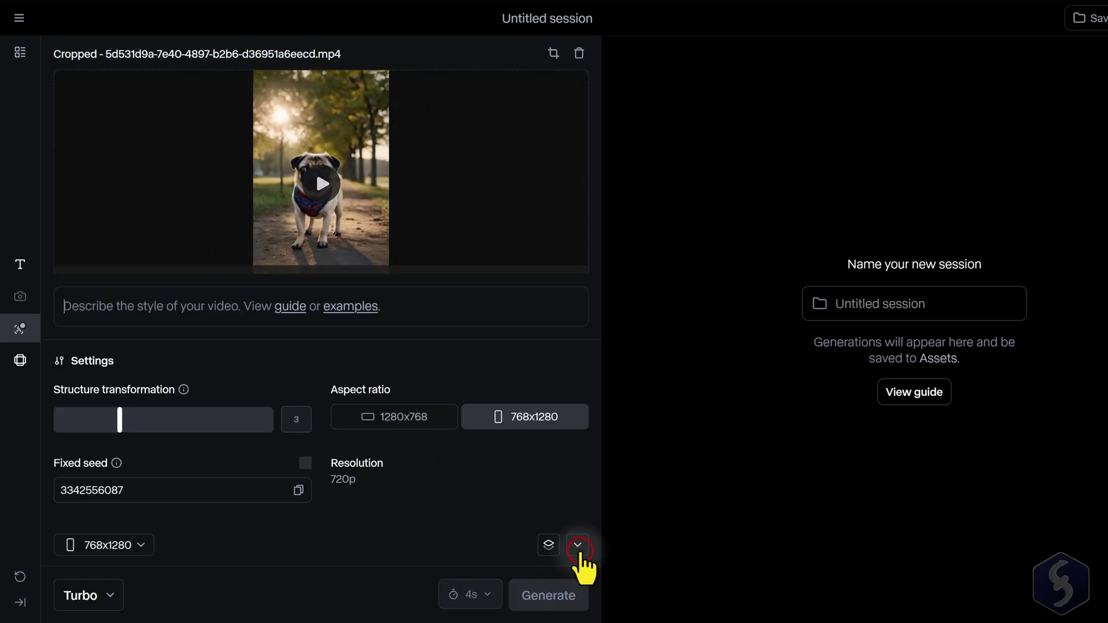
mouse_move(184, 391)
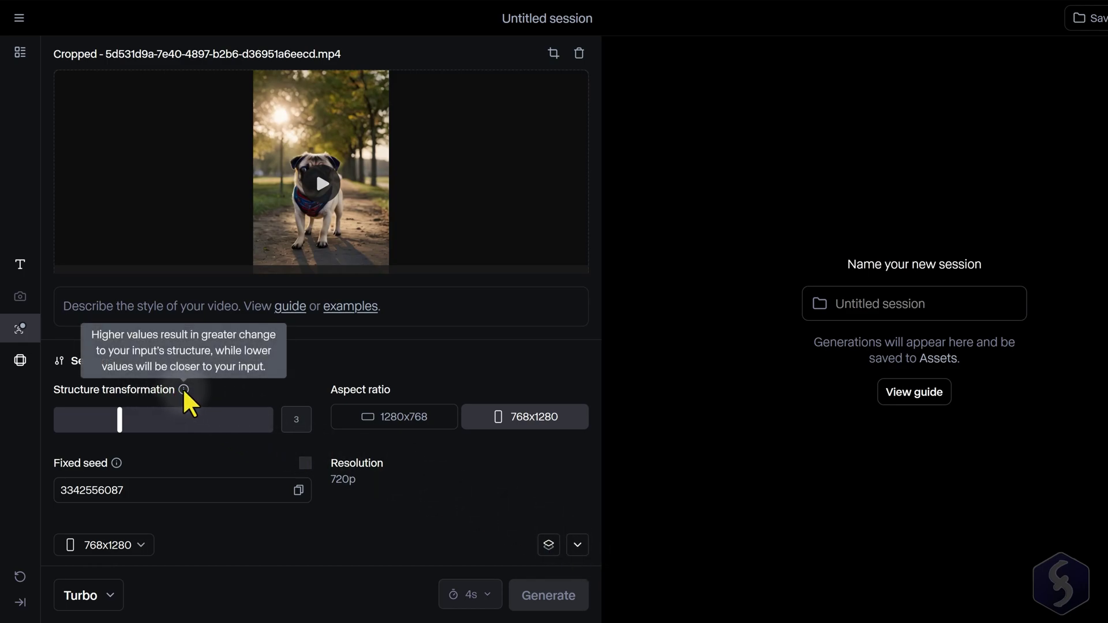
drag(153, 424, 229, 426)
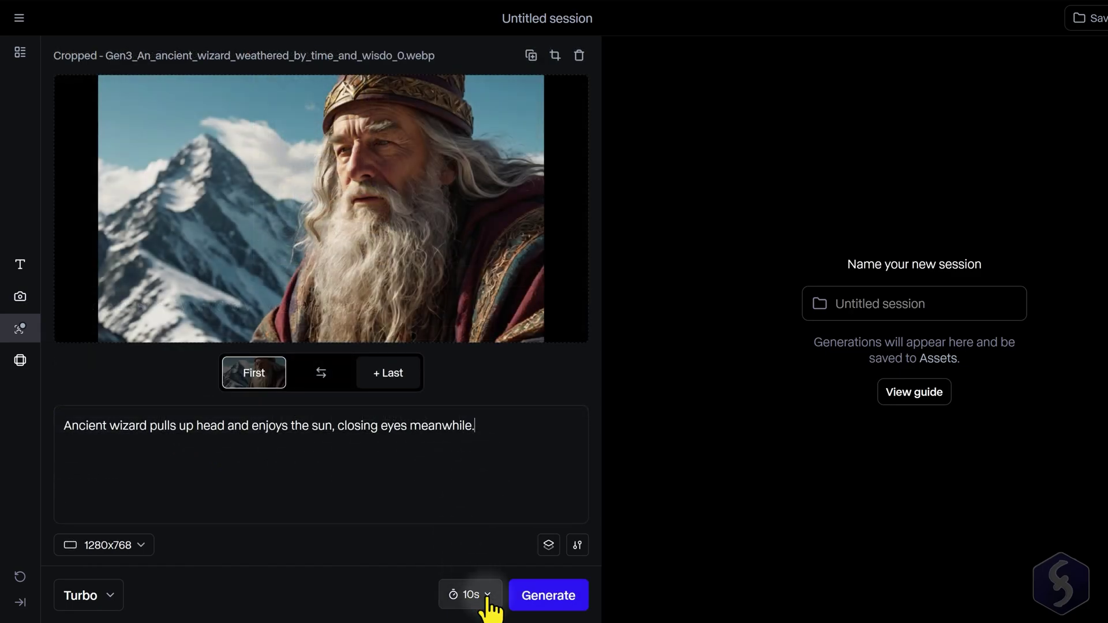
Step: Generate a 5-second sunbathing wizard clip, play it, download the MP4, and list its Use options
click(487, 591)
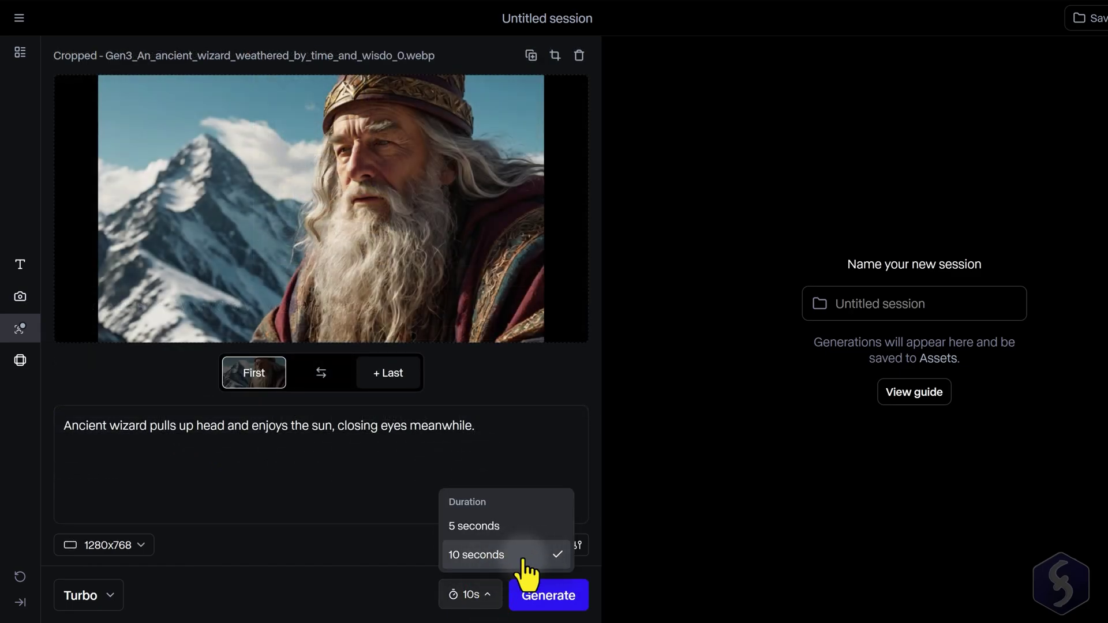
click(519, 525)
click(518, 603)
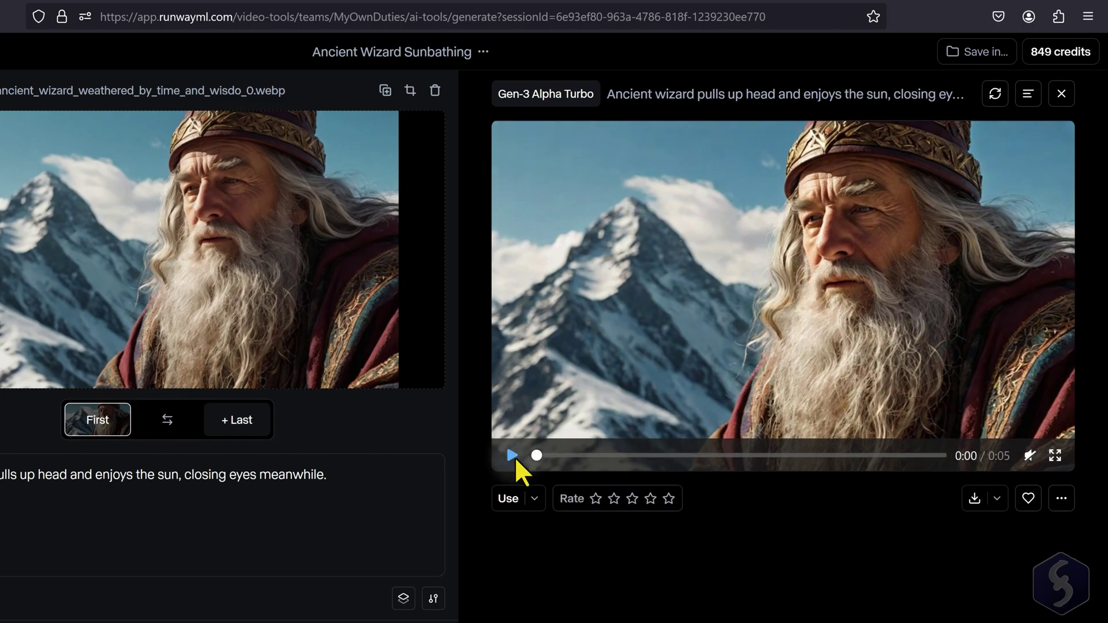
click(512, 455)
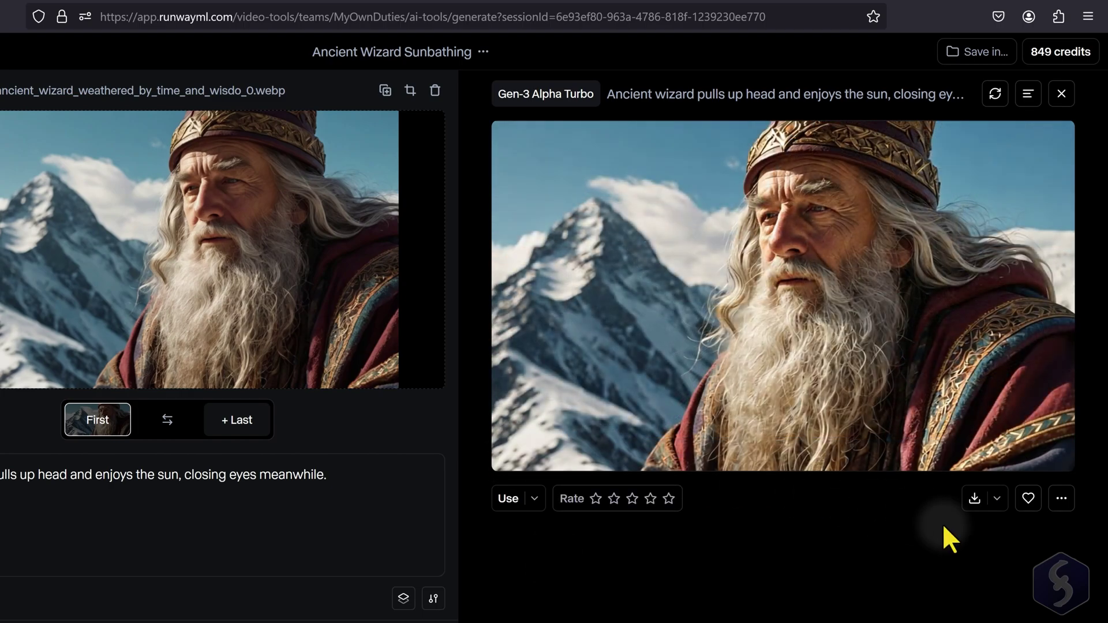
click(974, 499)
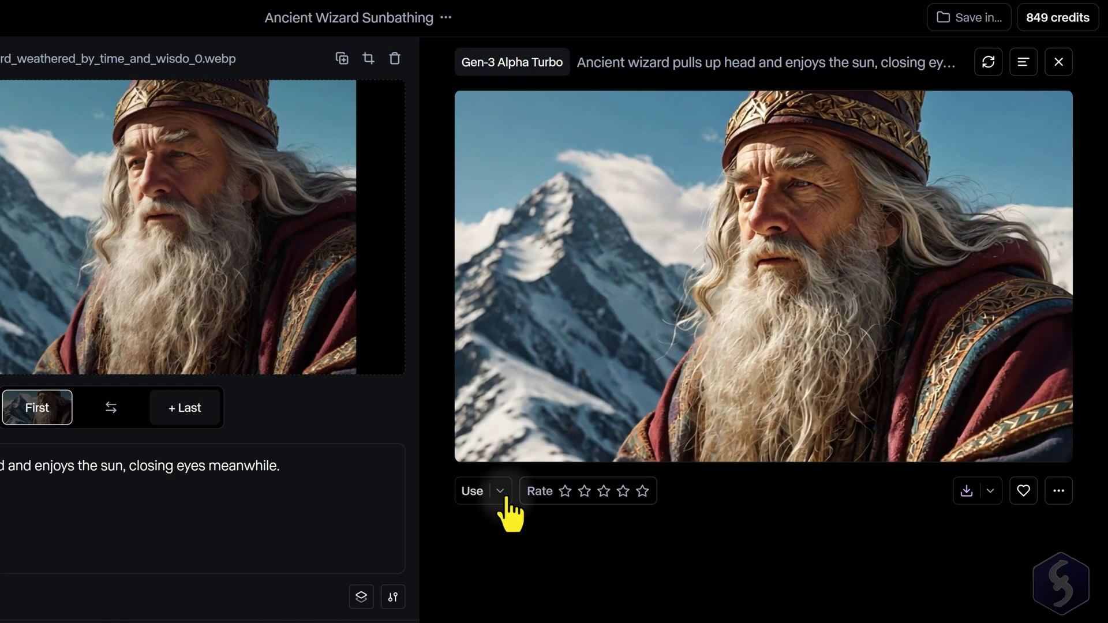
click(500, 492)
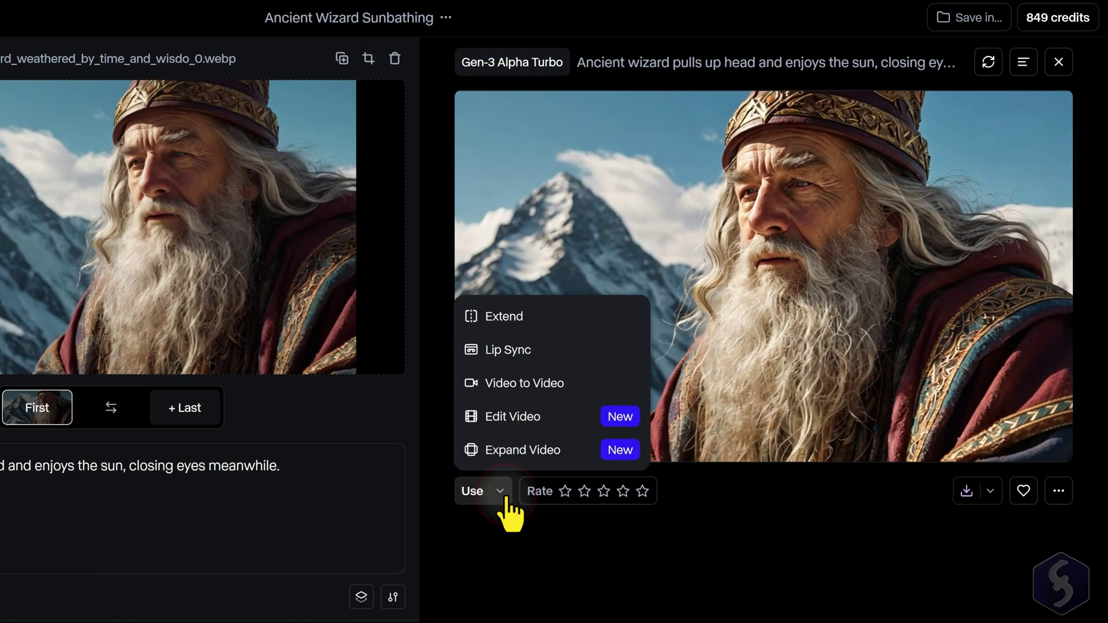
Step: Extend the wizard clip 8s with 'All of a sudden, it starts to snow heavily.' and play it
click(524, 314)
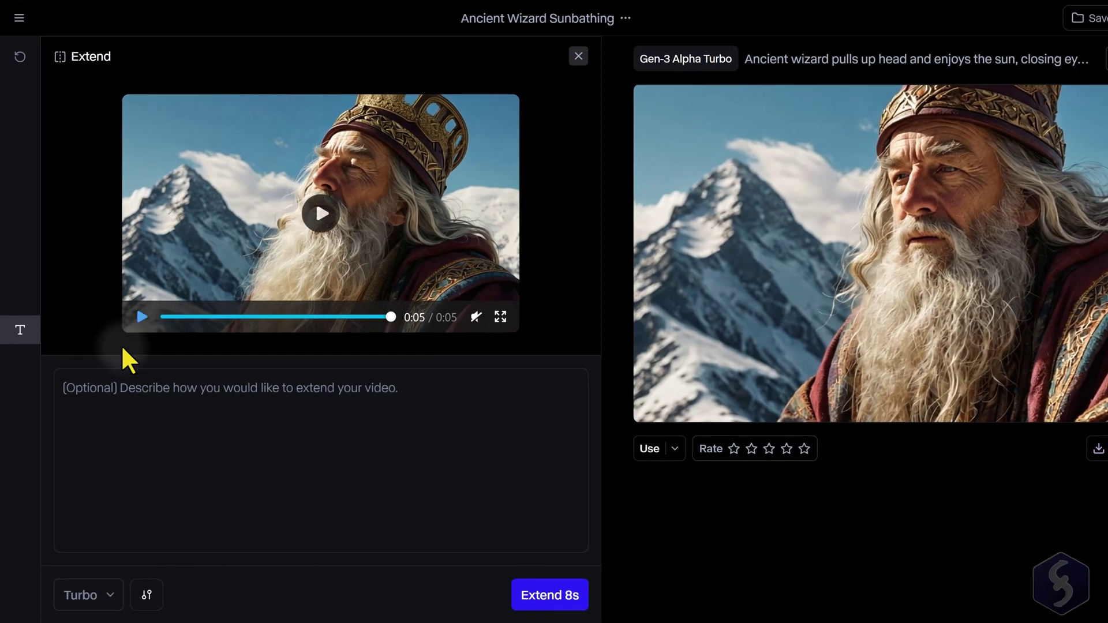
text(All of a sudden, it starts to snow heavily.)
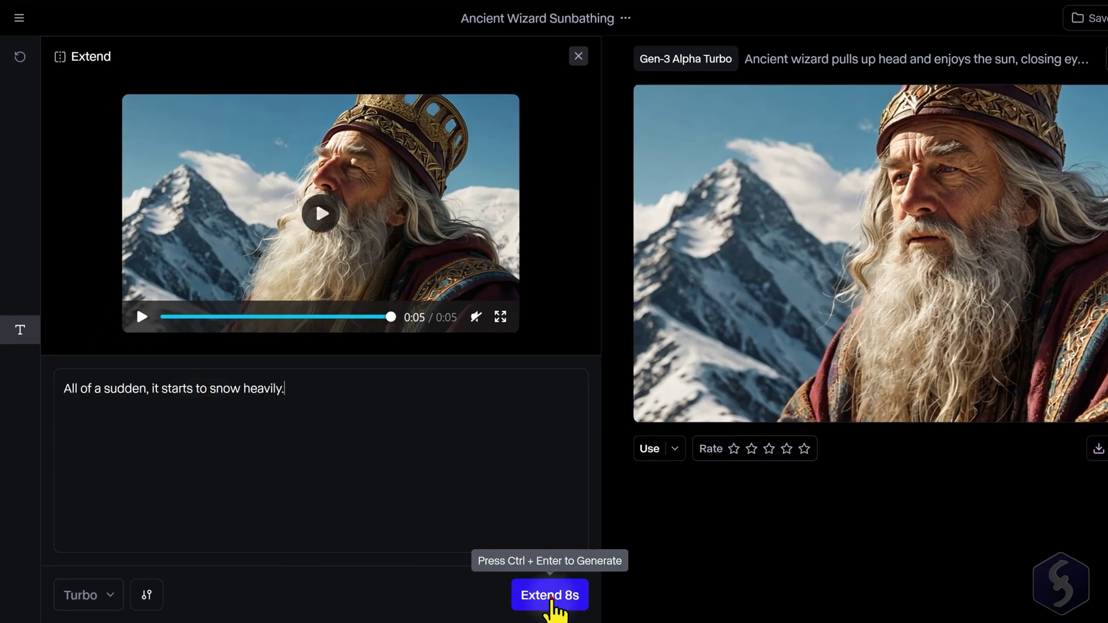
click(554, 595)
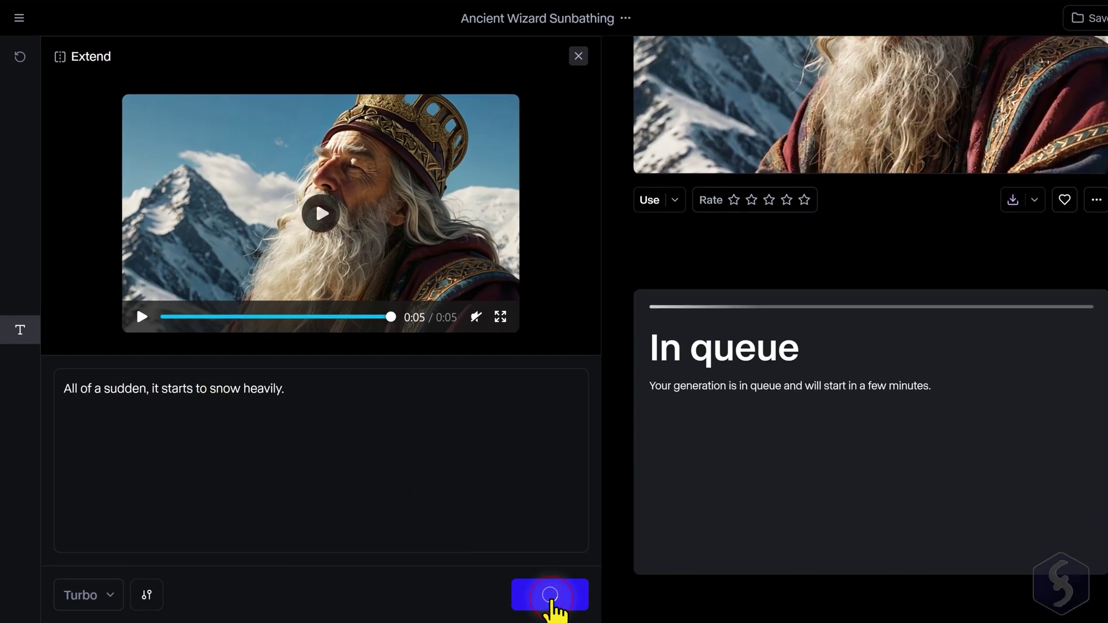
click(653, 550)
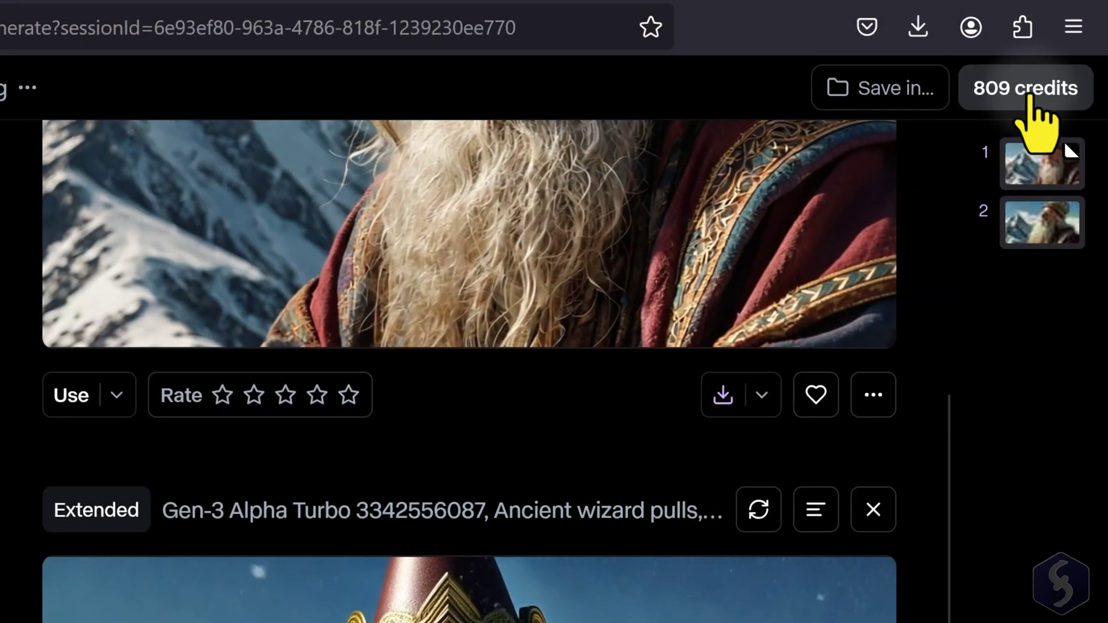
Step: Check the credit balance and compare plans, highlighting Free credits and Standard watermark-removal details
click(1030, 95)
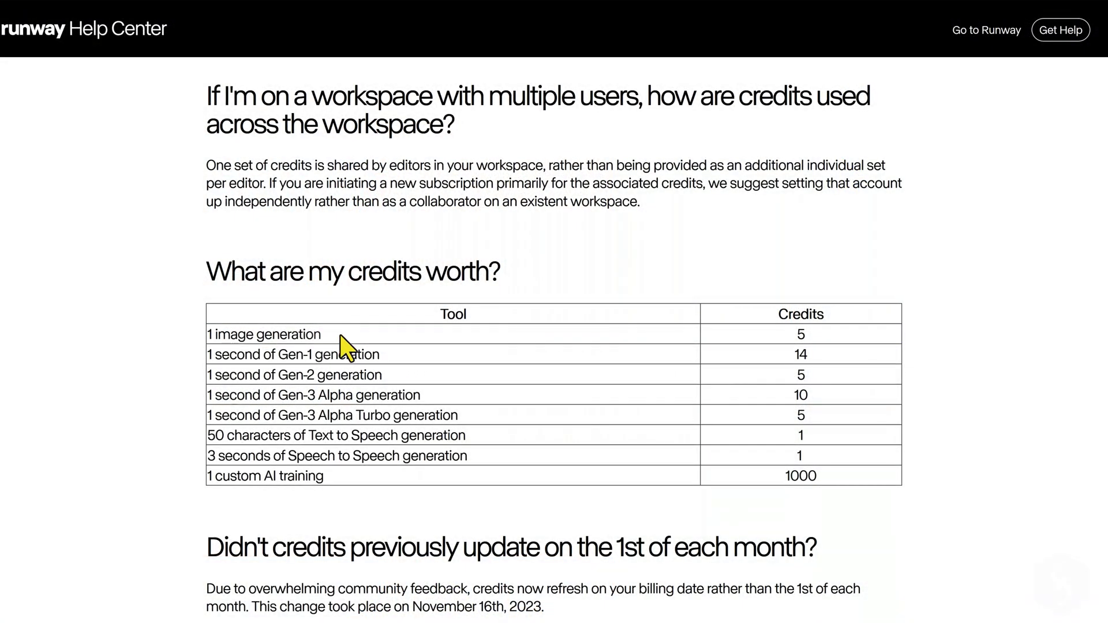
scroll(341, 335, down, 2)
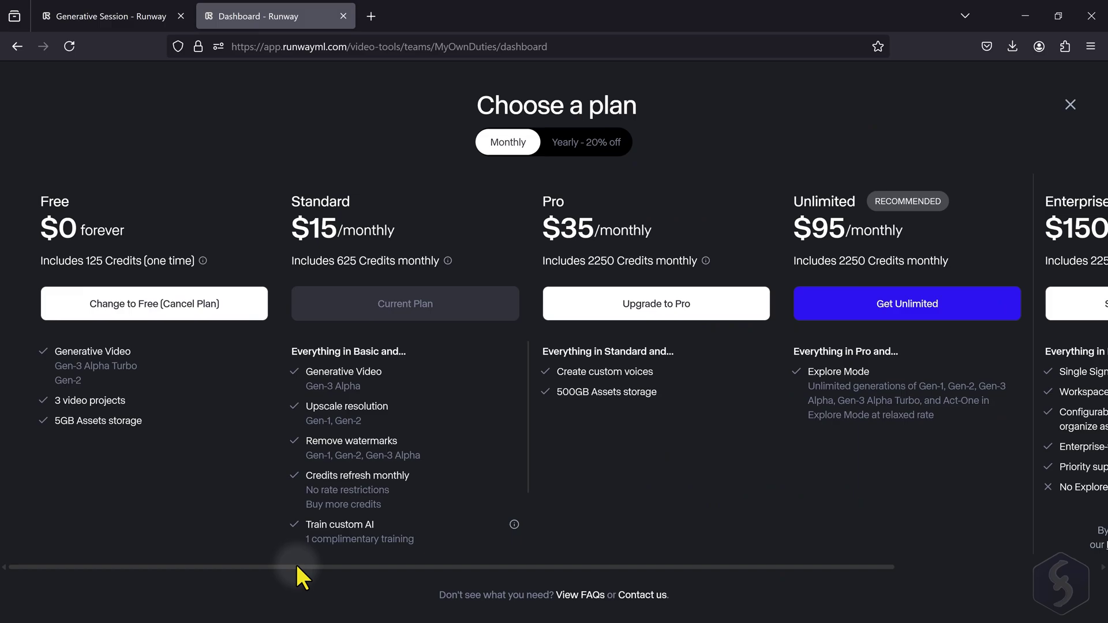
mouse_move(296, 564)
mouse_down()
mouse_move(313, 564)
mouse_move(303, 566)
mouse_up()
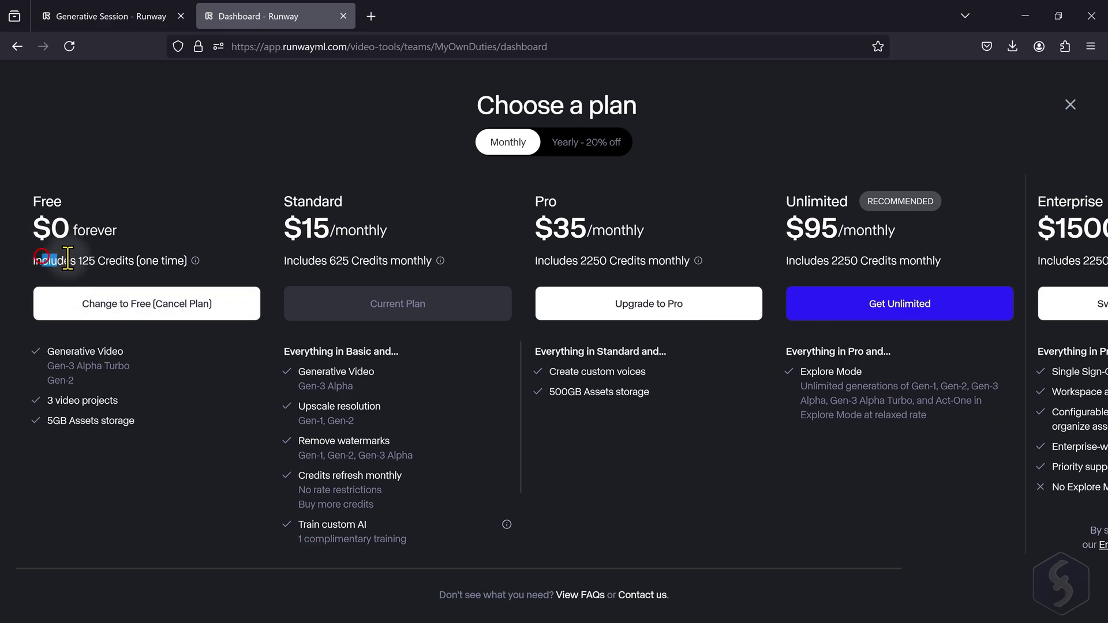
drag(78, 260, 184, 257)
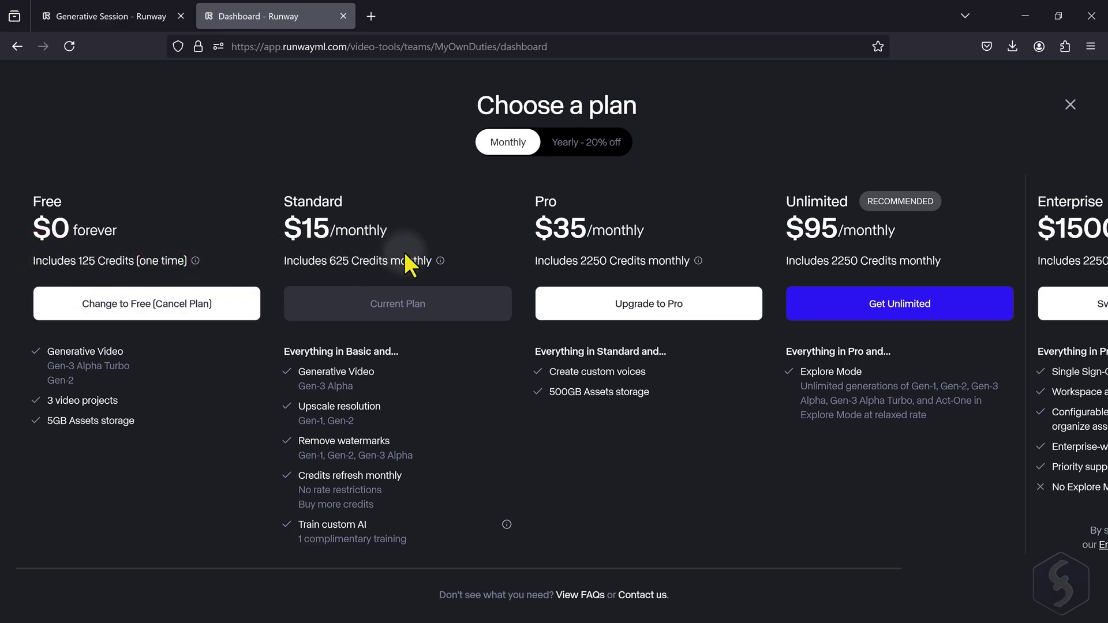
drag(303, 442, 400, 459)
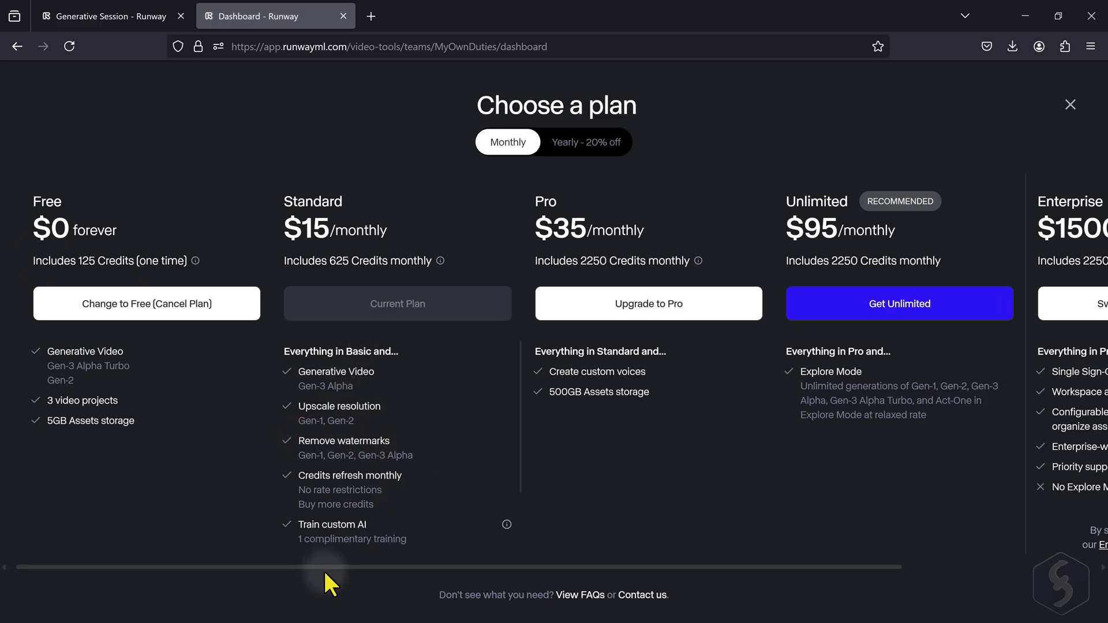
drag(337, 566, 535, 592)
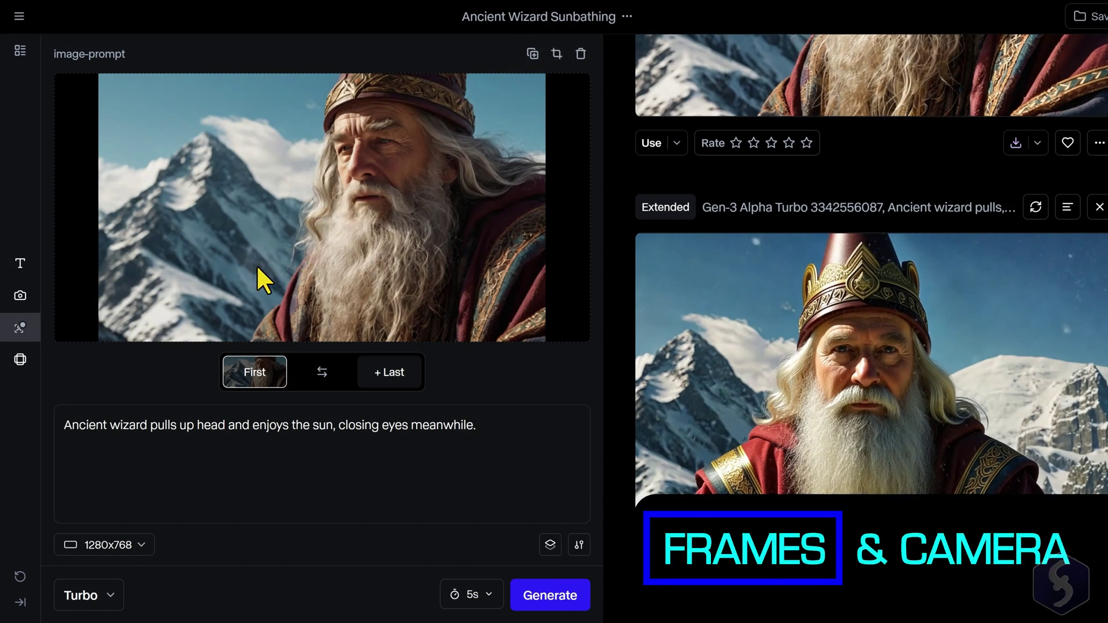
Step: Use the full-length wizard holding a staff as last keyframe, generate, and play the clip
mouse_move(259, 377)
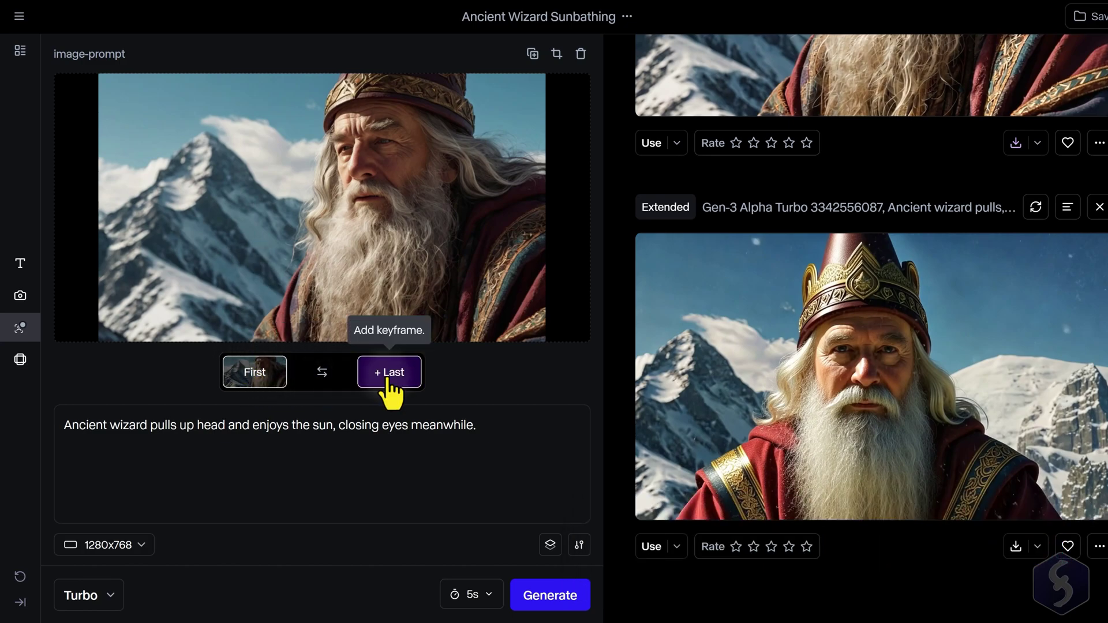
click(374, 374)
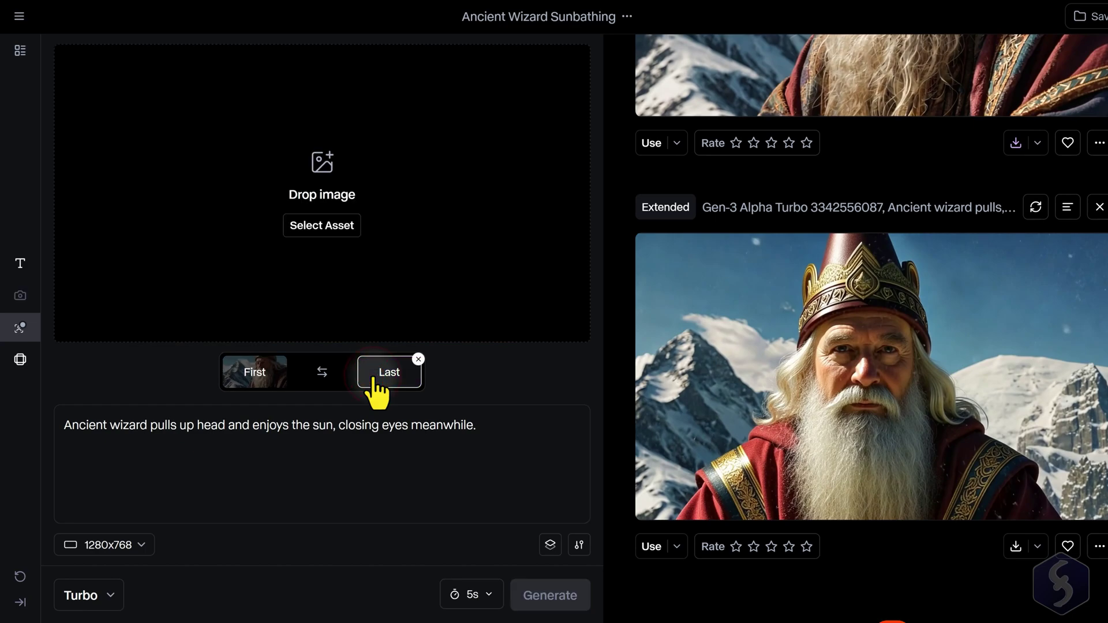
click(321, 242)
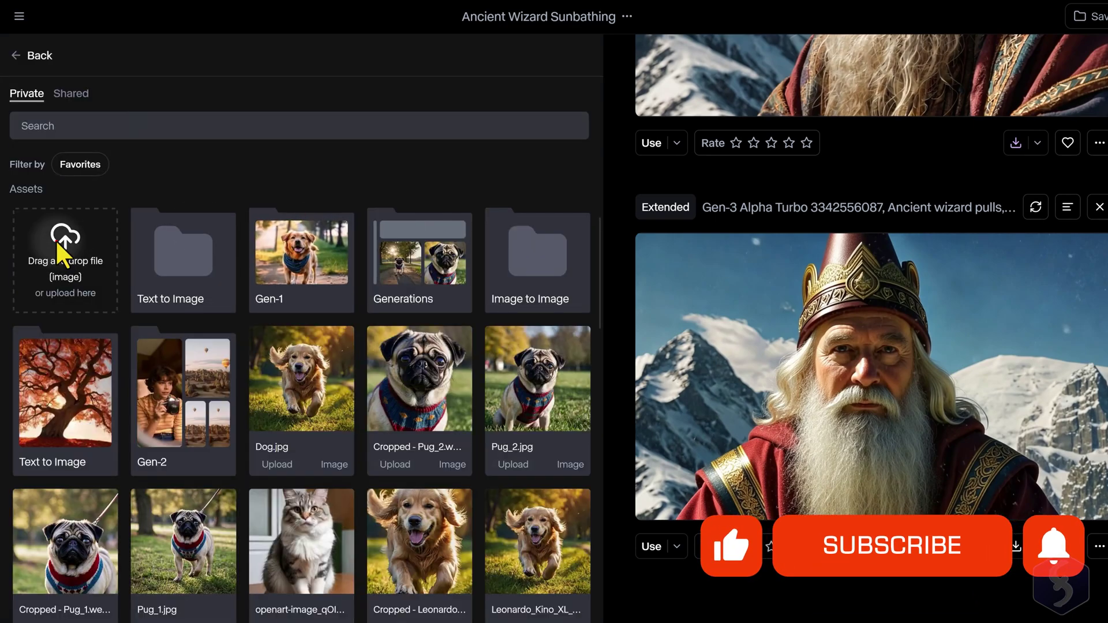
click(55, 240)
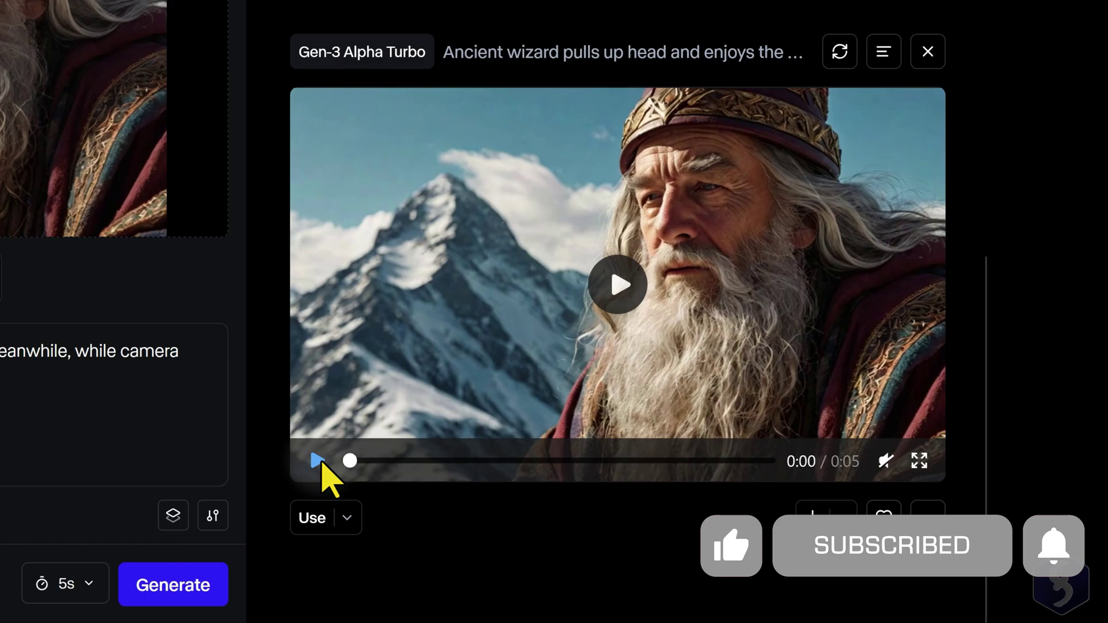
click(317, 461)
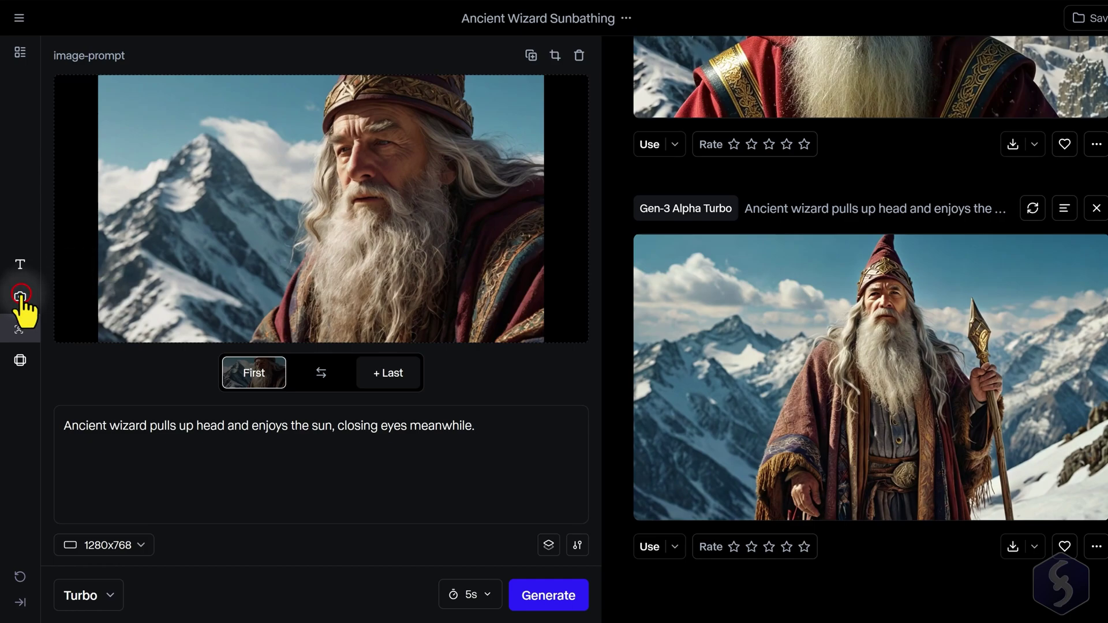
Step: Set Camera Control sliders, including roll -1.2 and a sideways pan, and play the result
click(20, 296)
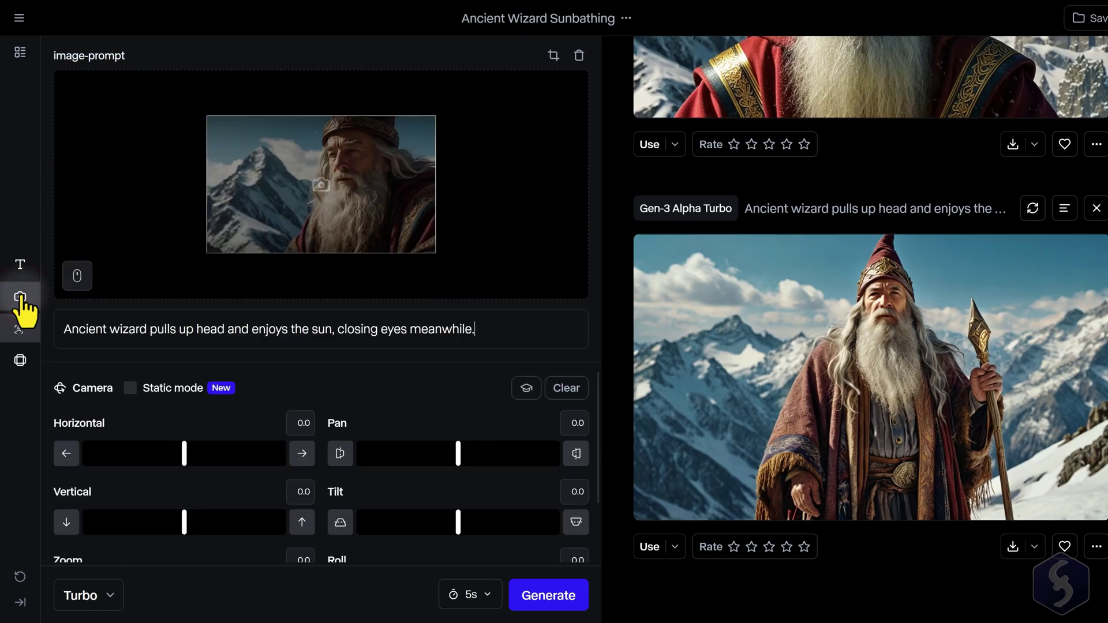
scroll(216, 477, down, 1)
drag(184, 530, 117, 540)
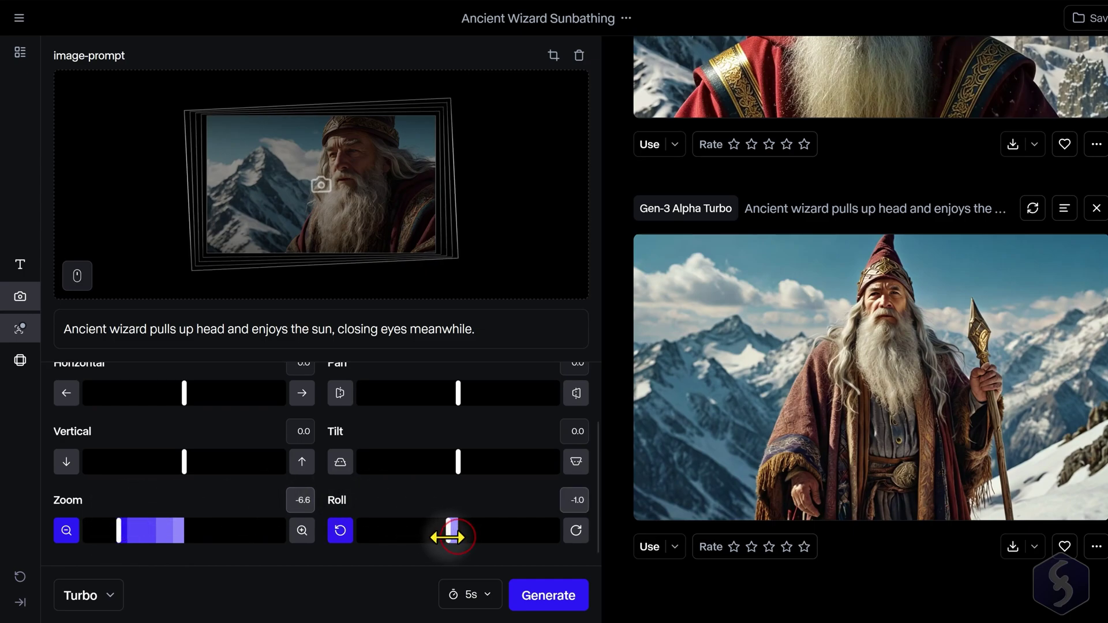
drag(447, 537, 446, 537)
drag(458, 393, 486, 400)
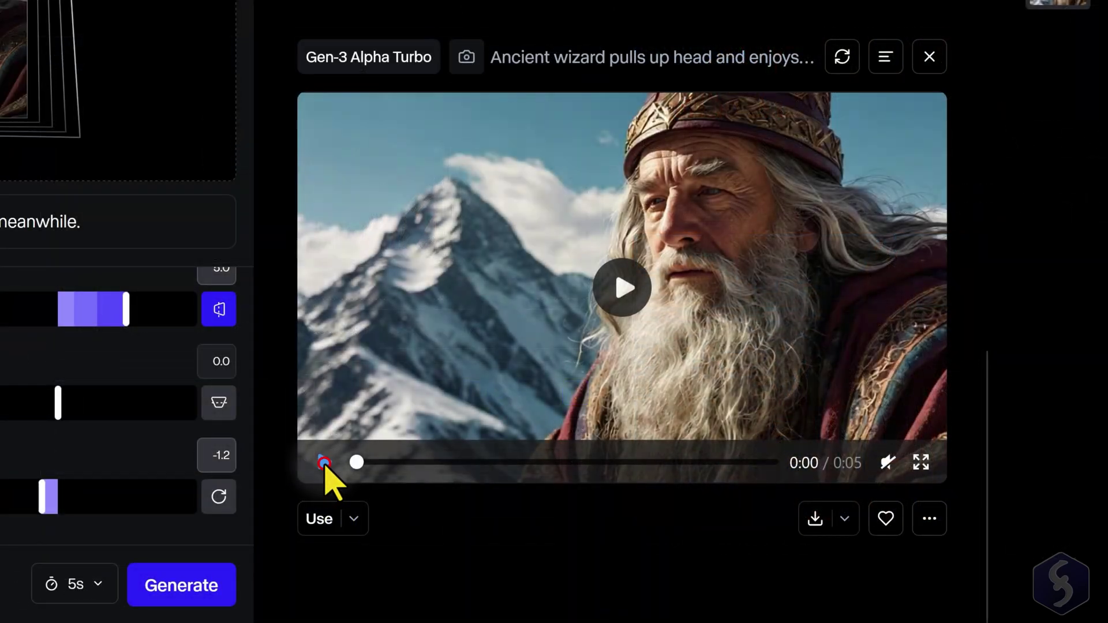
click(325, 463)
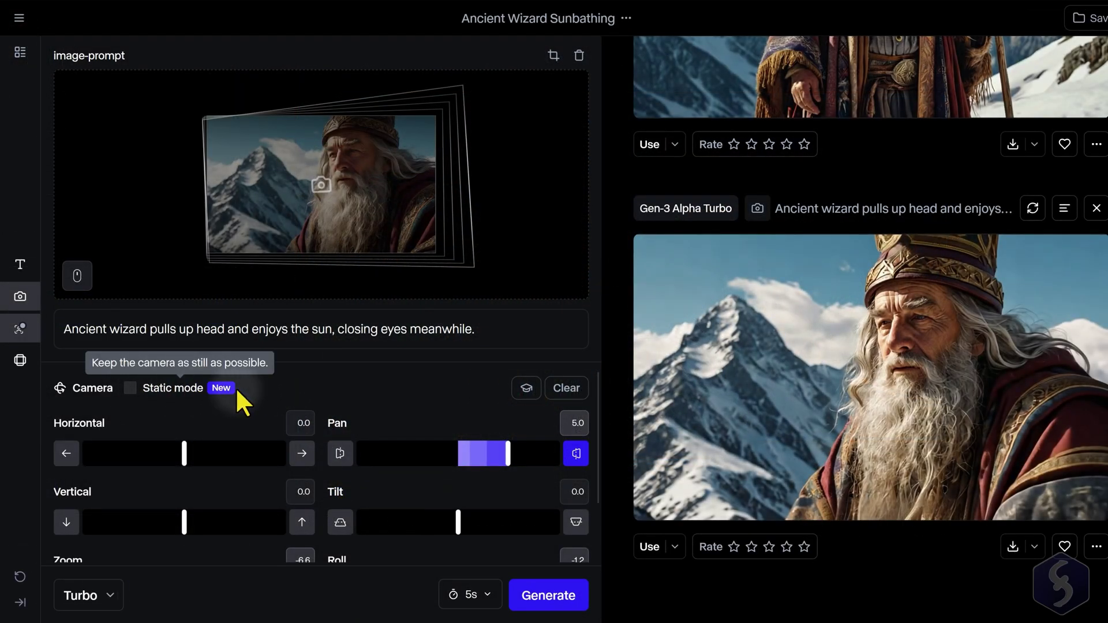
Step: Set horizontal to -3.6, add 'Camera pans' left revealing the mountain peak, and play the video
drag(185, 454, 144, 455)
click(510, 329)
text(Camera pans on the left in order to show the peak of the mountain.)
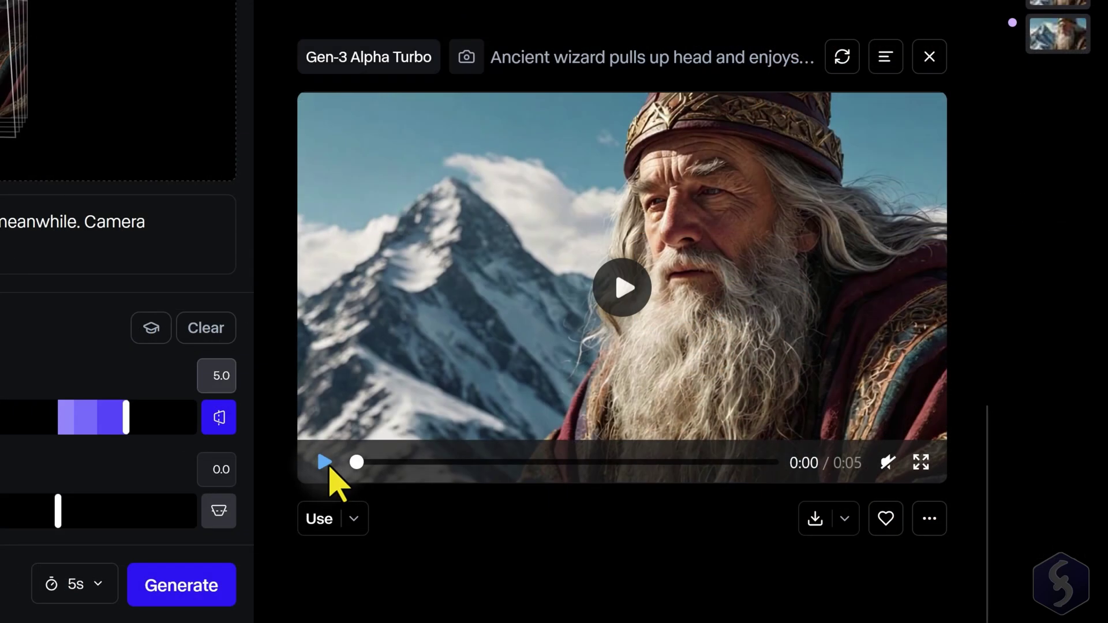
click(653, 505)
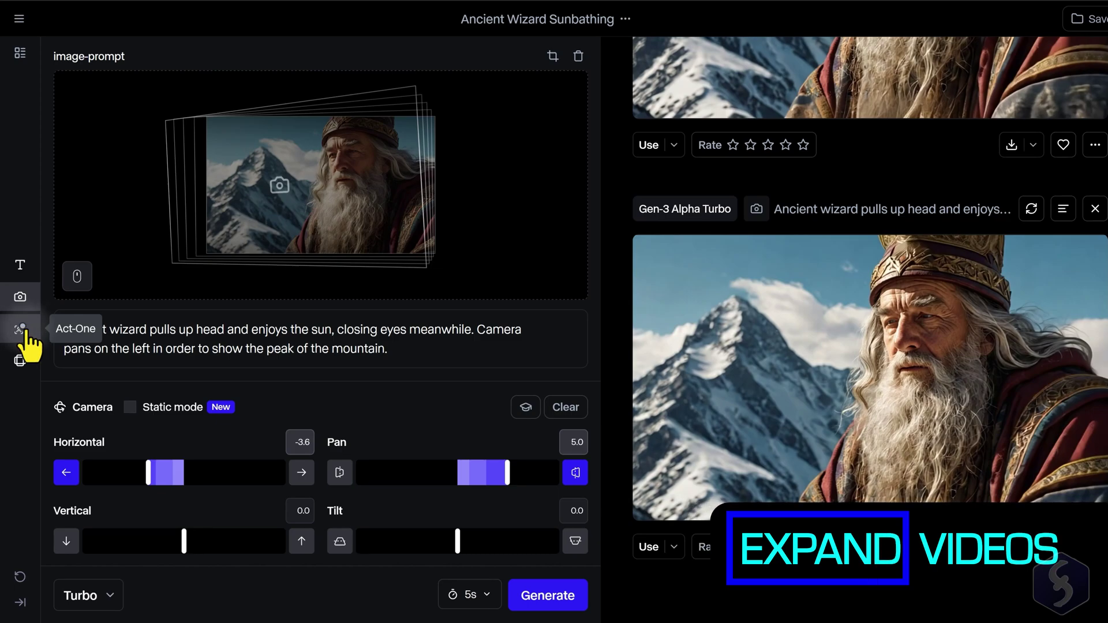
Step: Expand the deer clip into a 1280x768 riverside forest scene with a deer-by-the-river prompt, then play it
click(20, 360)
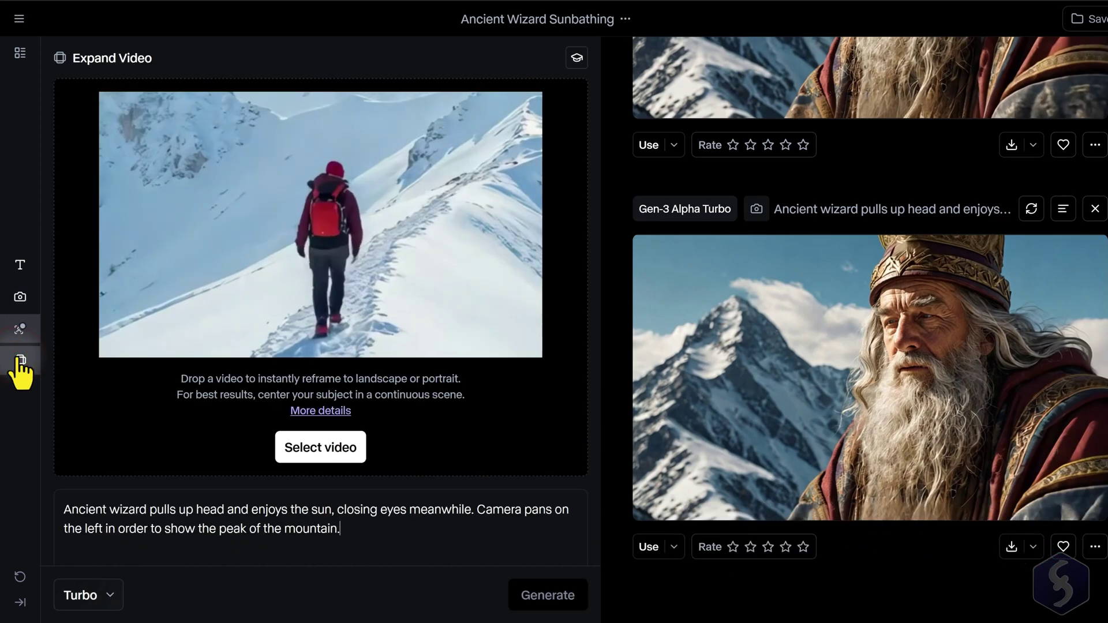
click(318, 448)
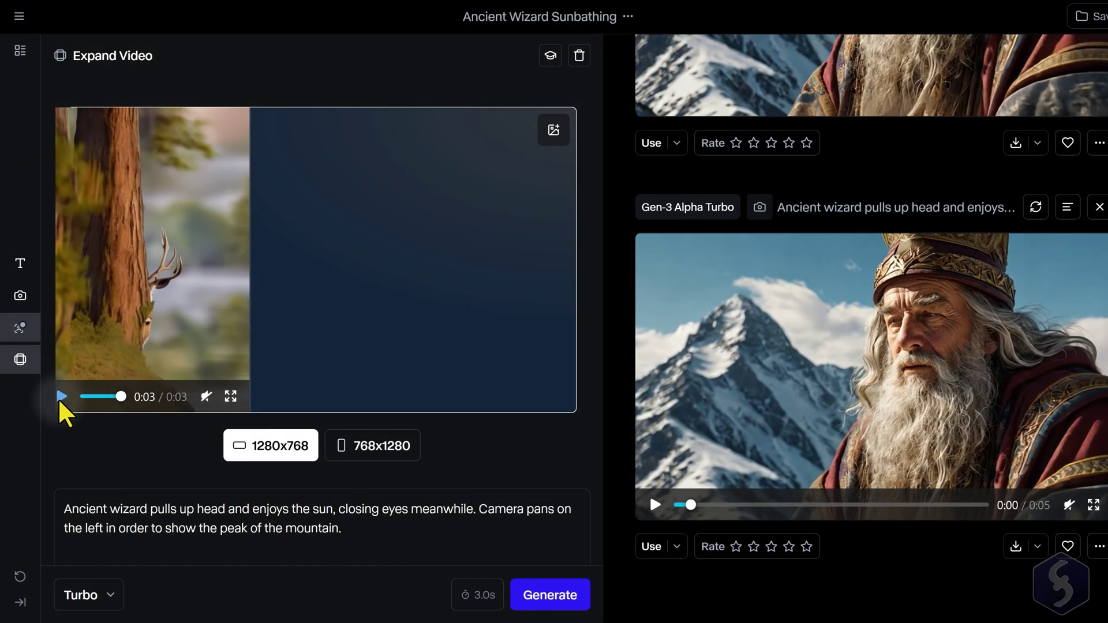
click(61, 397)
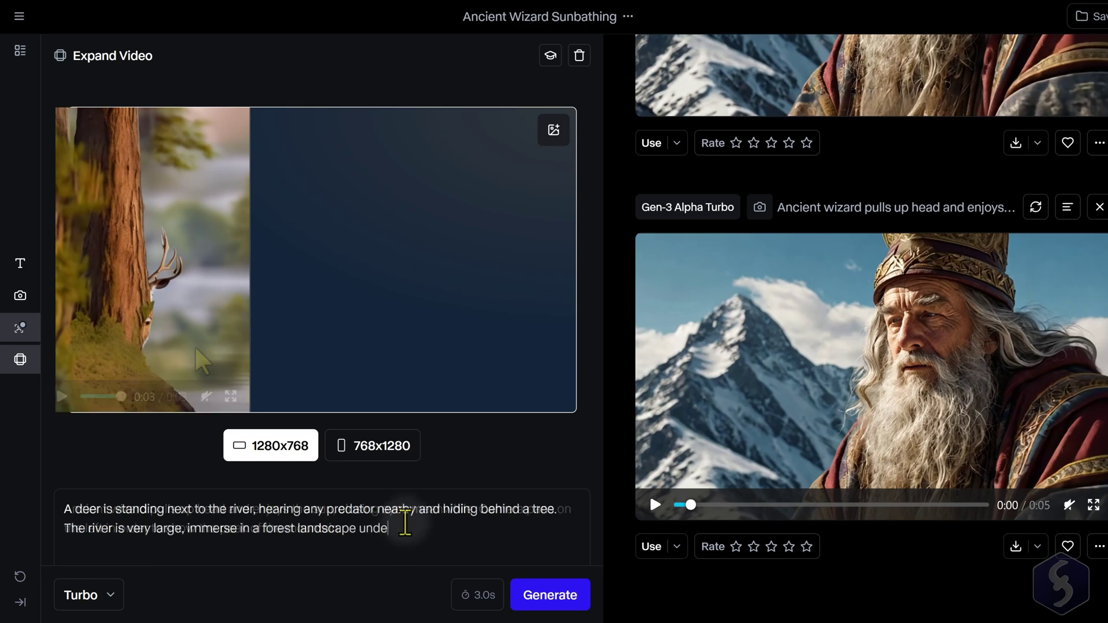
text(r the afternoon sun.)
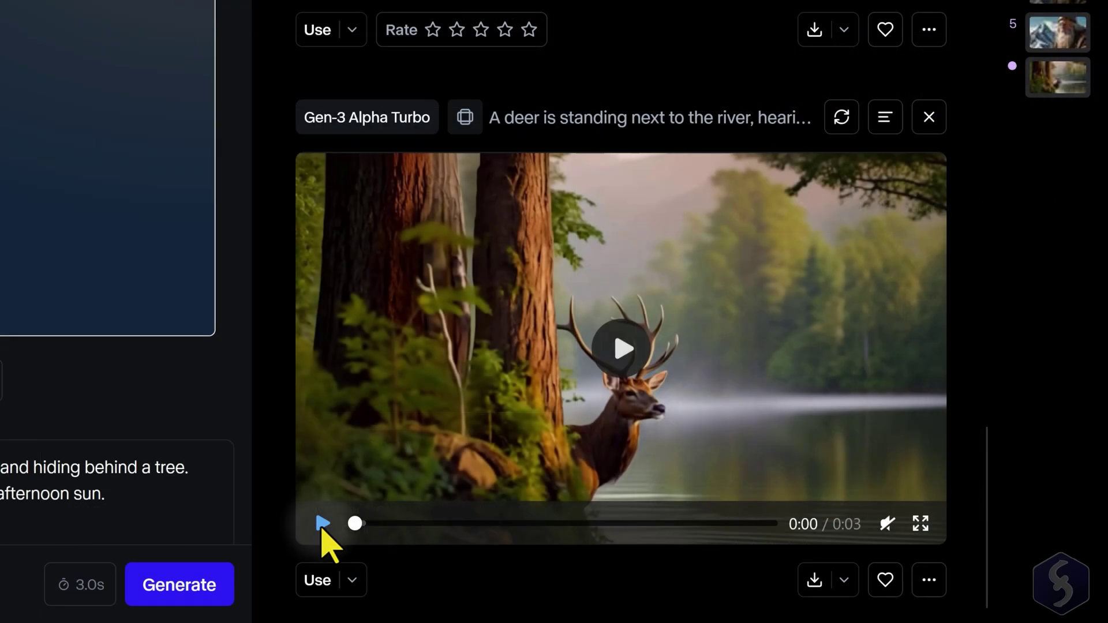
click(321, 524)
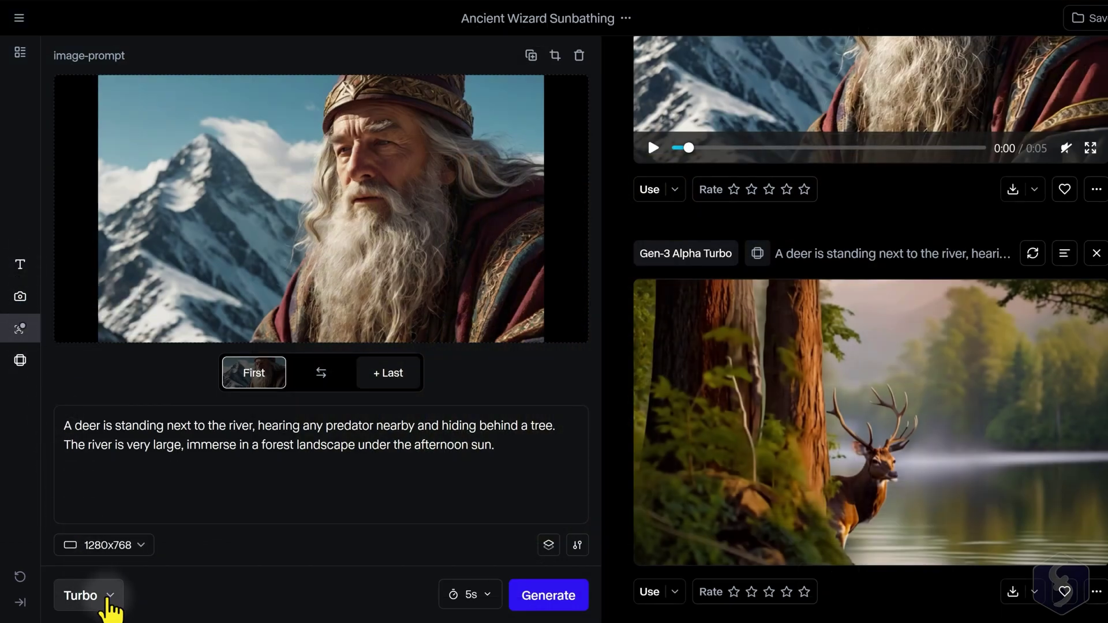
Step: Switch to the Gen-3 Alpha model and remove the wizard image from the prompt
click(107, 602)
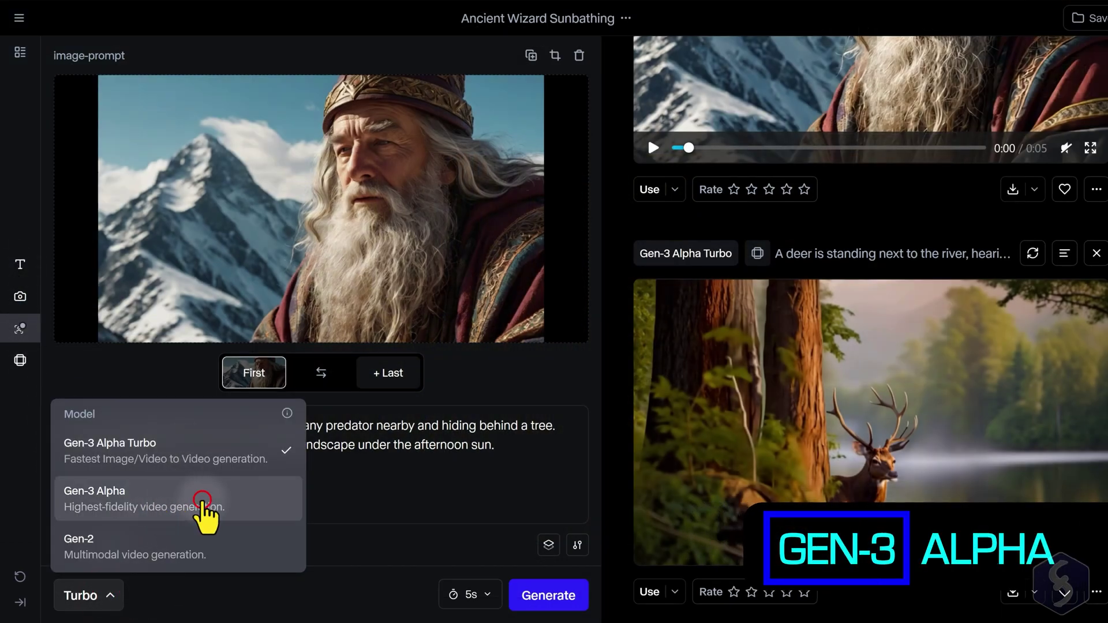
click(202, 500)
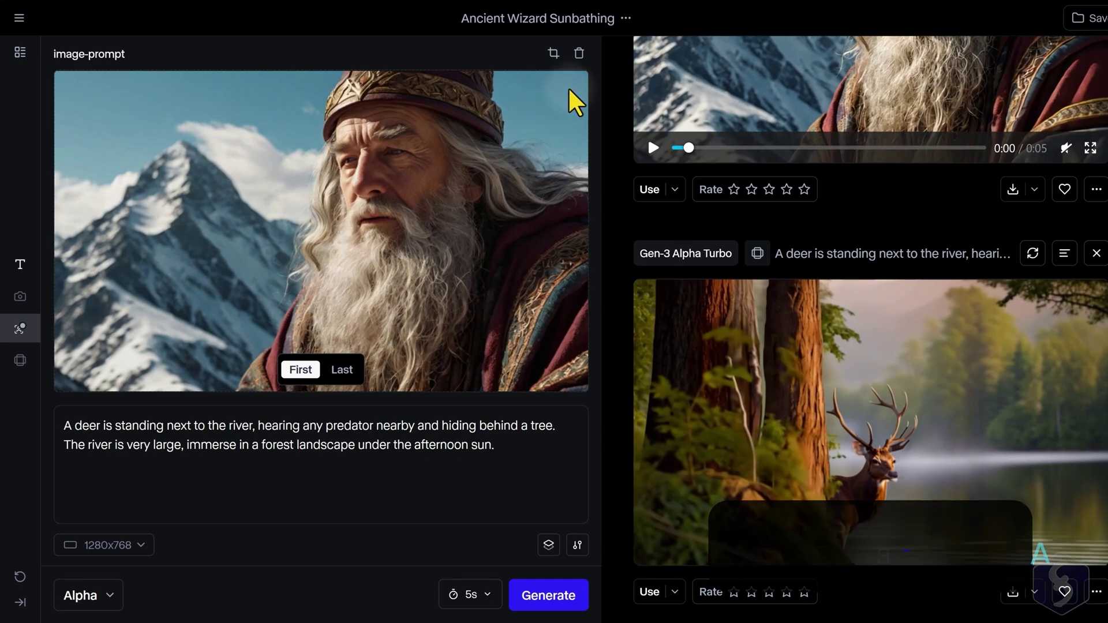
click(579, 54)
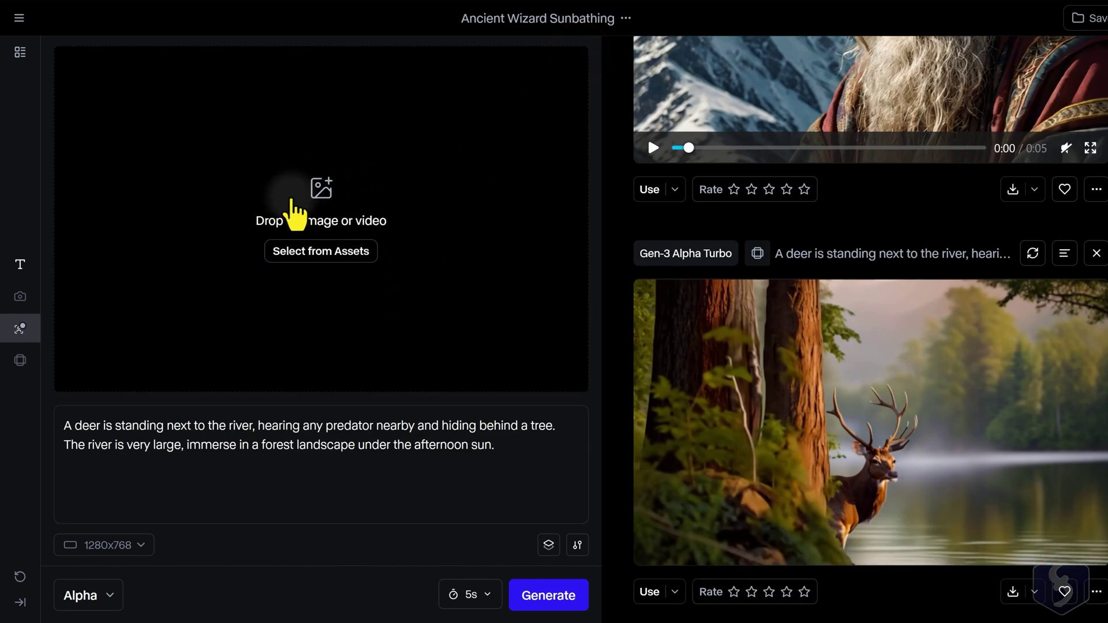
Step: Replace the prompt with the rabbit hopping mossy stones and a closing-in camera, then play the result
click(488, 447)
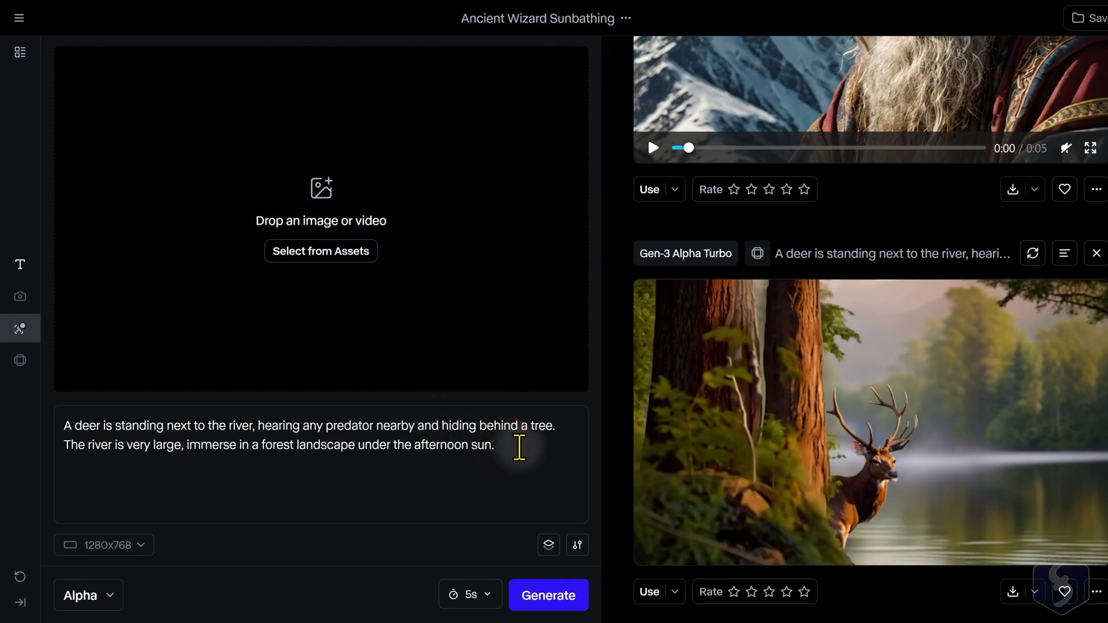
drag(519, 448, 4, 413)
text(Visual: a beautiful graceful)
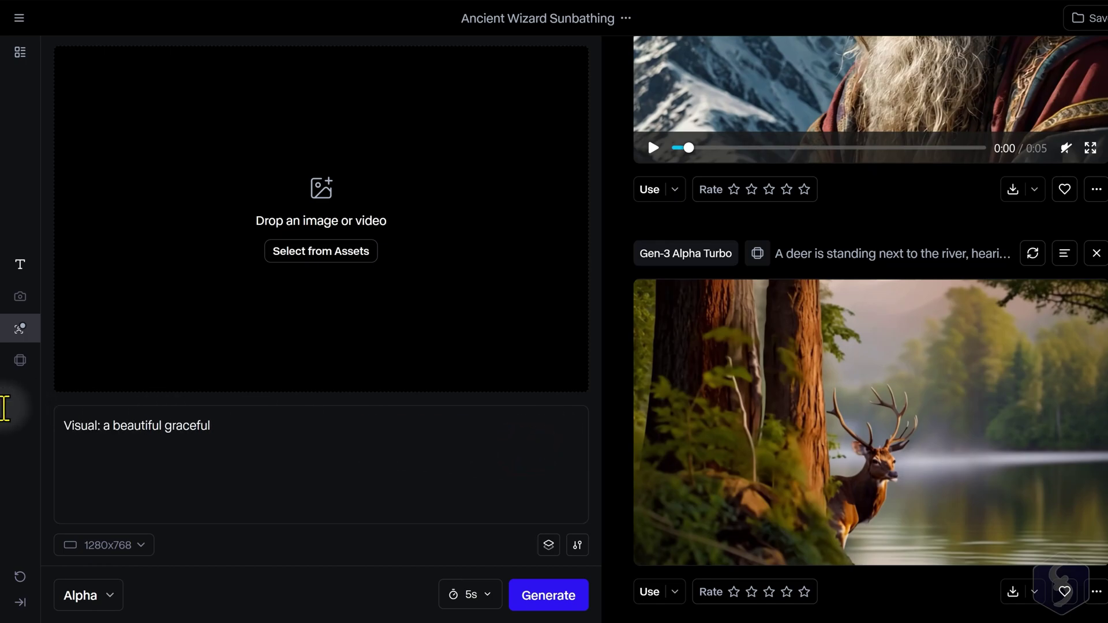
text( rabbit hops from one moss-covered stone to another in a tranquil Summer forest stream where sunlight filters through the canopy. The scene appears in a realistic and cinematic style, showing a vivid landscape incredibly realistic and full)
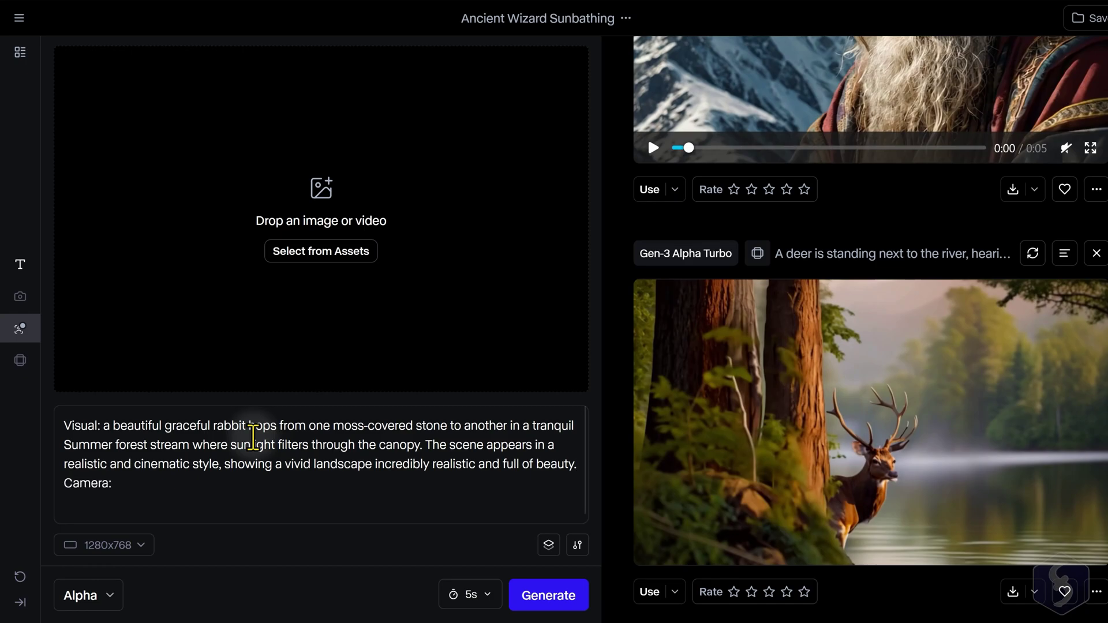
click(189, 477)
text(camera shows the rabbit and the stream and gets closer and closer to the rabbit, and has some ambient noise due to some wind)
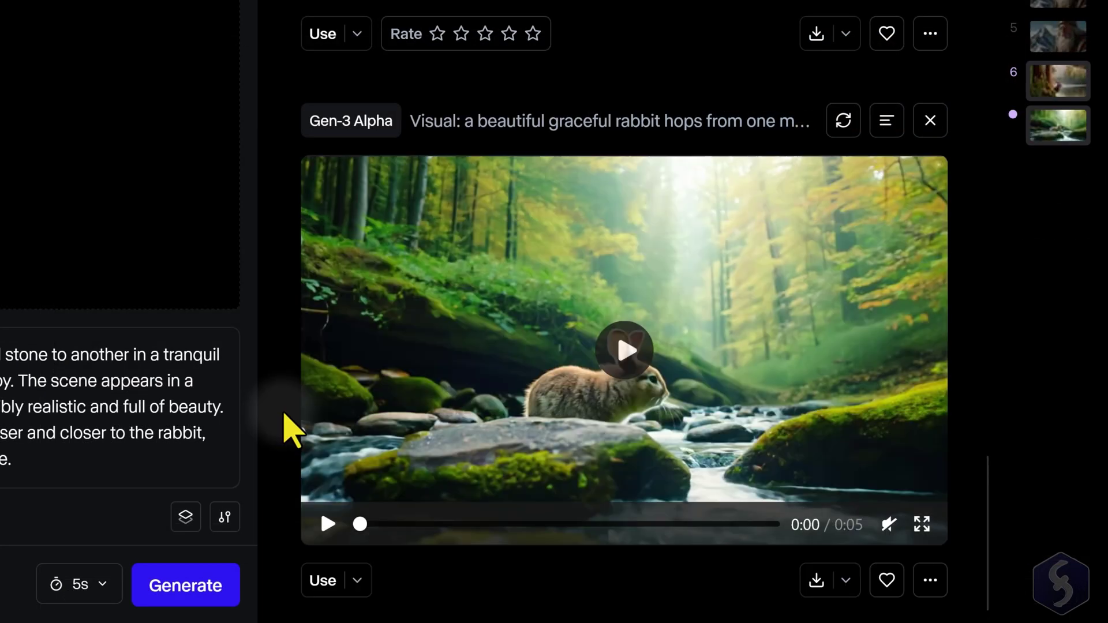
scroll(291, 430, down, 1)
click(328, 462)
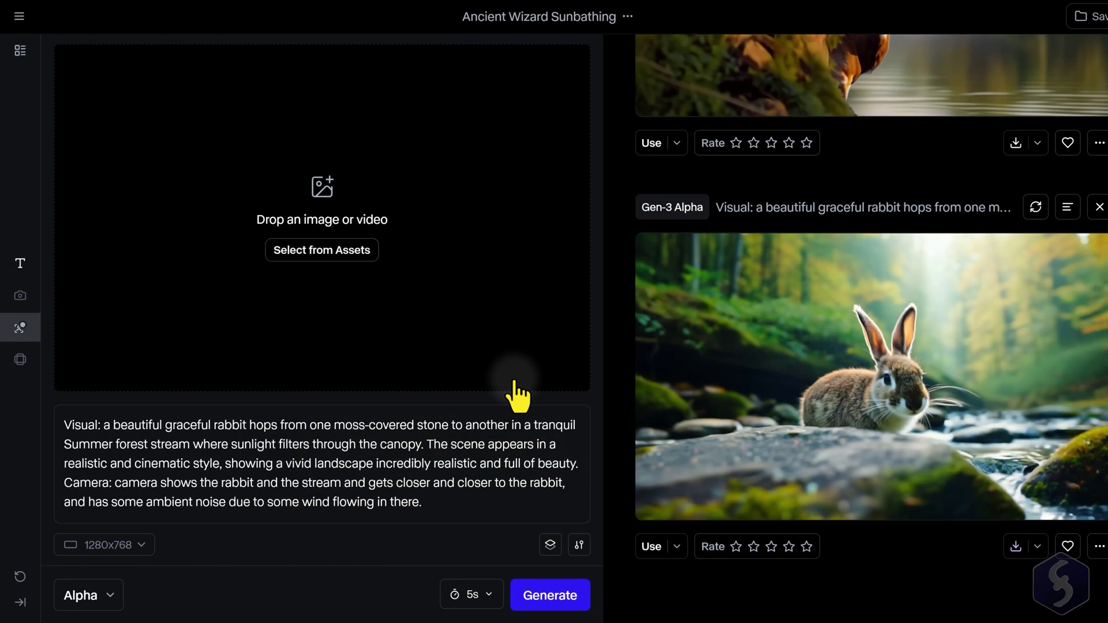
Step: Generate a Gen-3 Alpha clip with the white rabbit asset as first frame, then play it
click(335, 251)
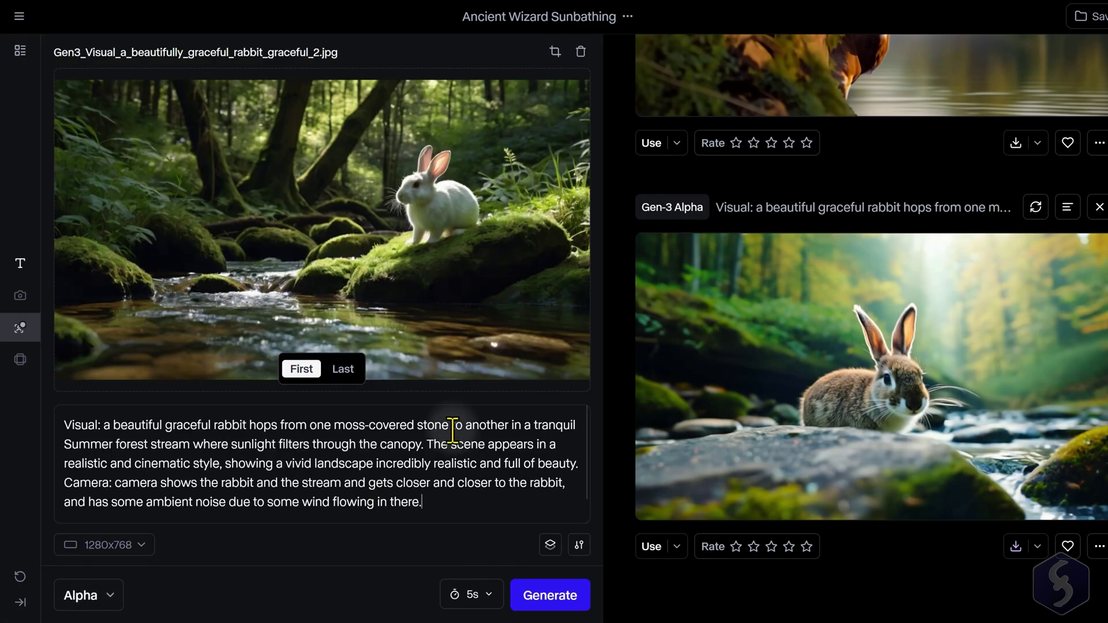
click(345, 369)
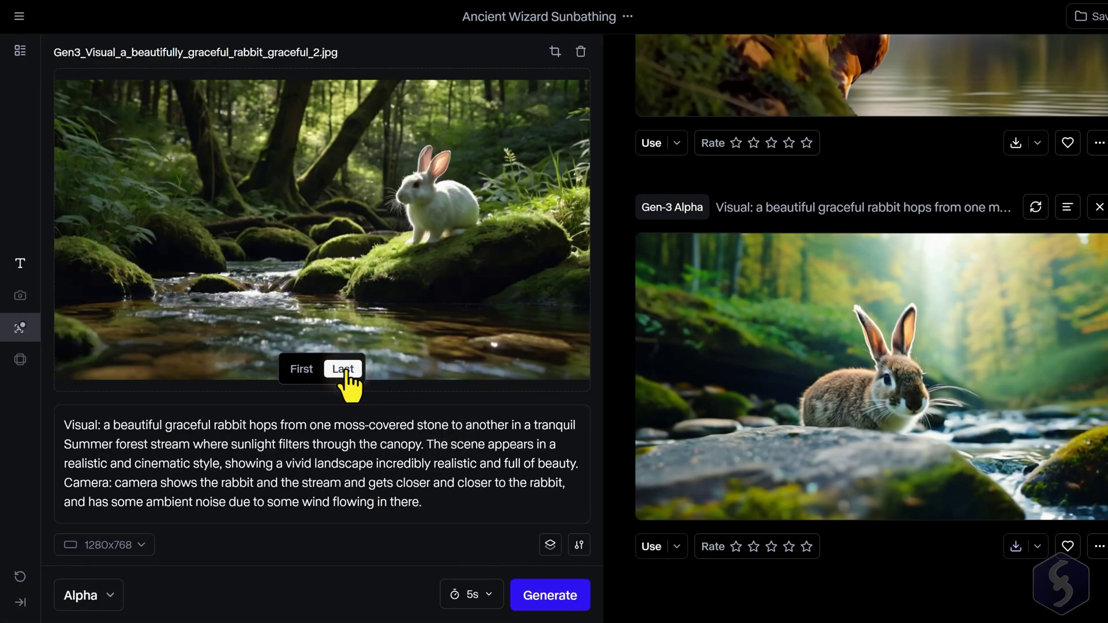
click(310, 369)
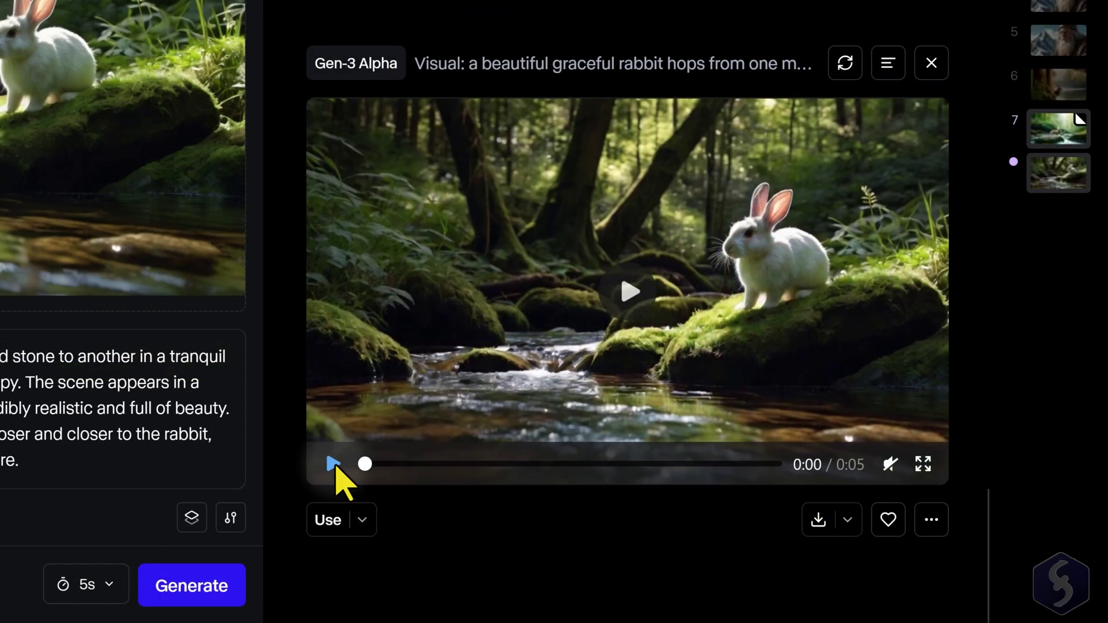
click(334, 464)
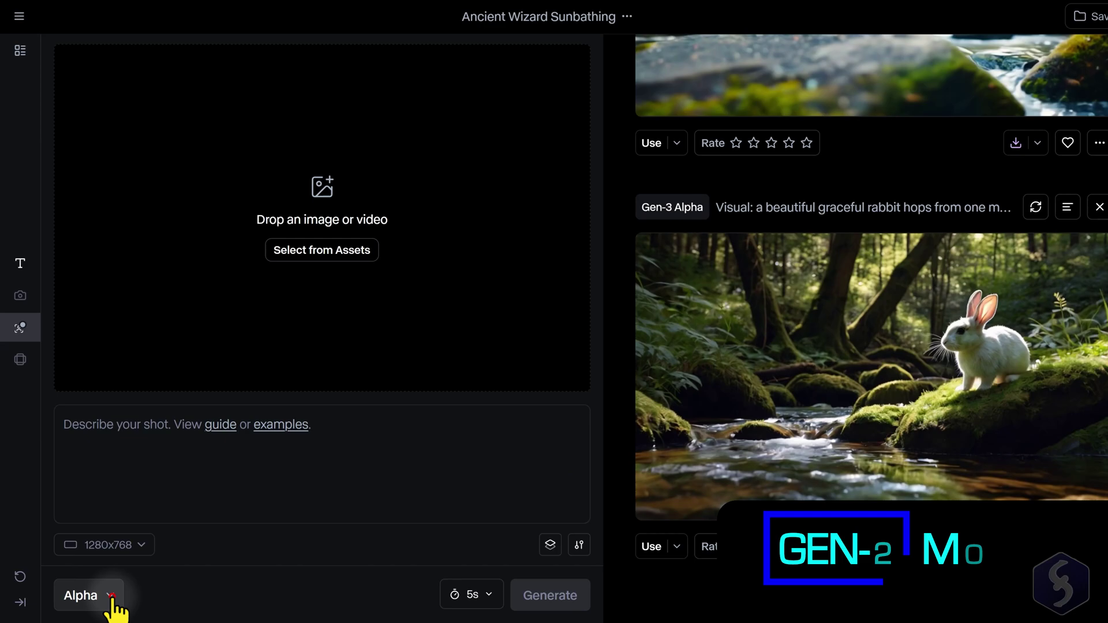
Step: Switch to Gen-2 and write an enhanced prompt about two sleek aircraft soaring through the sky
click(111, 598)
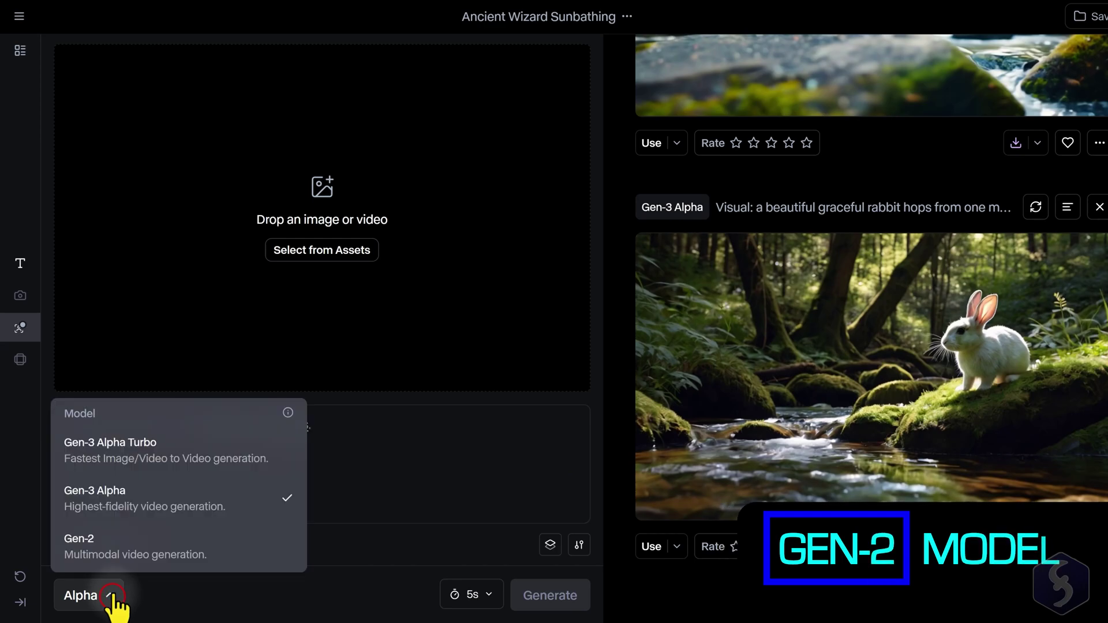
click(125, 555)
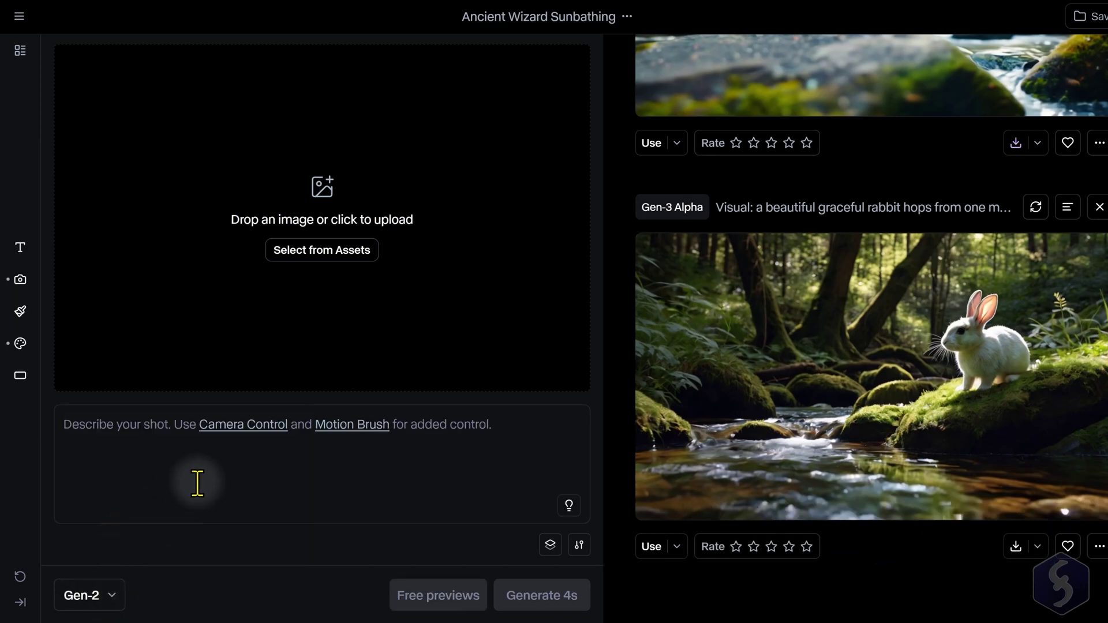
click(143, 434)
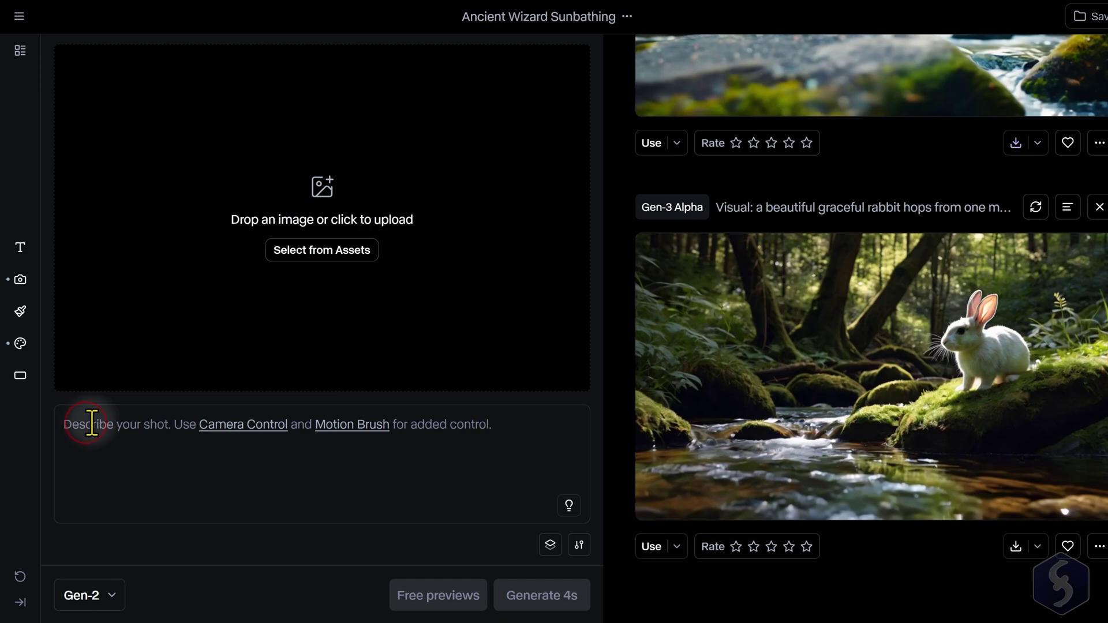
text(Two sleek aircraft soar through the vast sky. The camera captures both planes in their entirety, distinct and clear against the open expanse in a cinematic and re)
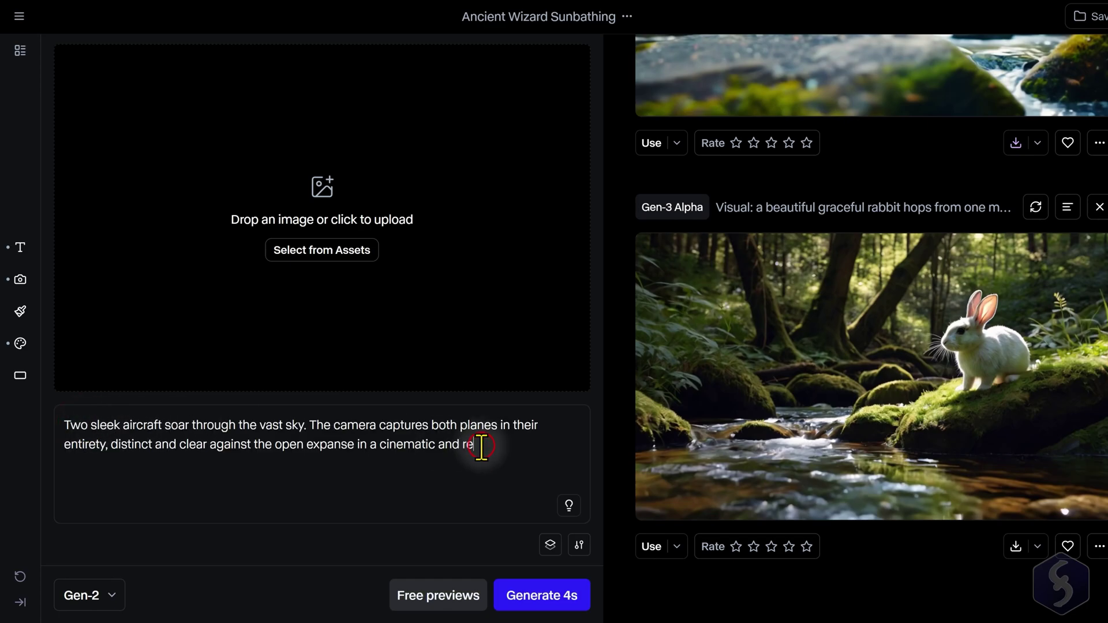
text(alistic style.)
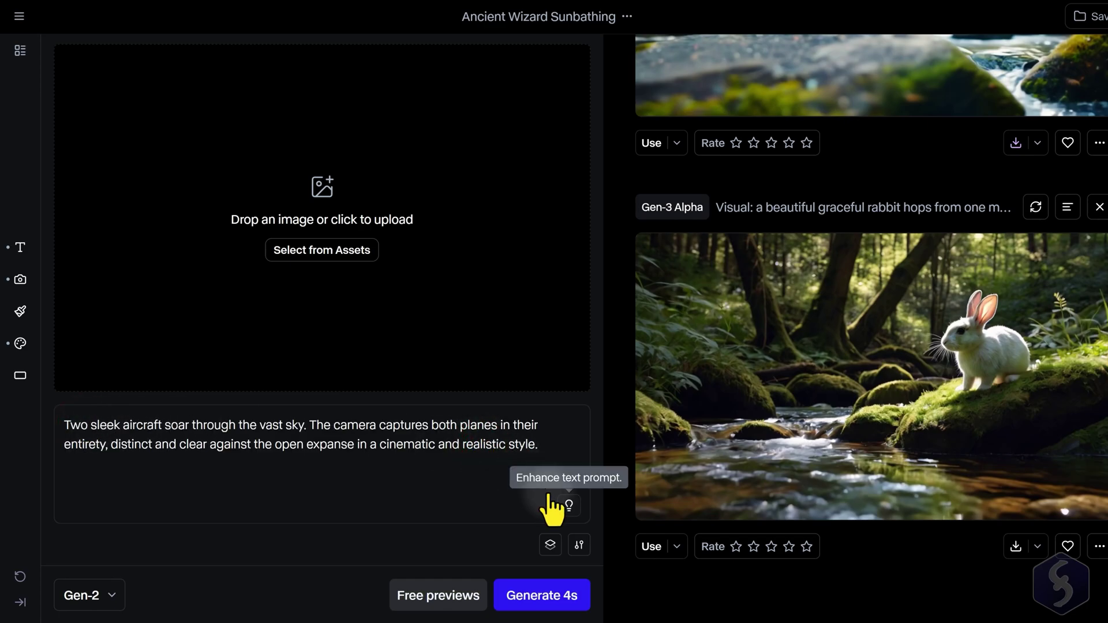
click(568, 506)
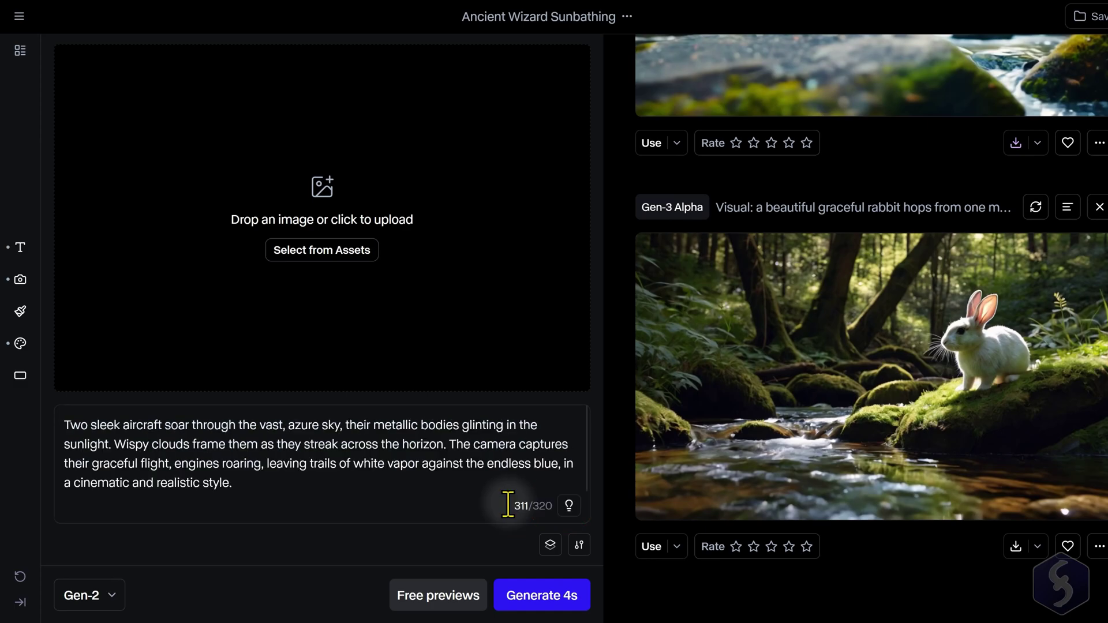
Step: Generate free previews, use the bottom-right aircraft preview for a 4s Gen-2 video, and play it
click(442, 599)
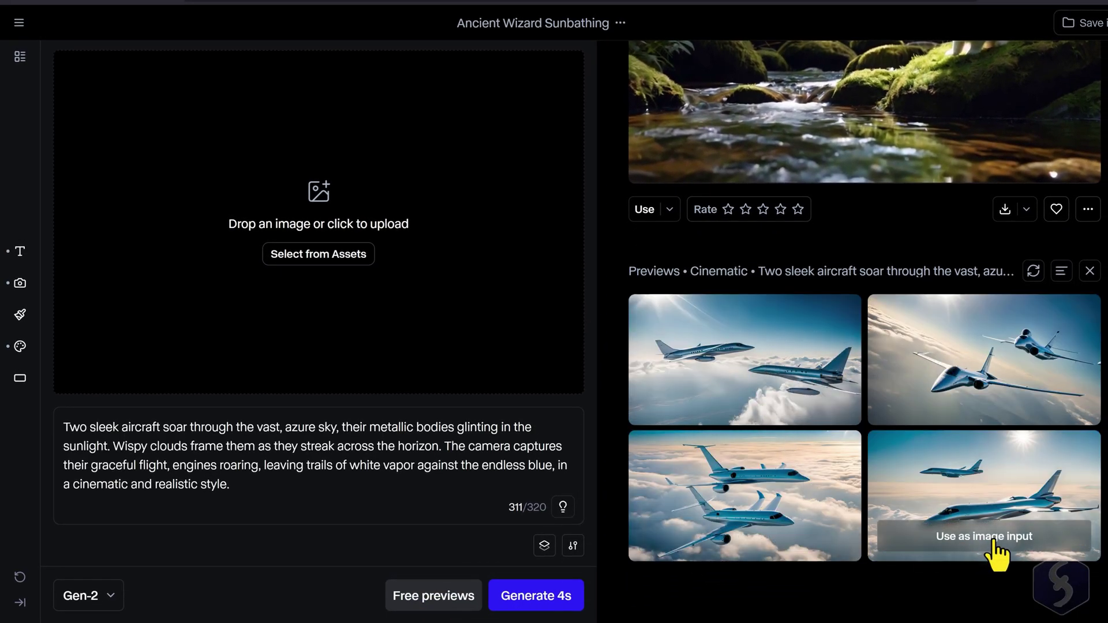
click(994, 539)
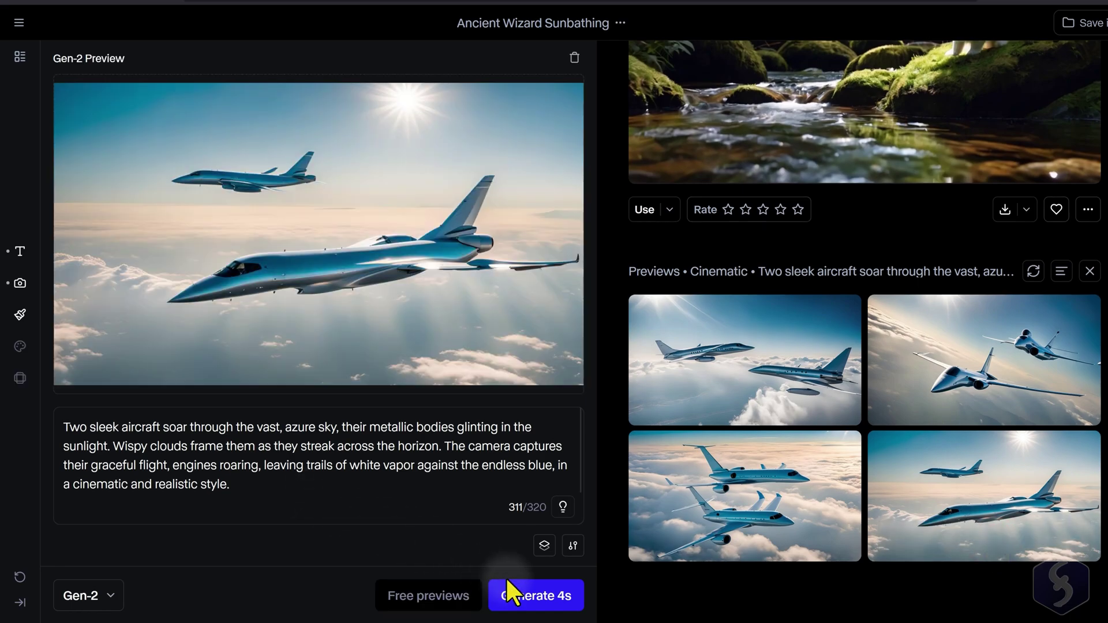
click(526, 596)
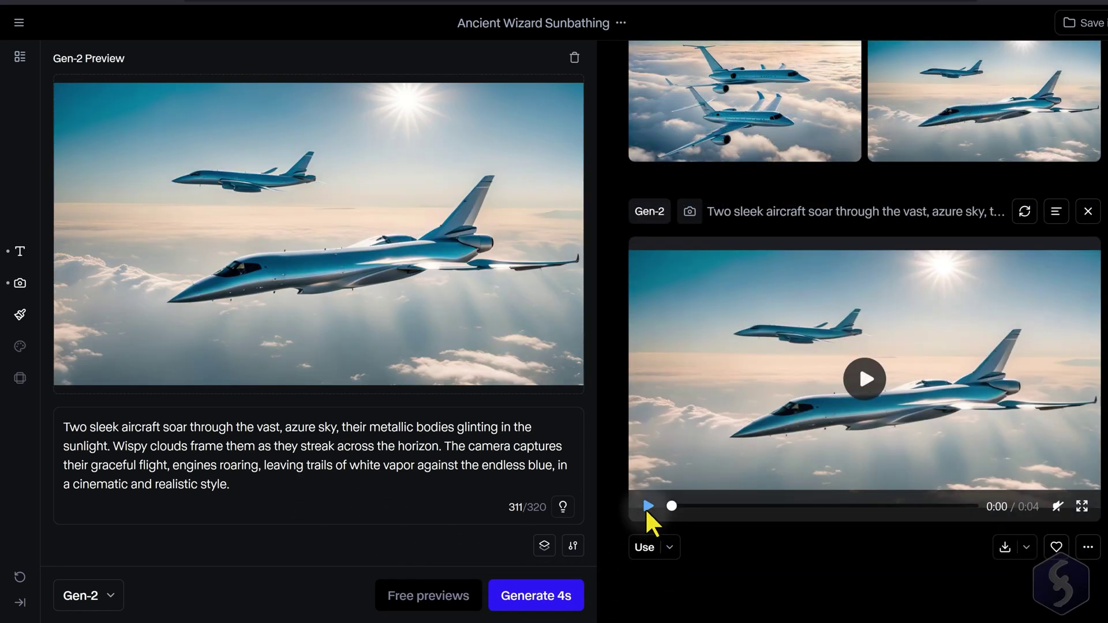
click(647, 506)
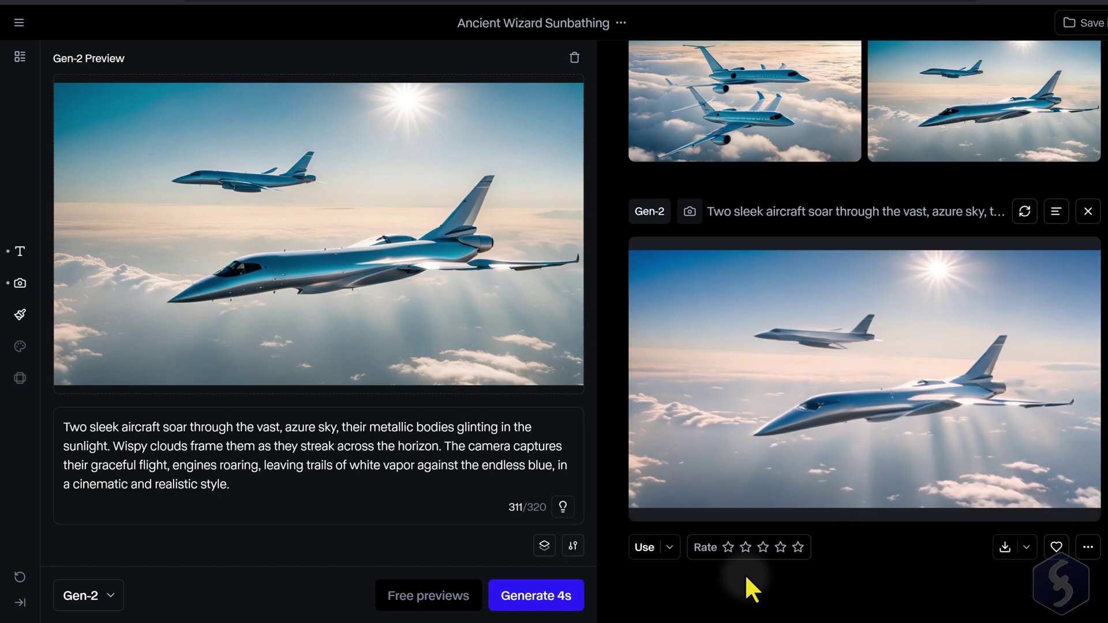
Step: Remove the preview image from the input and generate new free previews
click(571, 547)
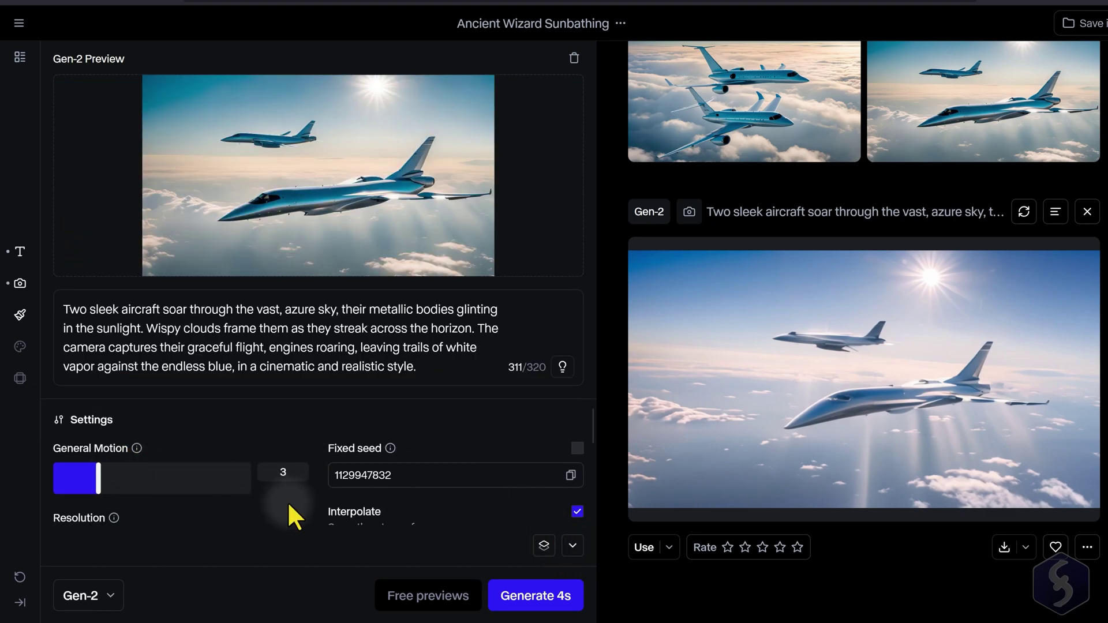
scroll(269, 433, down, 2)
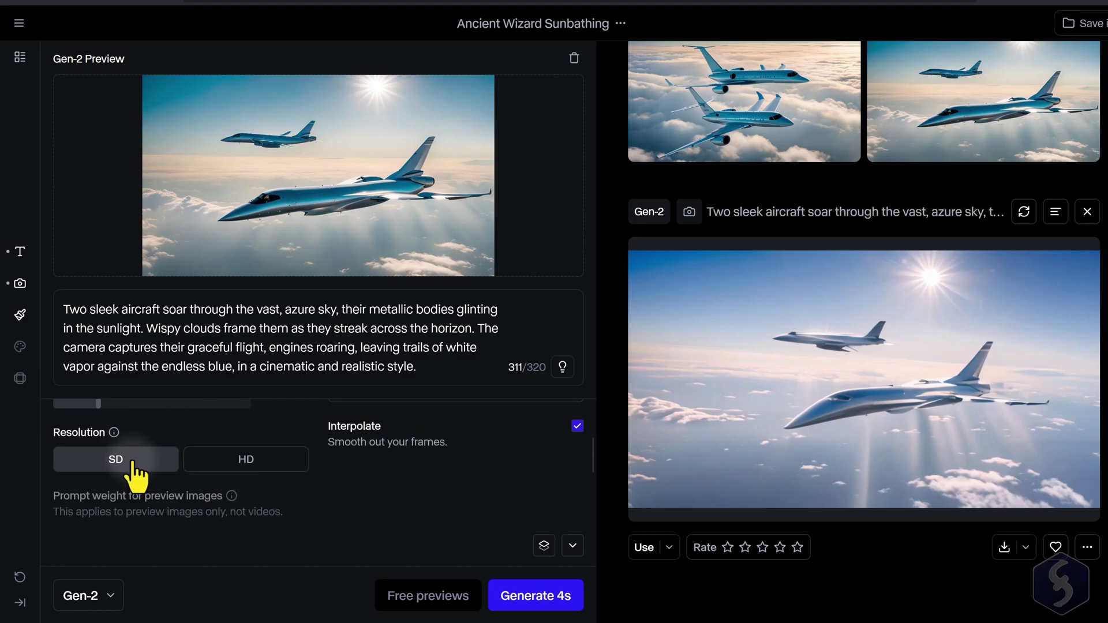
click(575, 58)
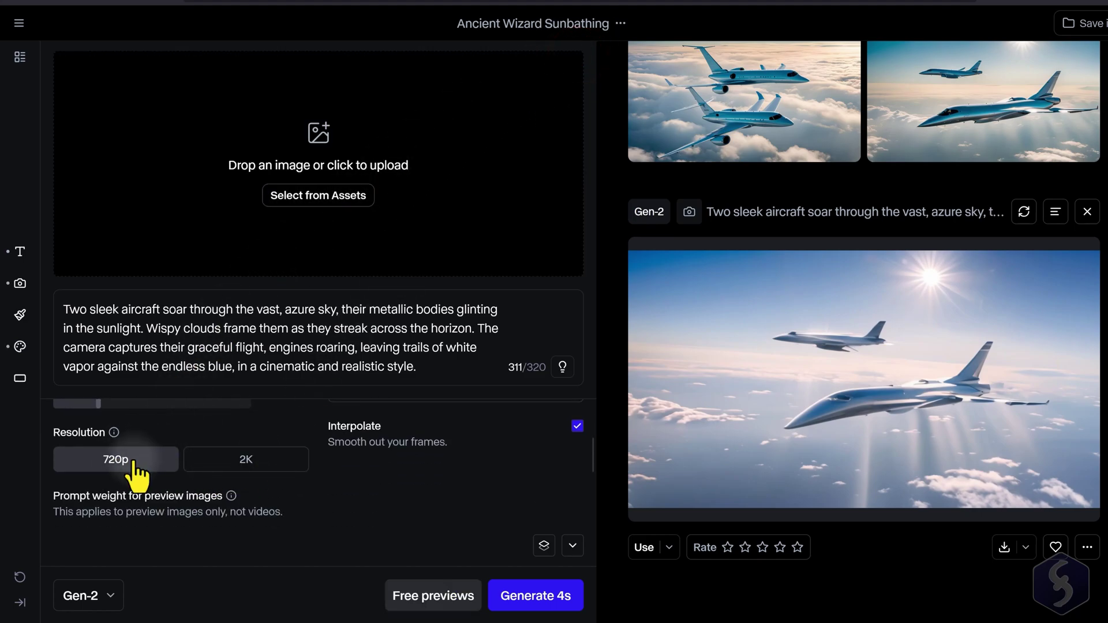
scroll(161, 468, down, 2)
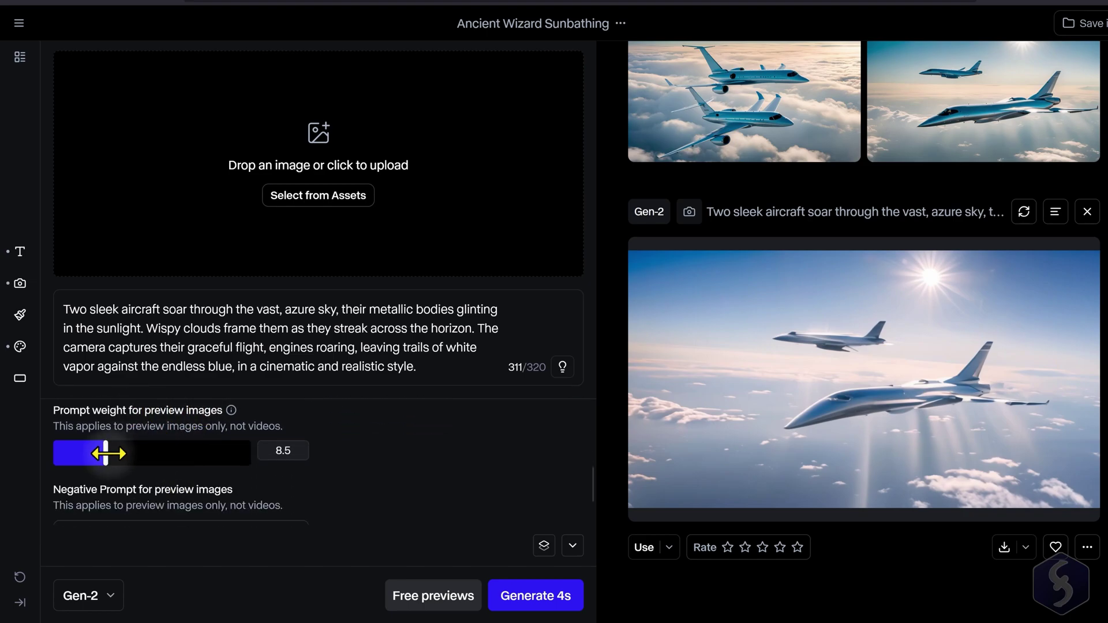
click(436, 596)
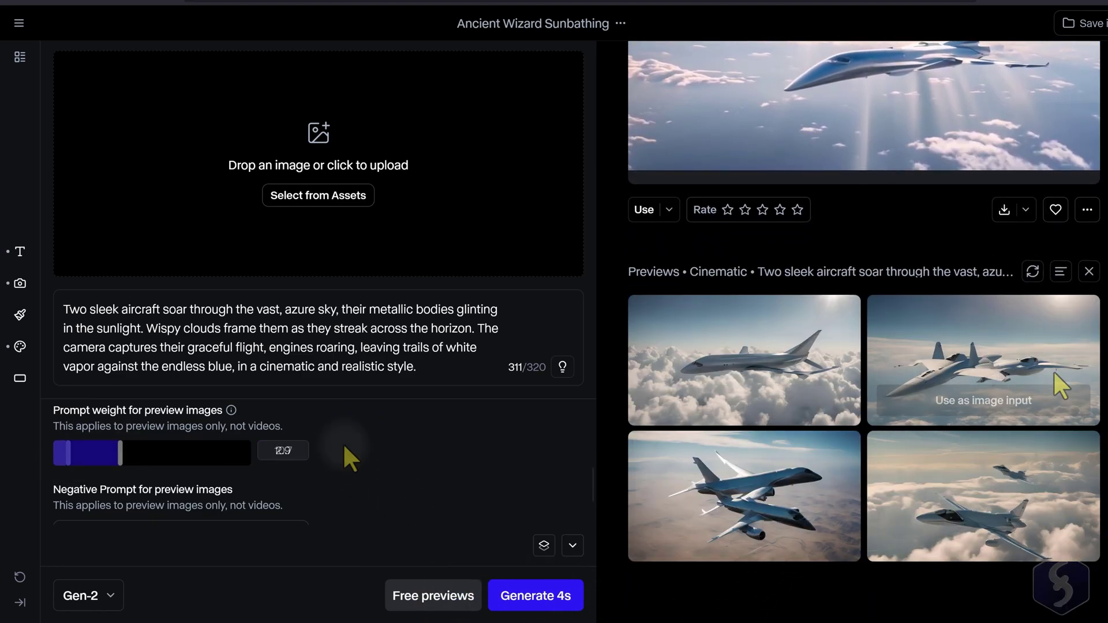
Step: Set the negative prompt to 'clouds' and regenerate the free previews
scroll(335, 456, down, 1)
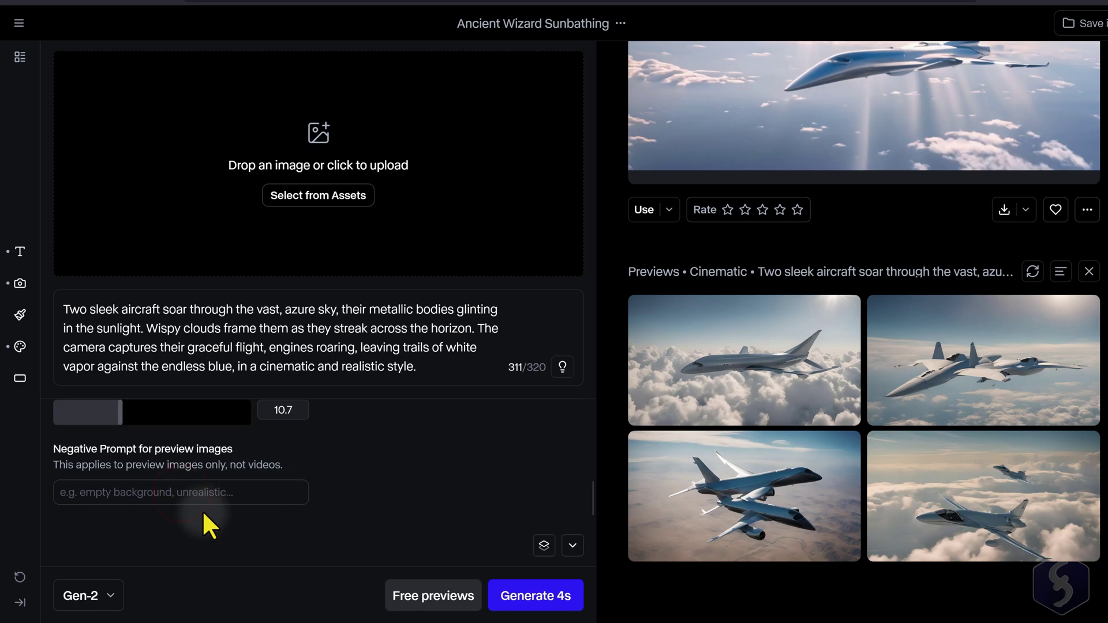
click(144, 493)
text(clouds)
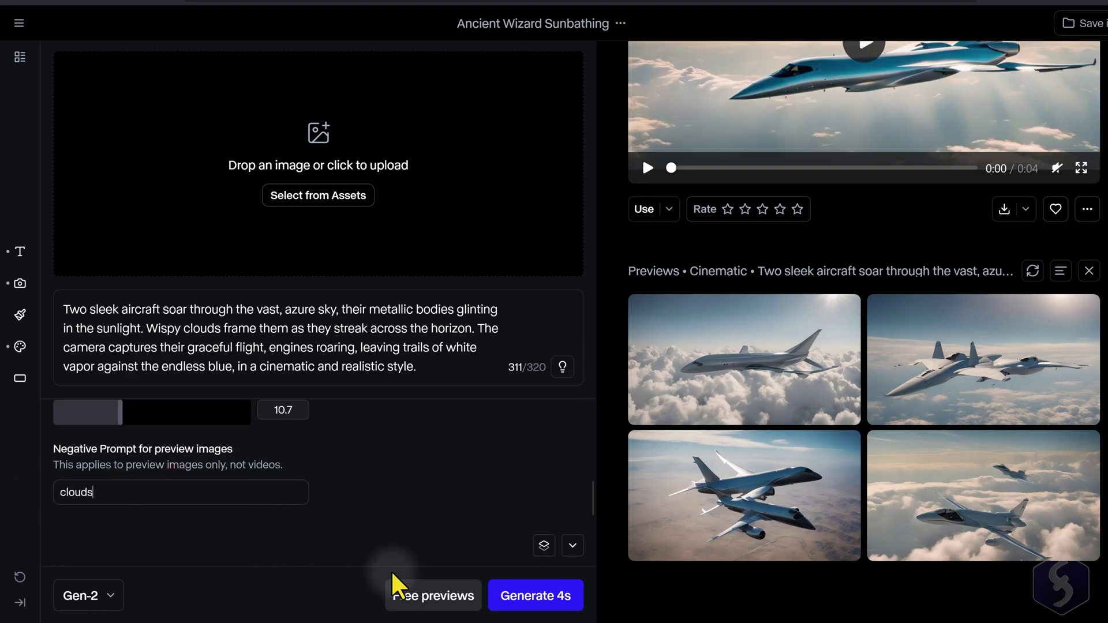
click(427, 594)
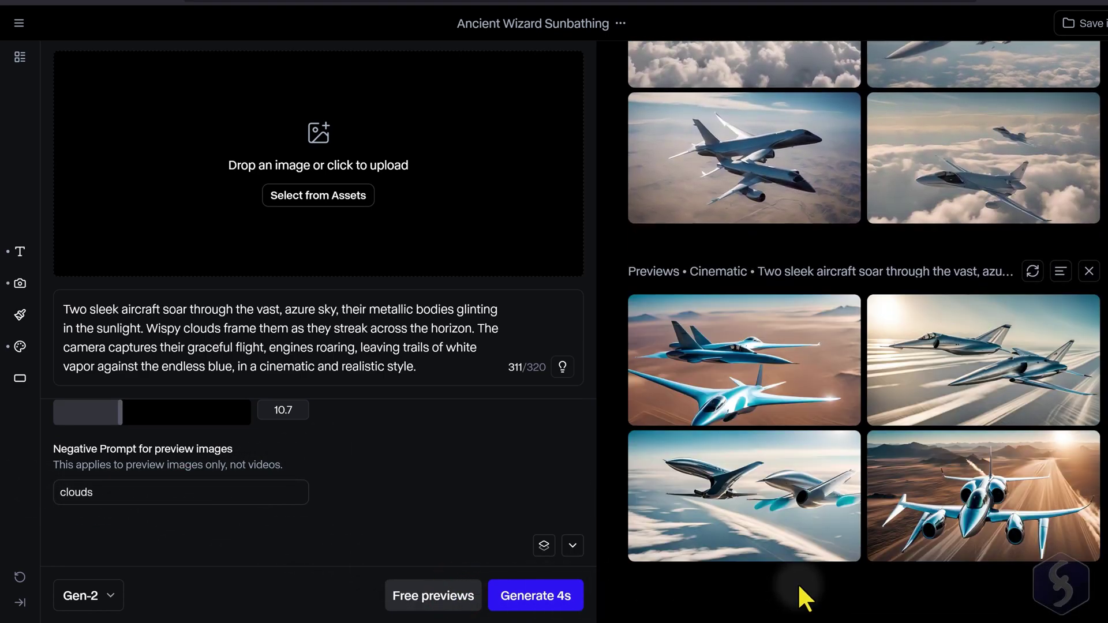
scroll(344, 501, up, 5)
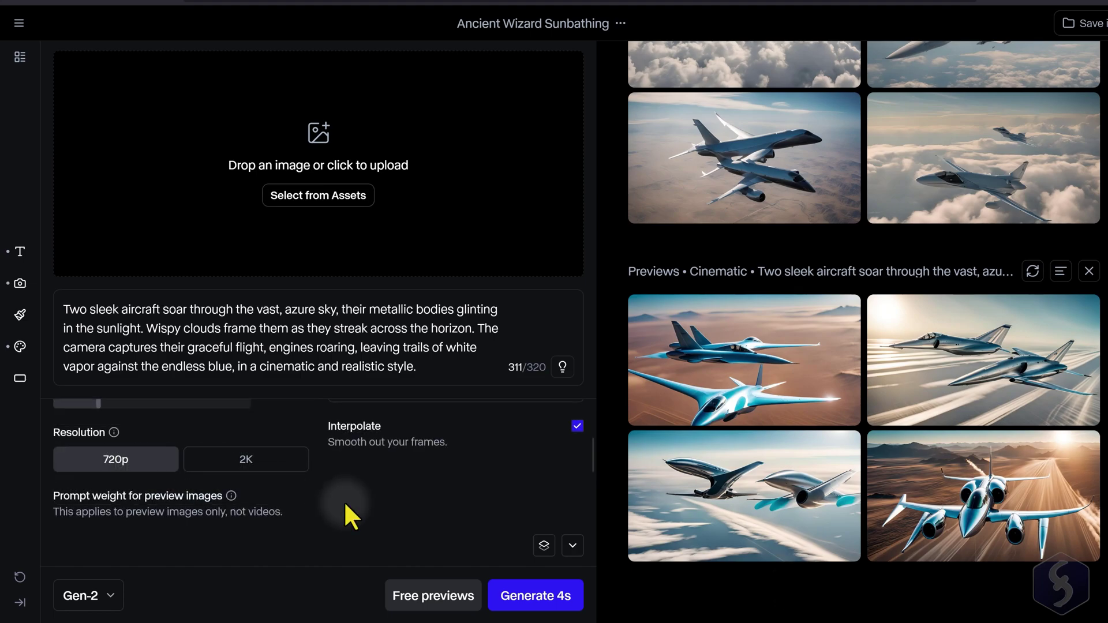
scroll(344, 501, down, 3)
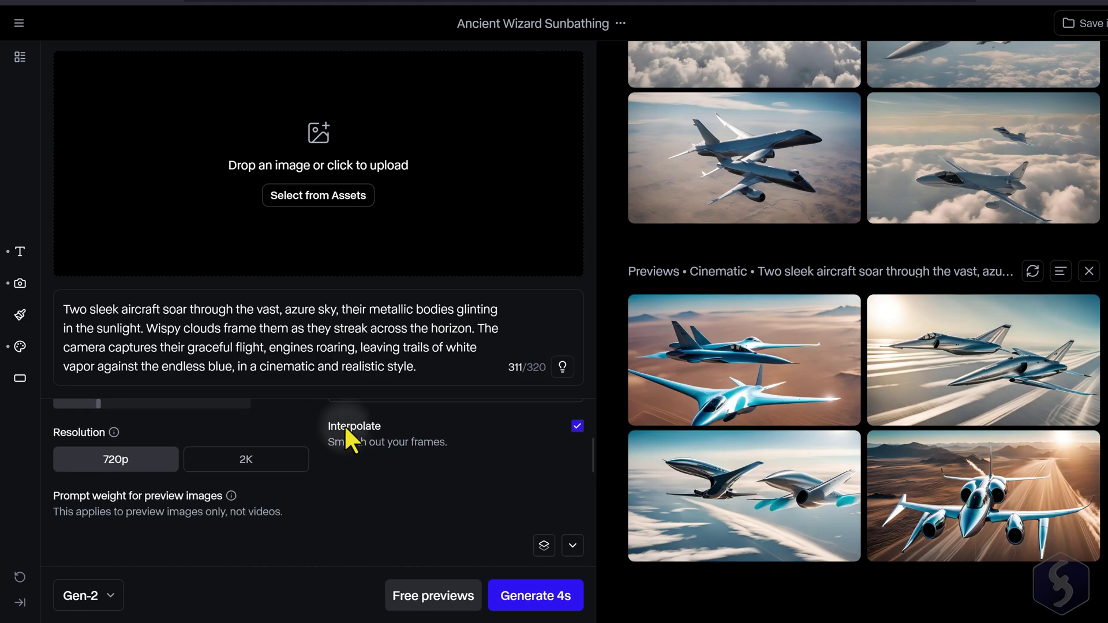
drag(346, 426, 449, 443)
click(442, 443)
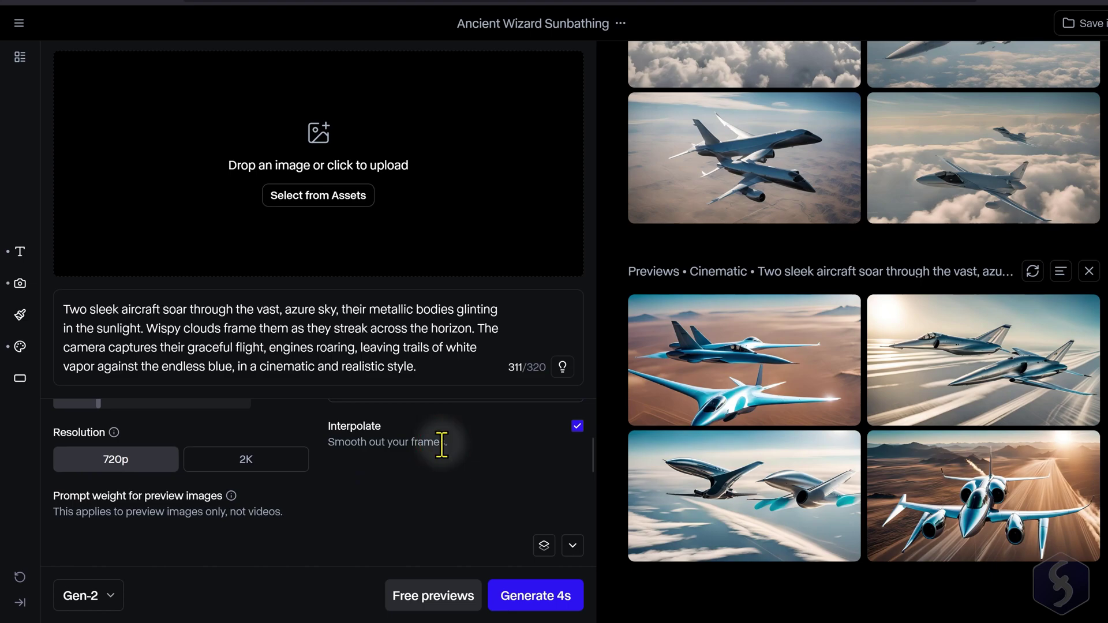
Step: Change the prompt style from cinematic and realistic to cartoon and generate free previews
click(19, 346)
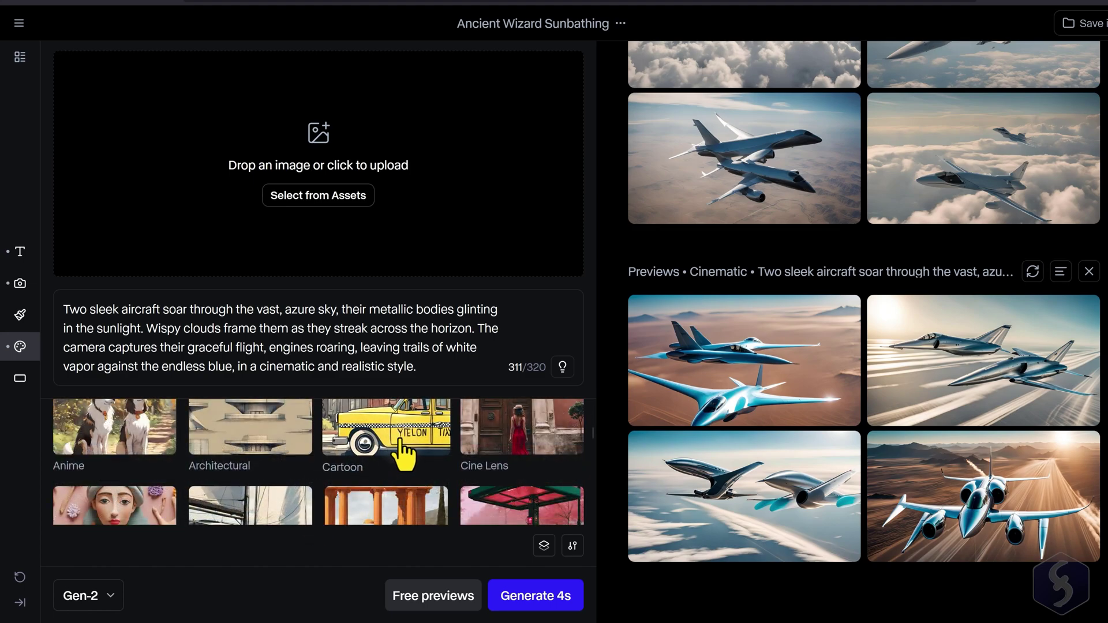
click(404, 444)
drag(259, 366, 379, 369)
text(cartoon)
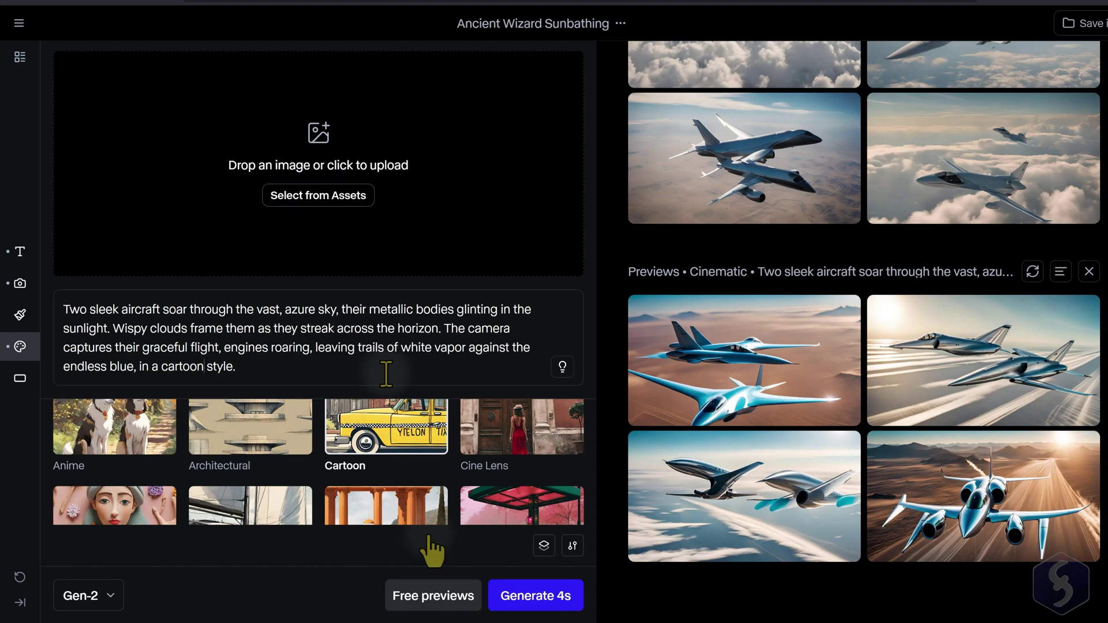
click(433, 595)
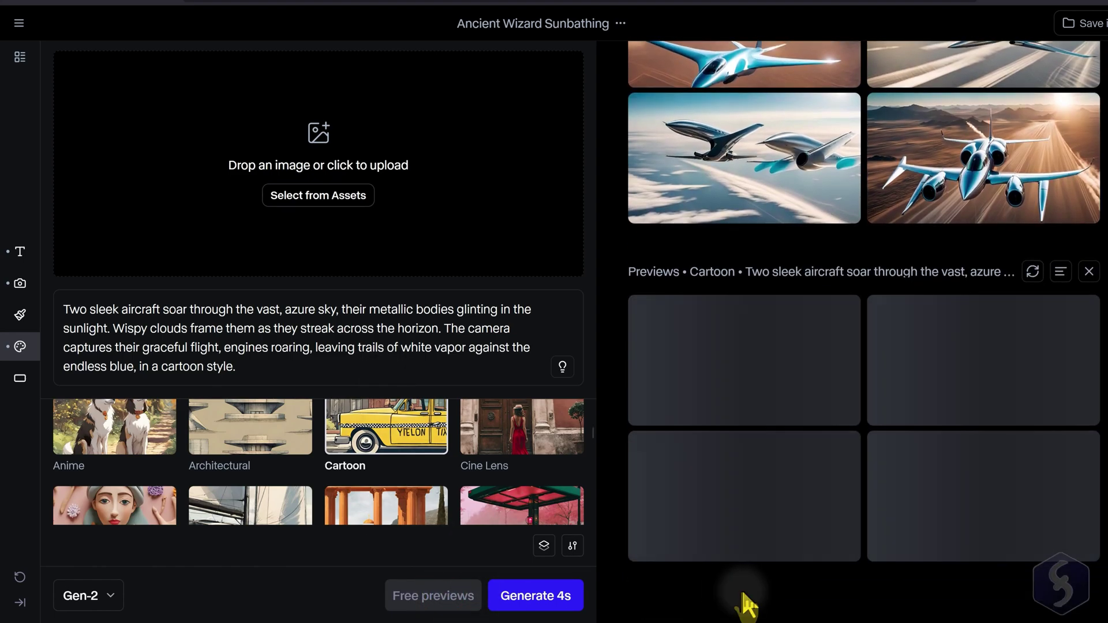
Step: Browse the Aspect ratio and Camera motion settings panels
mouse_move(769, 406)
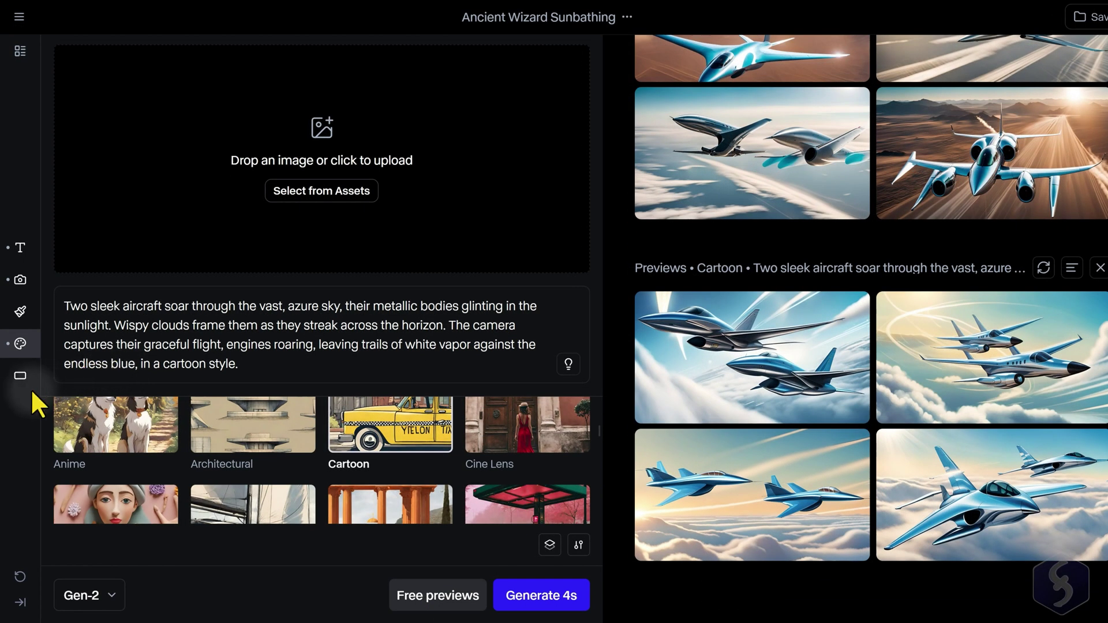
click(21, 376)
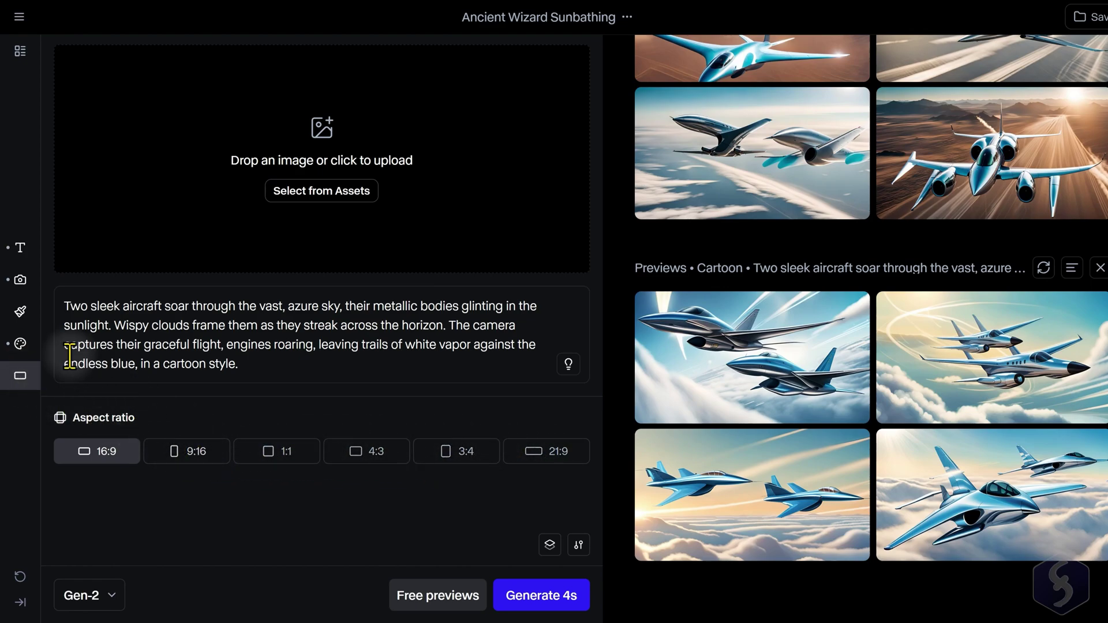
click(23, 282)
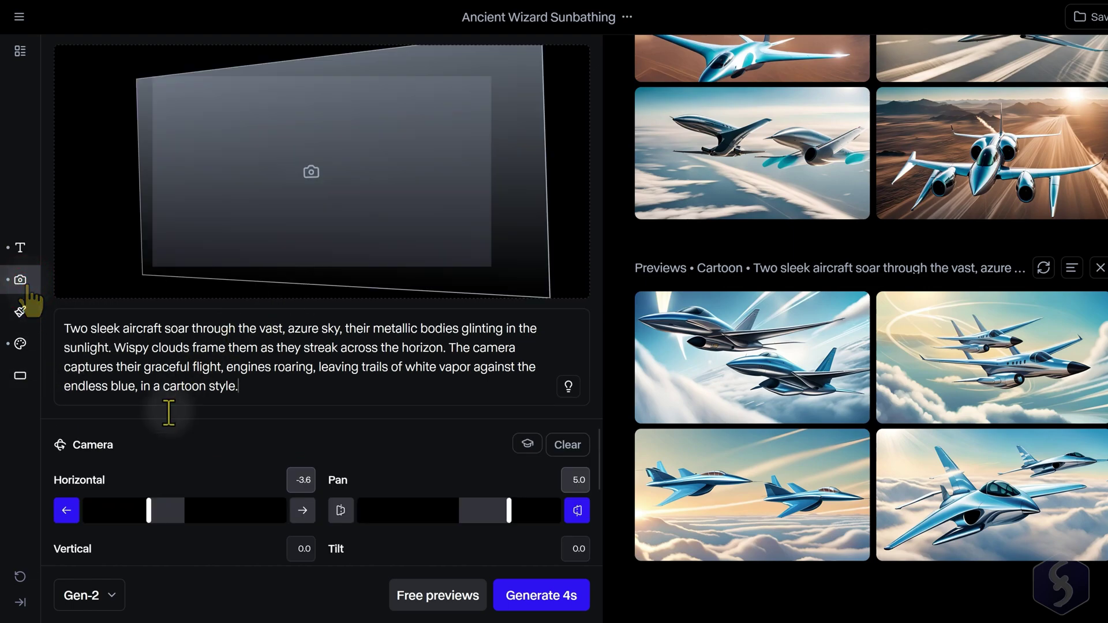
scroll(302, 494, down, 2)
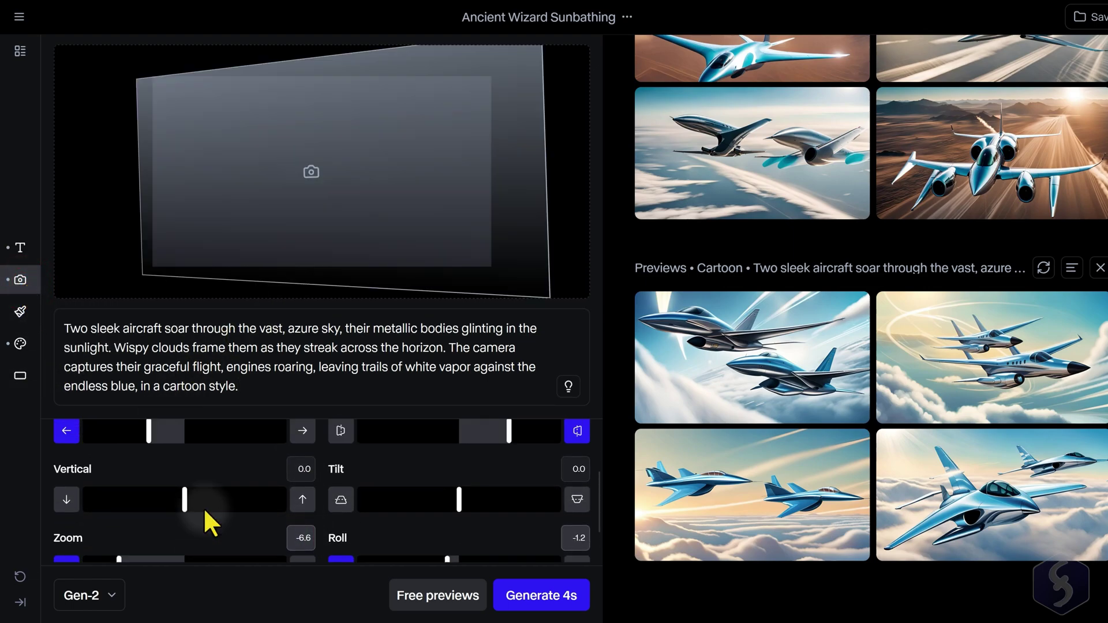
scroll(203, 507, up, 1)
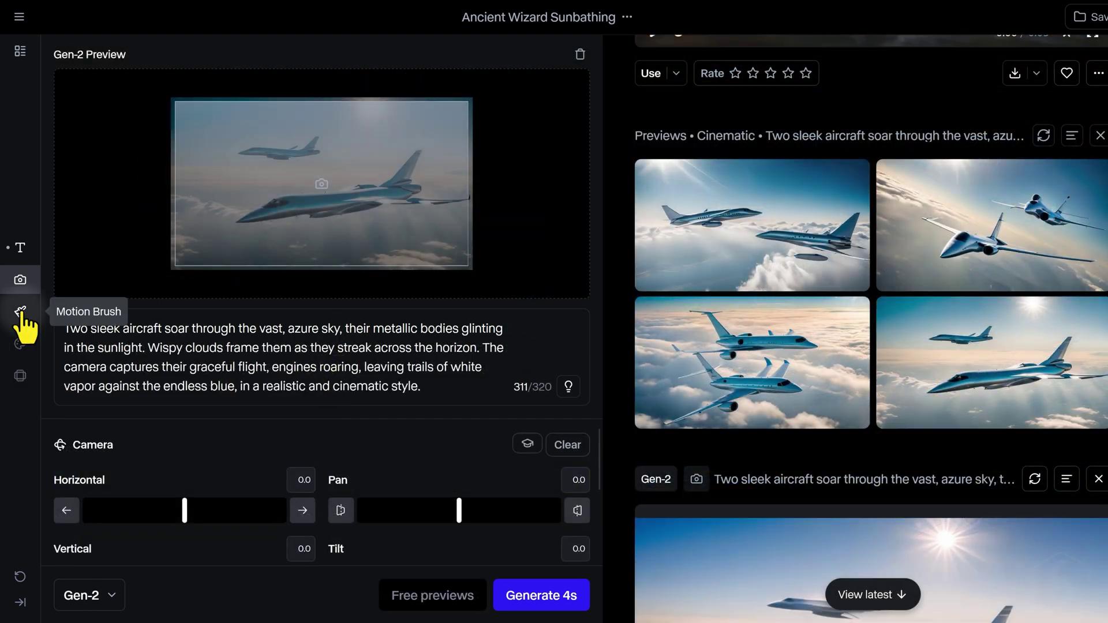
Step: In Motion Brush, mask the small plane with Brush 1 using auto-detect and manual touch-ups
click(21, 312)
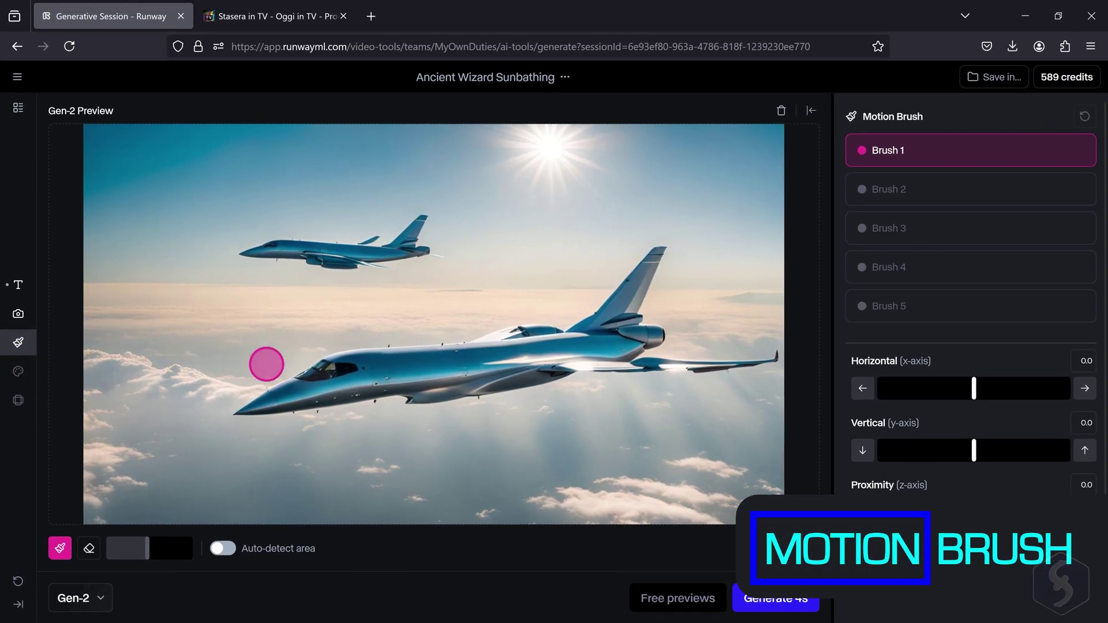
click(326, 546)
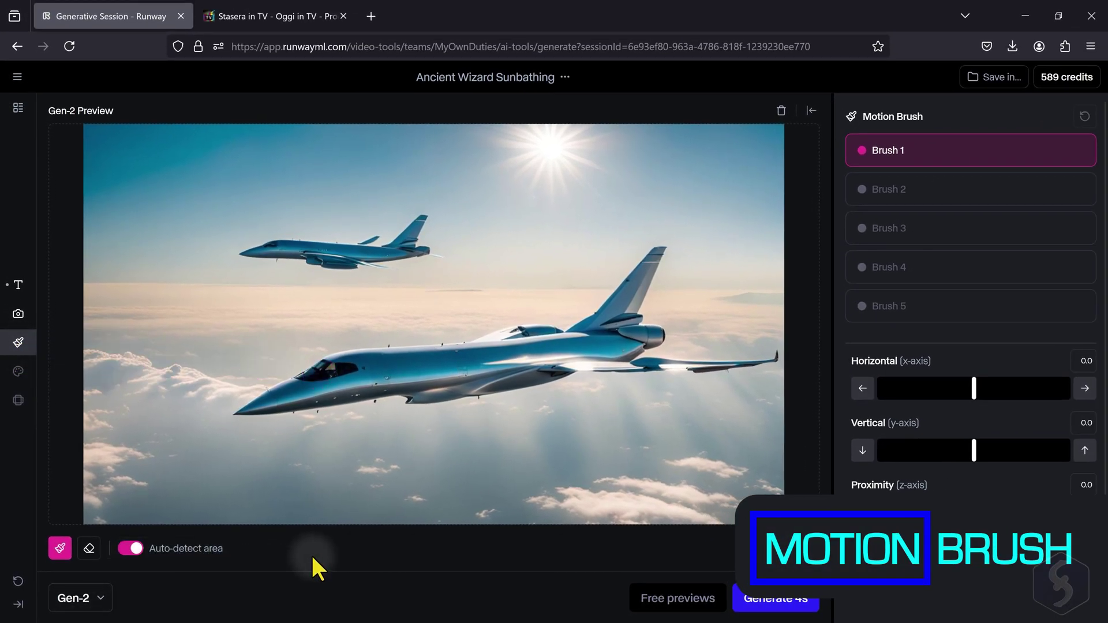
click(324, 267)
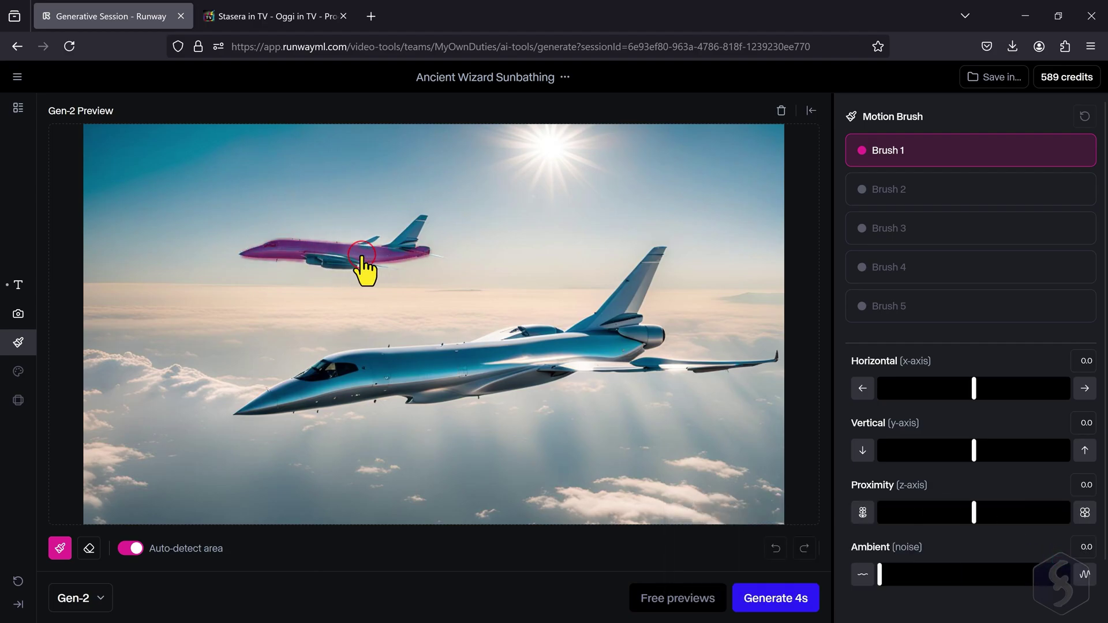
click(362, 256)
click(337, 262)
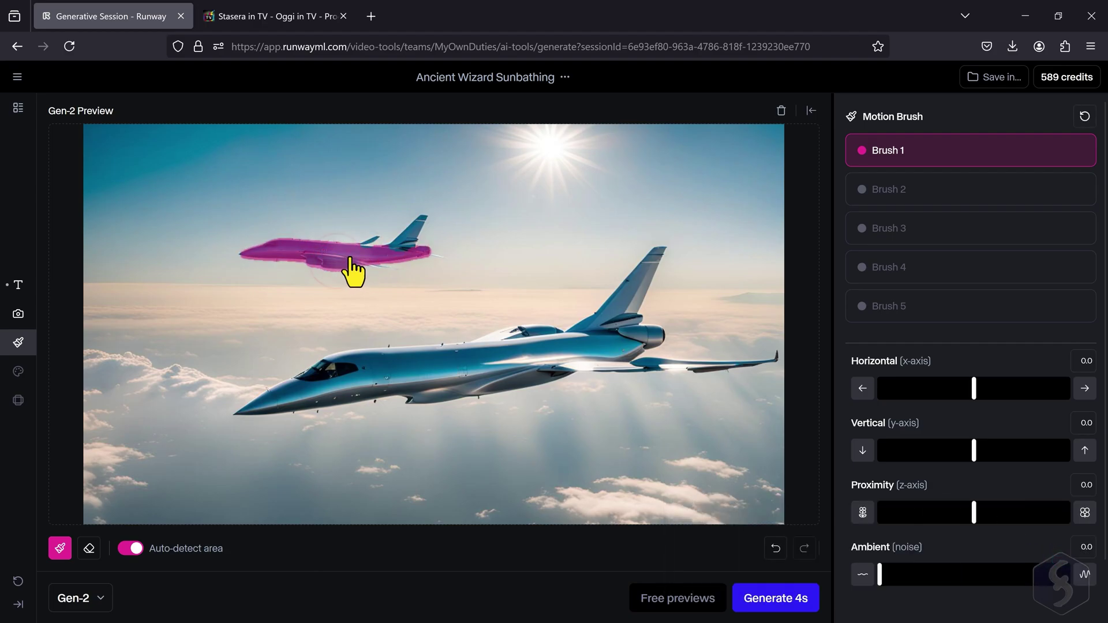
click(407, 240)
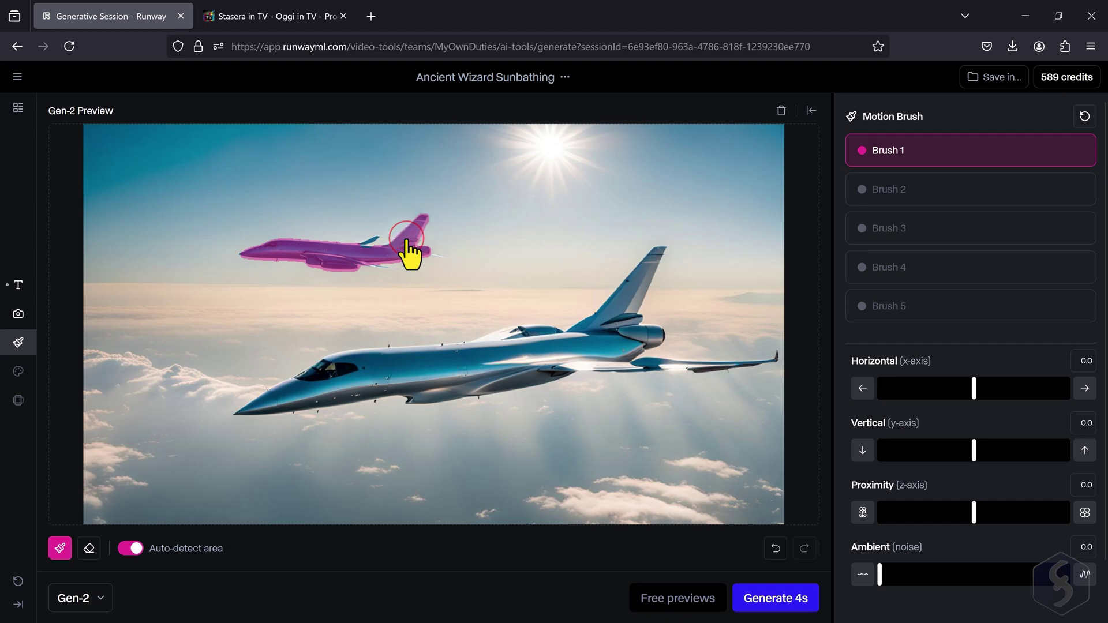
click(131, 549)
drag(146, 538, 117, 547)
drag(245, 256, 302, 251)
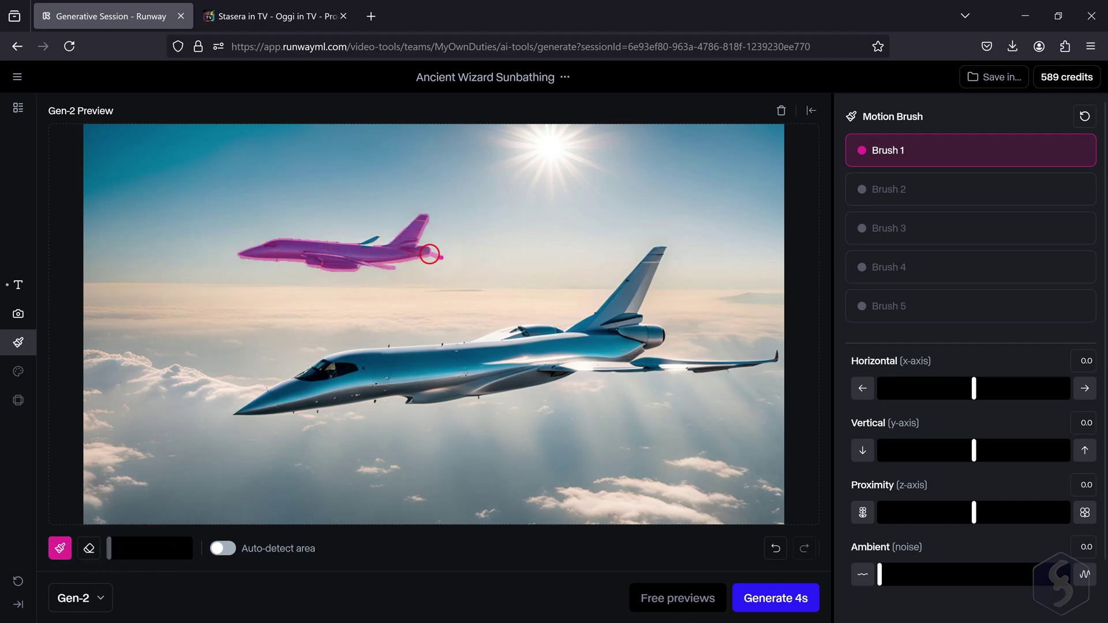
click(89, 550)
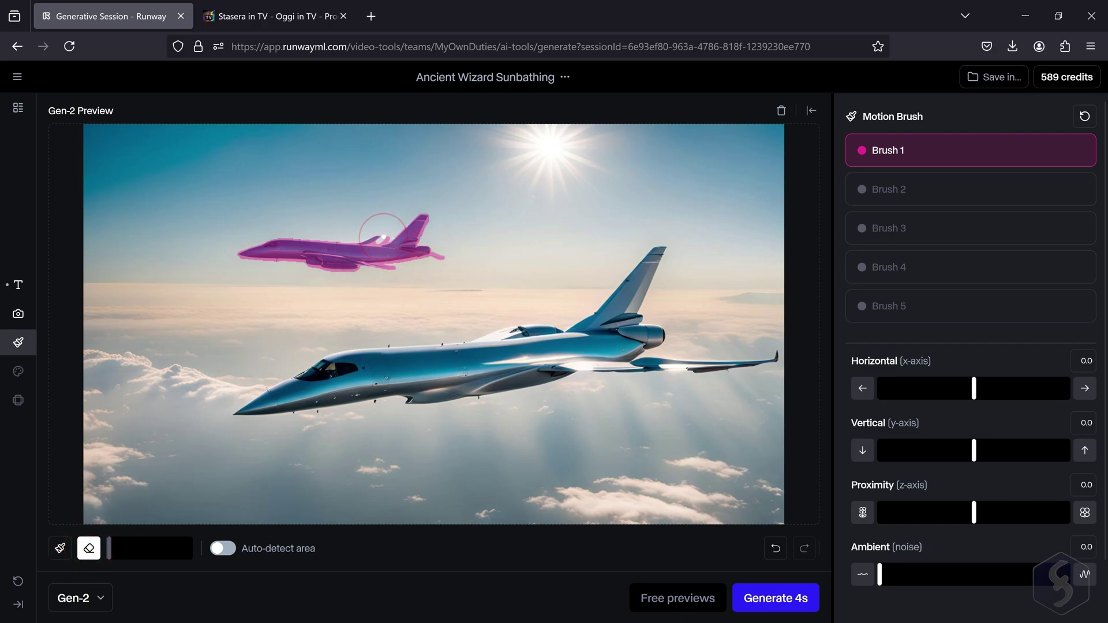
key(b)
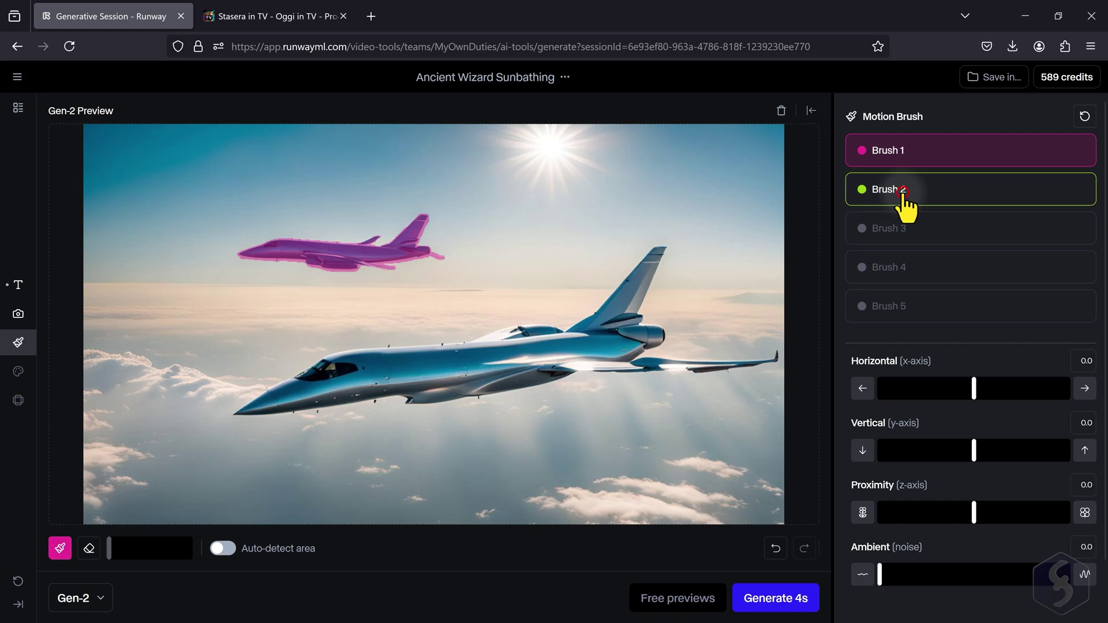
Step: Paint the sun with Brush 2 and give it upward vertical motion of 3.7
click(901, 193)
drag(108, 548, 132, 548)
mouse_move(572, 143)
mouse_down()
mouse_move(493, 154)
mouse_move(581, 169)
mouse_move(598, 186)
mouse_up()
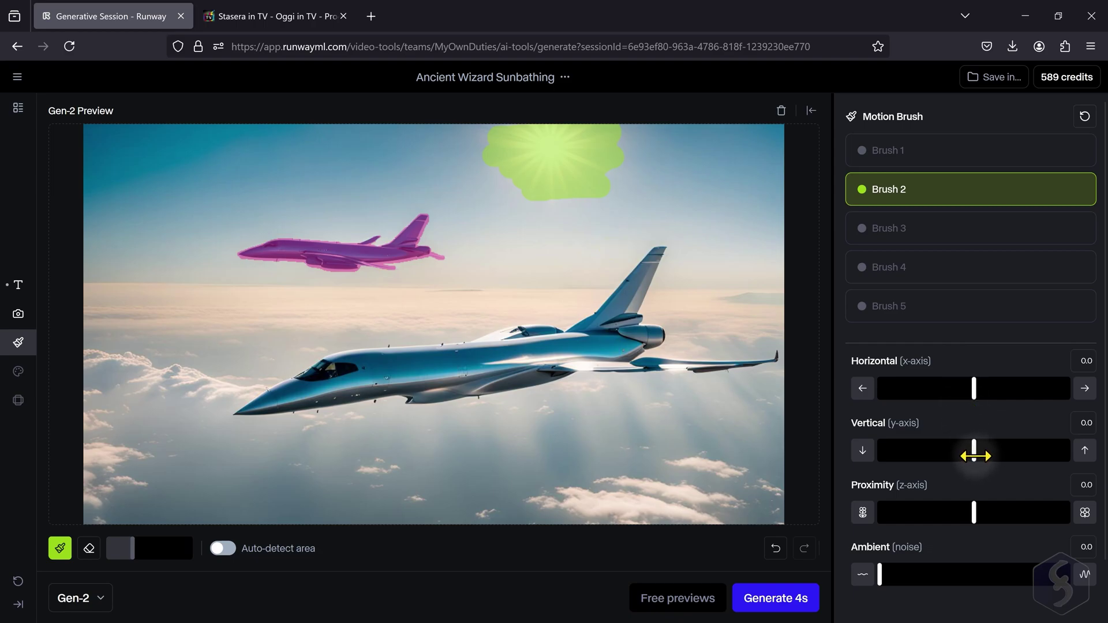
drag(974, 456, 978, 455)
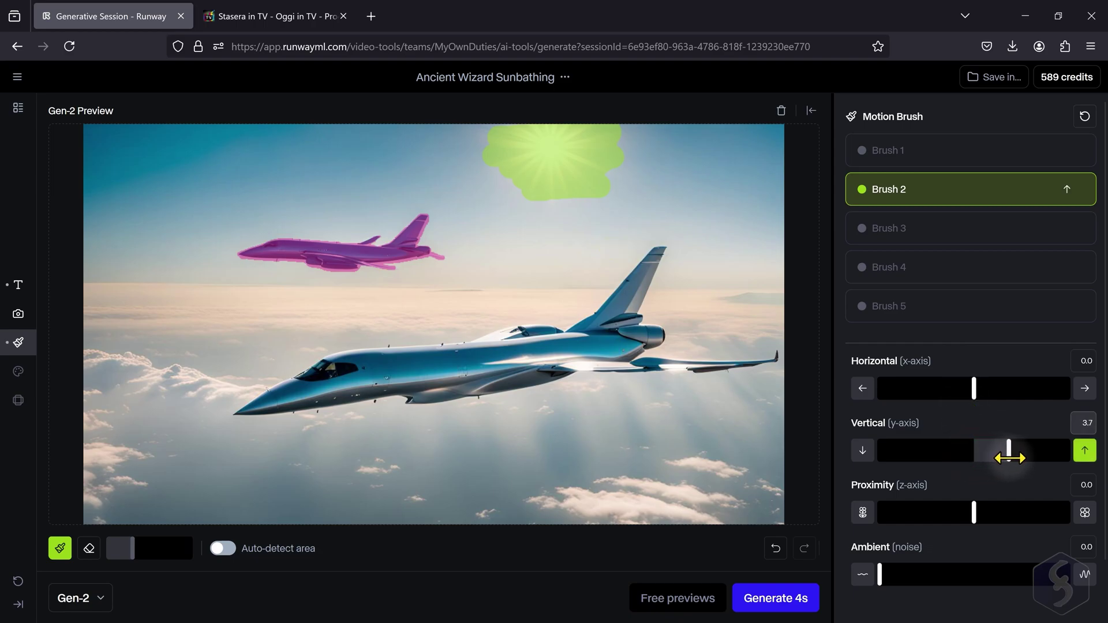
Step: Set the small plane to horizontal -7.2 and proximity -2.1, then generate and play the 4s clip
click(995, 153)
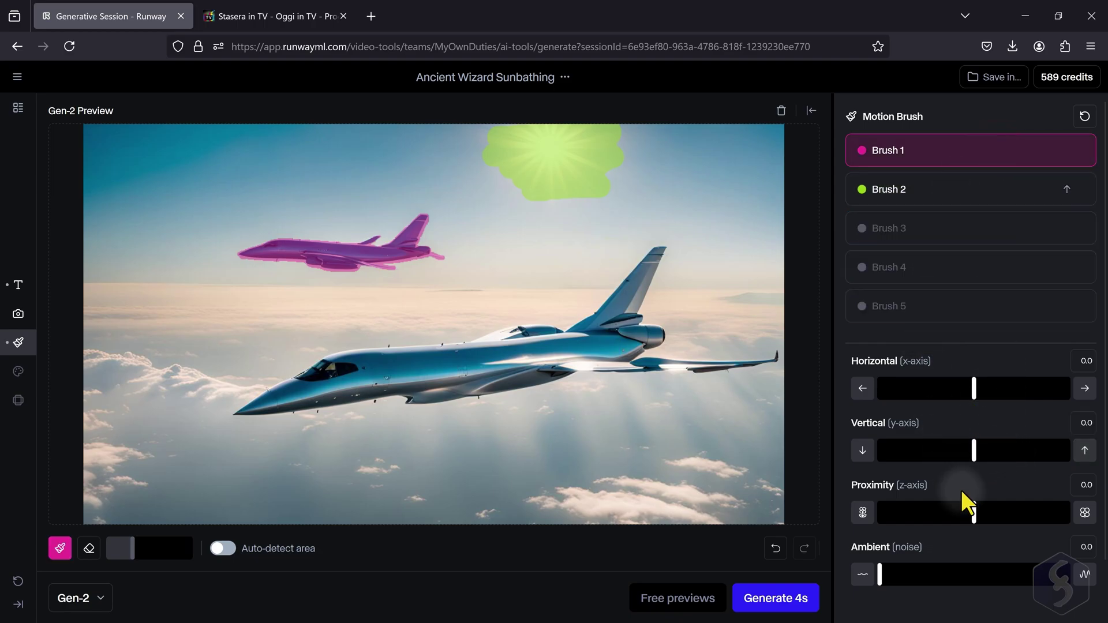
drag(974, 388, 912, 389)
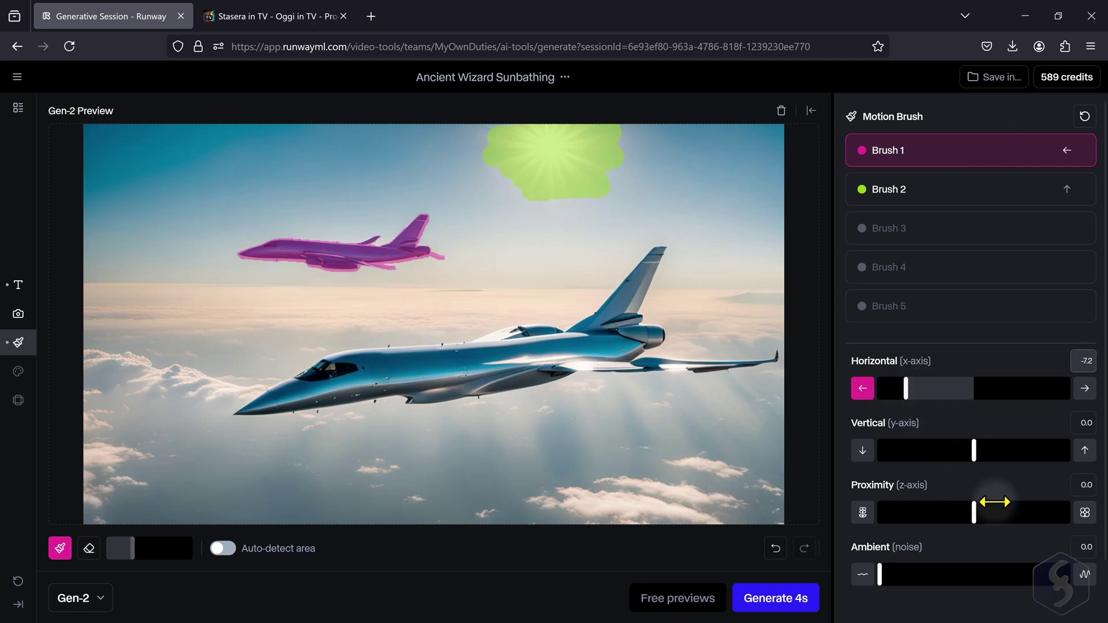
drag(973, 512, 961, 513)
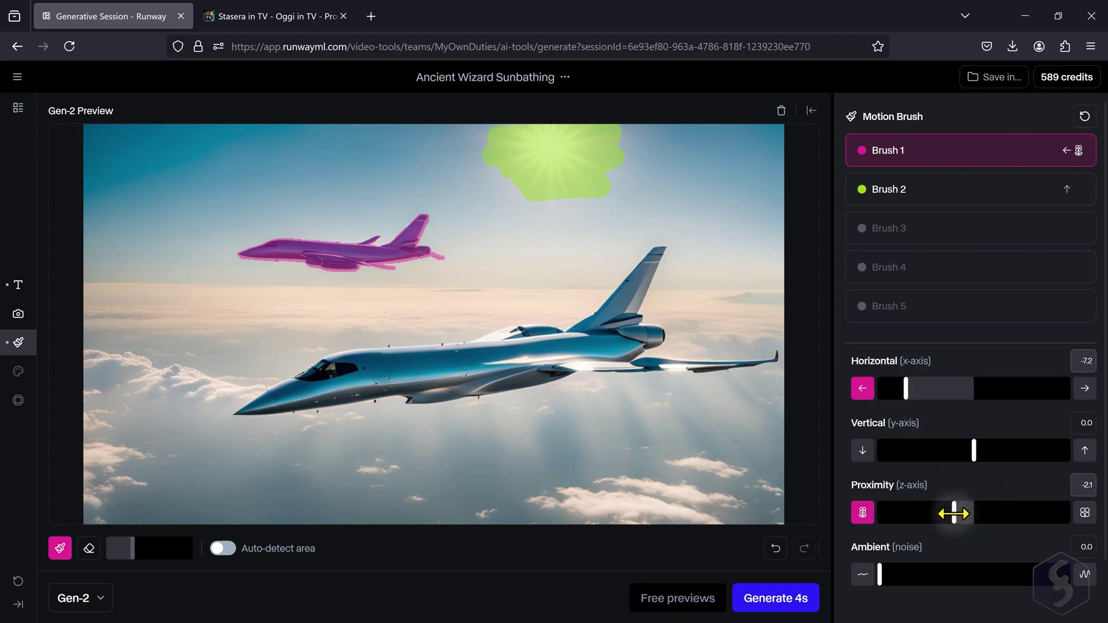
click(776, 598)
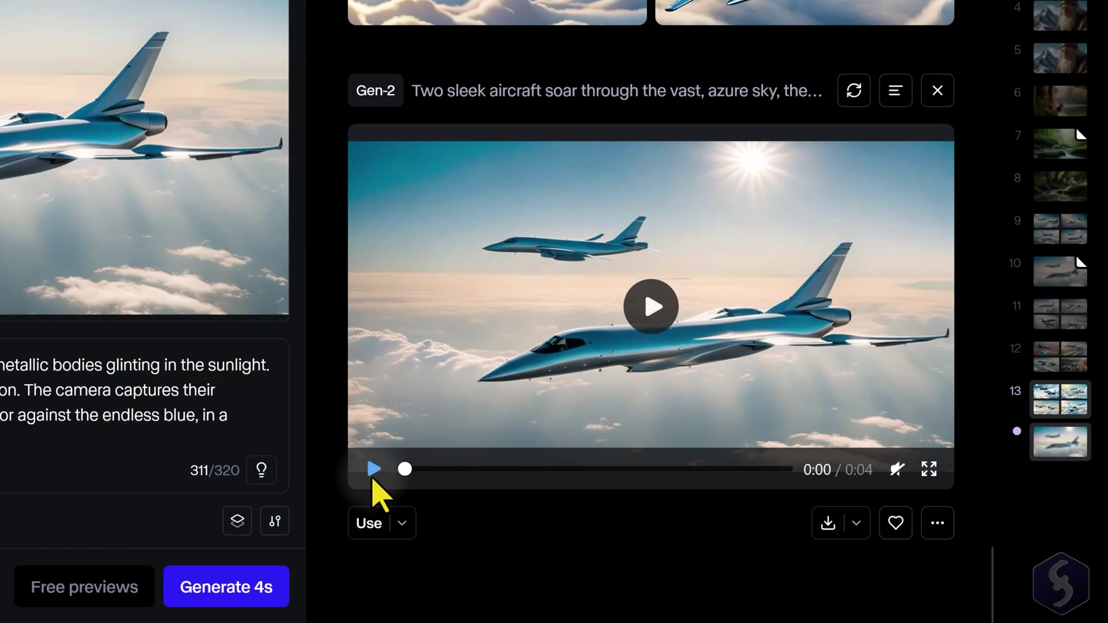
click(373, 469)
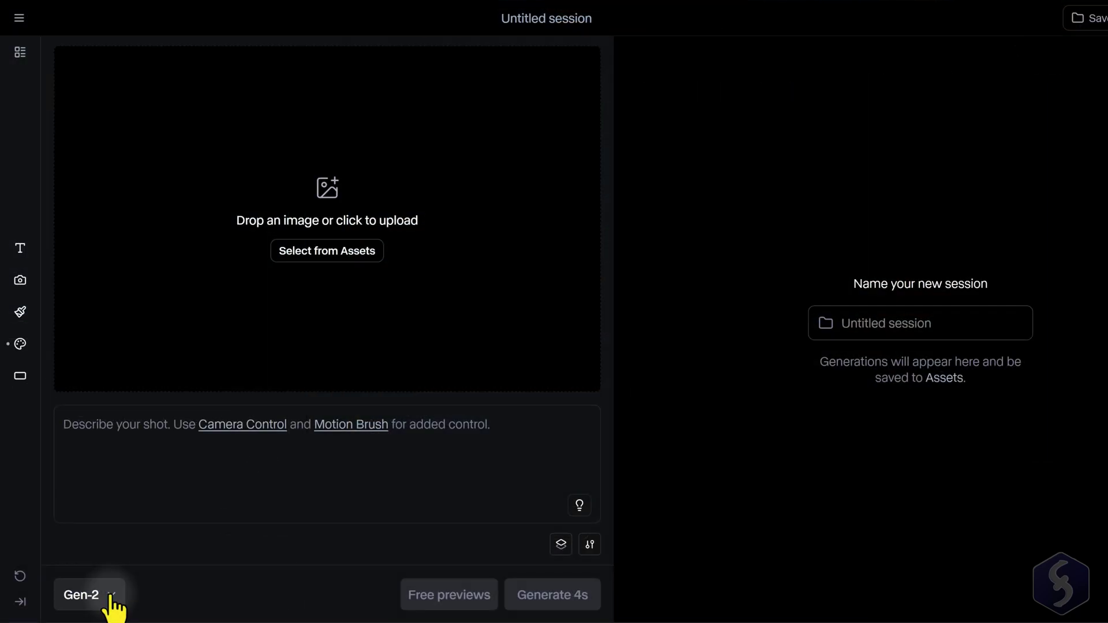
Step: Load the airplane video from assets into Gen-3 Alpha and crop it to Landscape
click(107, 596)
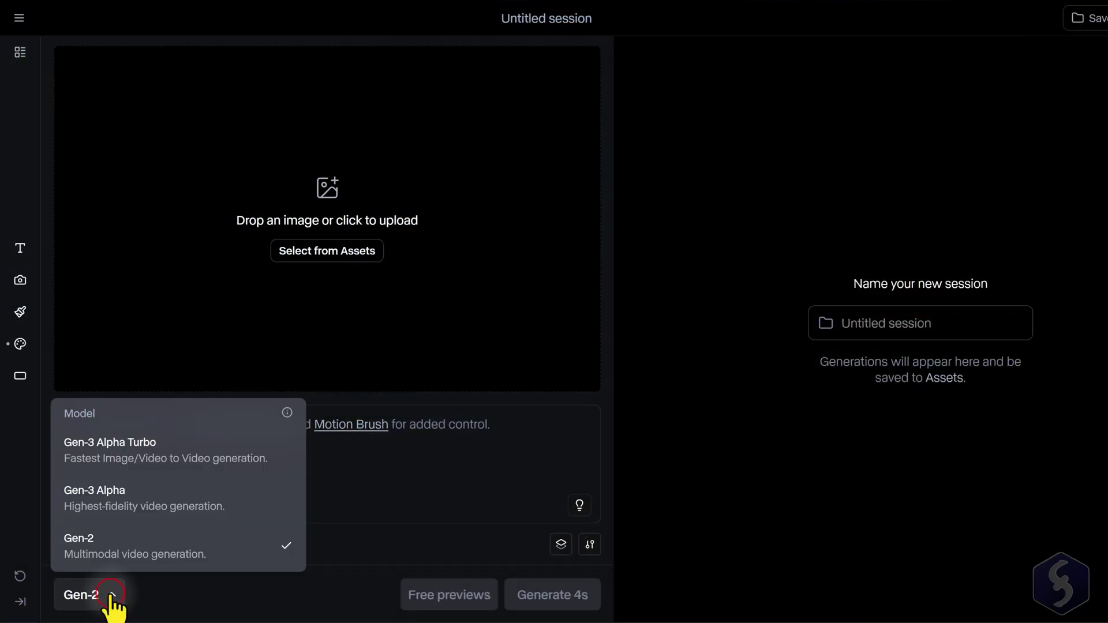
click(138, 500)
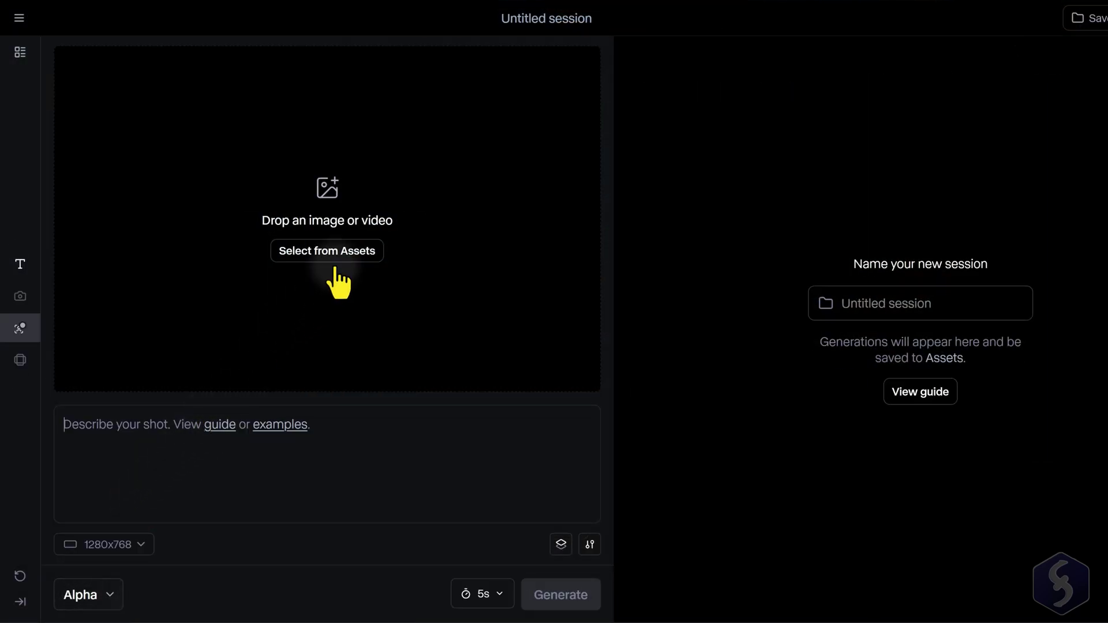
click(349, 249)
click(354, 260)
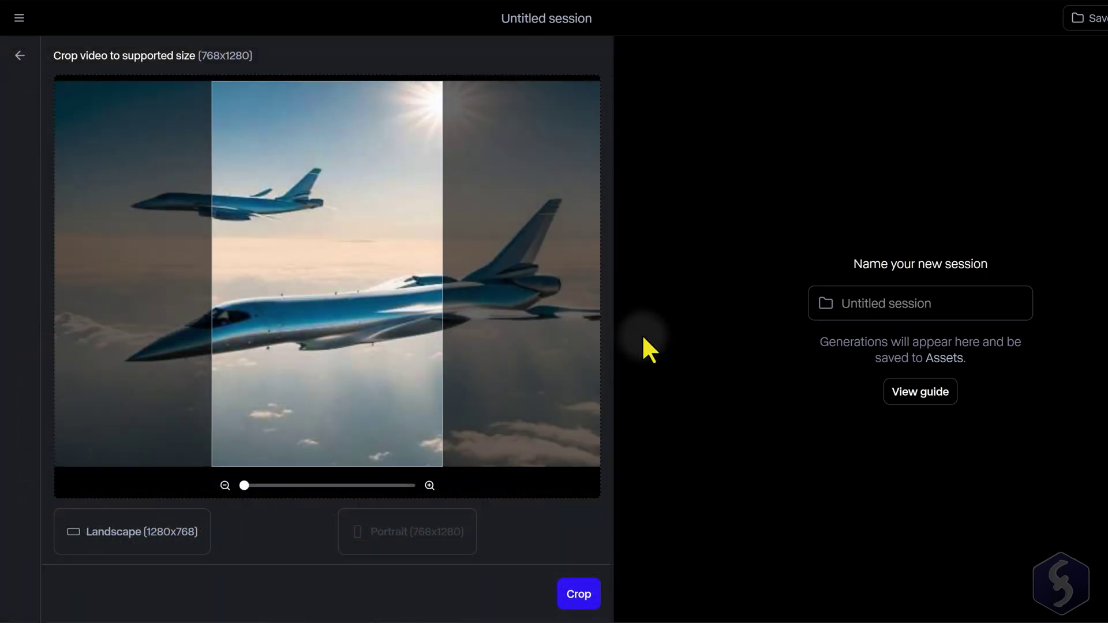
click(175, 528)
click(581, 594)
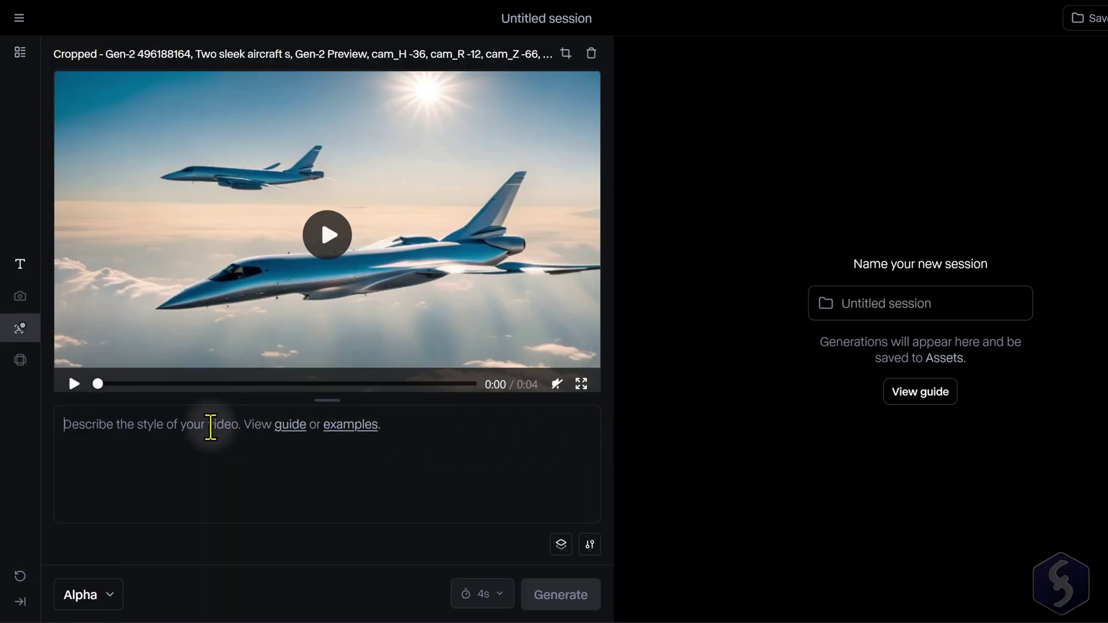
Step: Write a night-sky scene prompt for the airplane video
click(189, 425)
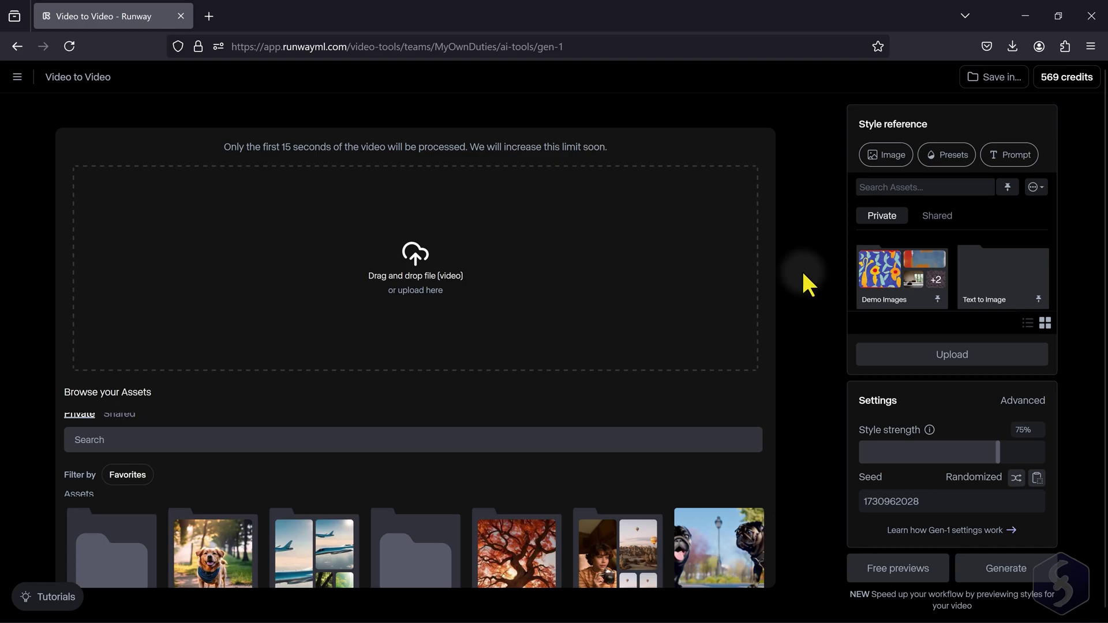
scroll(803, 274, down, 1)
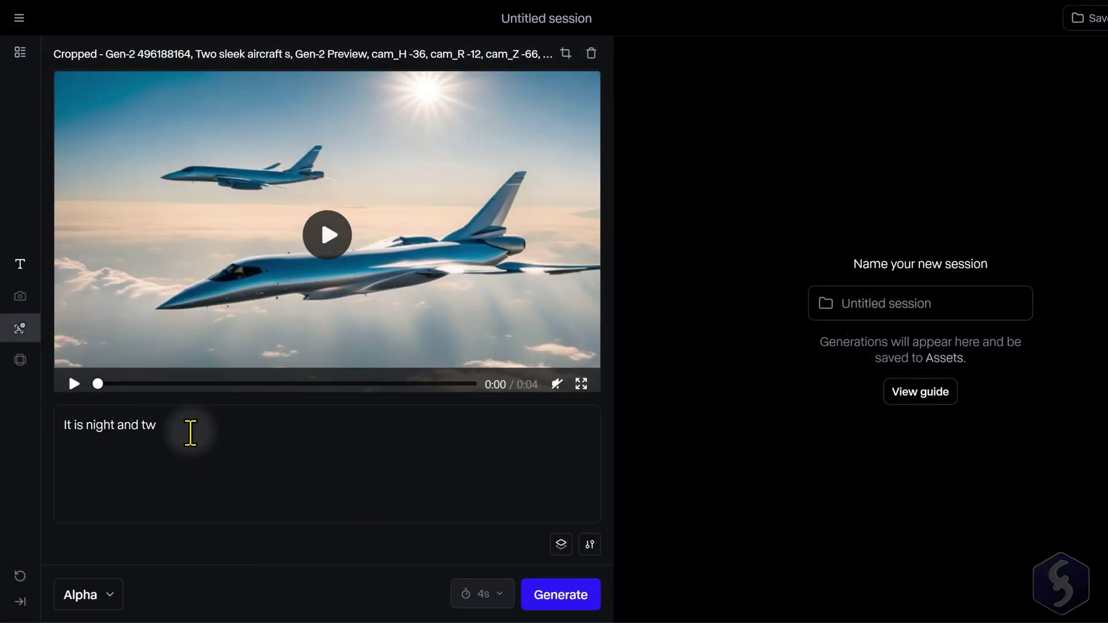
text(r the sky)
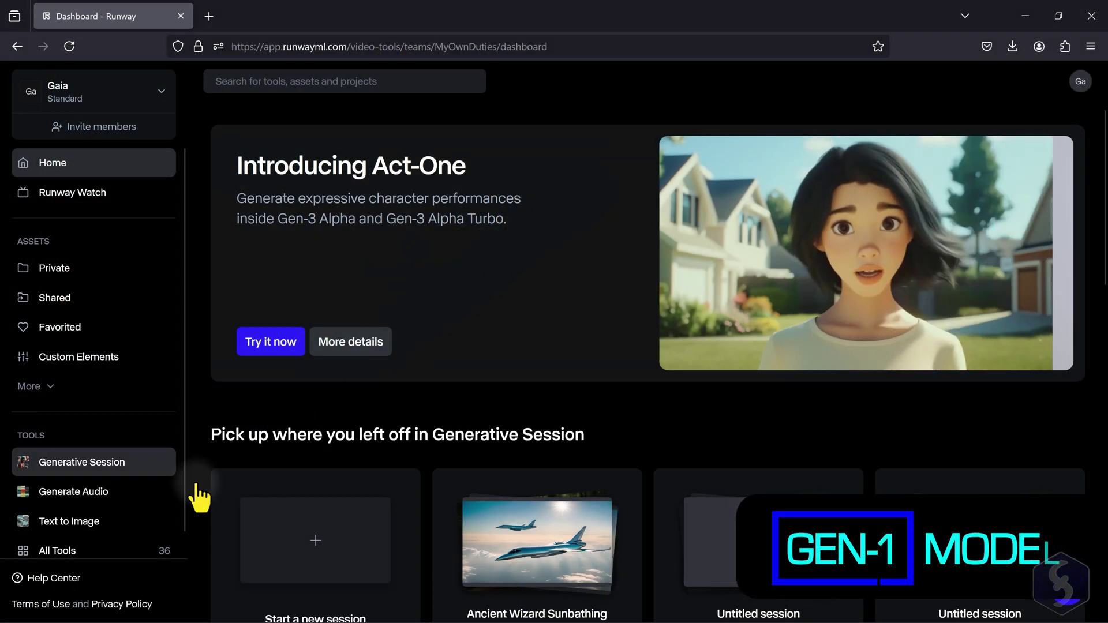
Step: Open Video to Video from All Tools and dismiss the Gen-3 Alpha banner
click(114, 545)
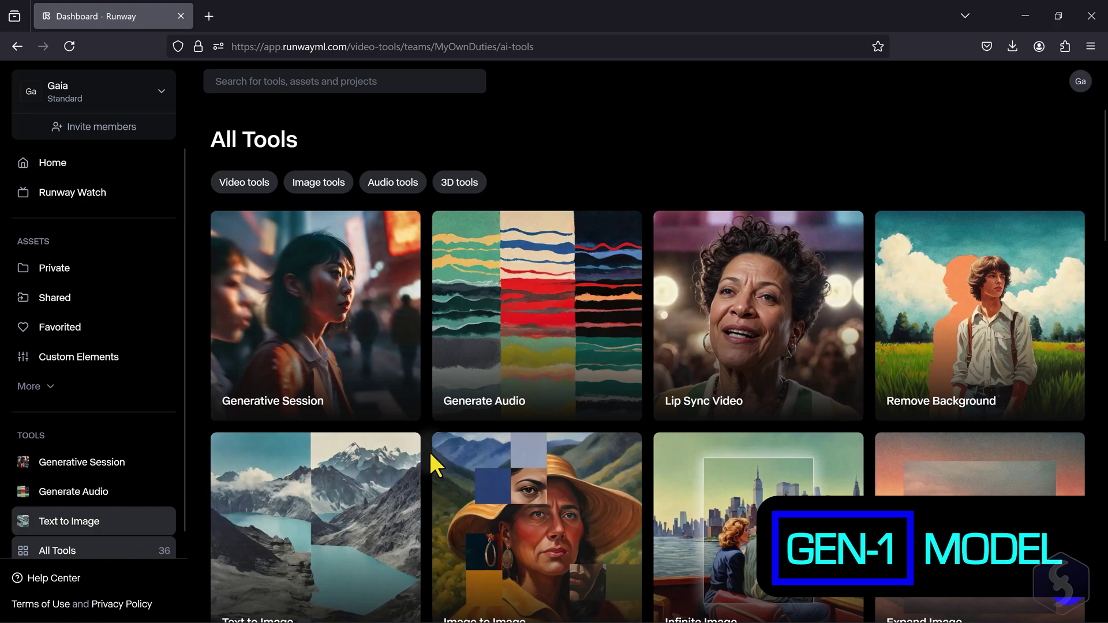
scroll(664, 399, down, 10)
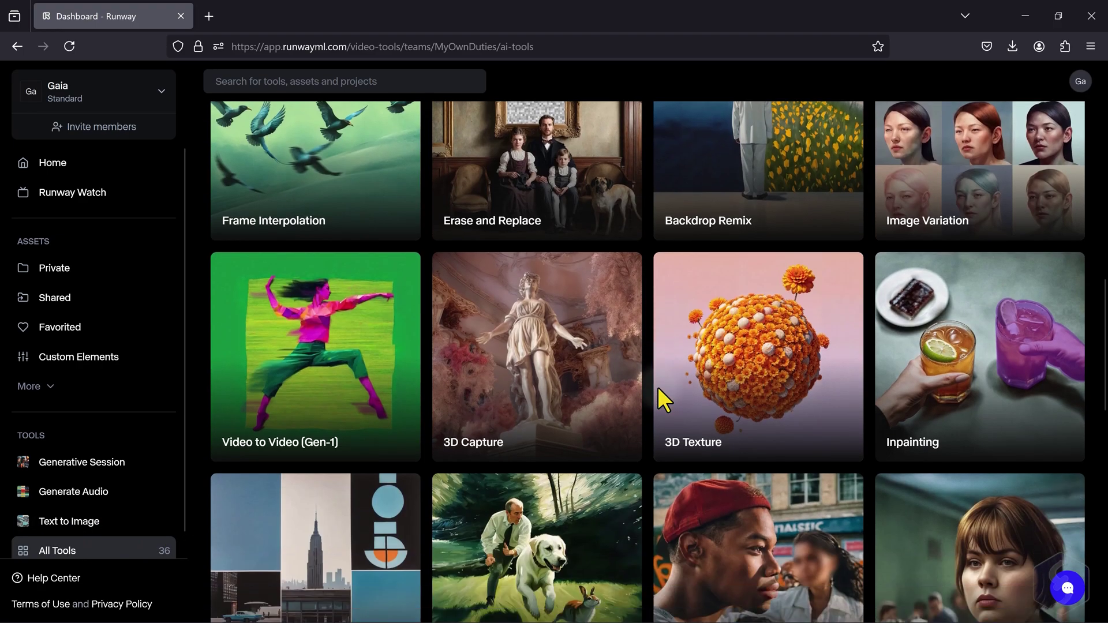
click(300, 353)
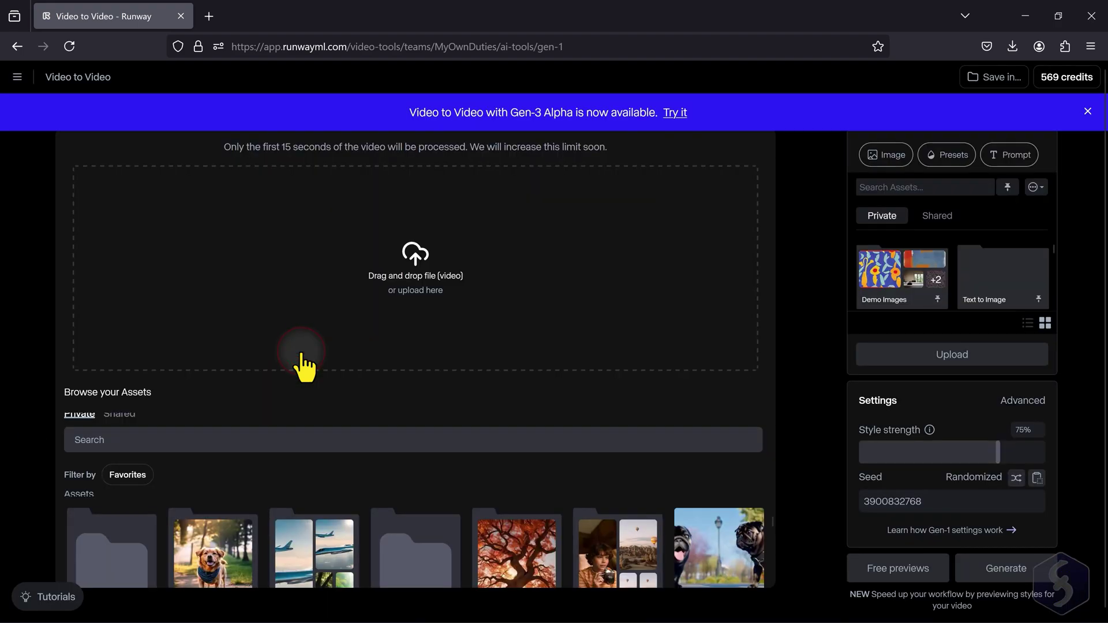
click(1088, 111)
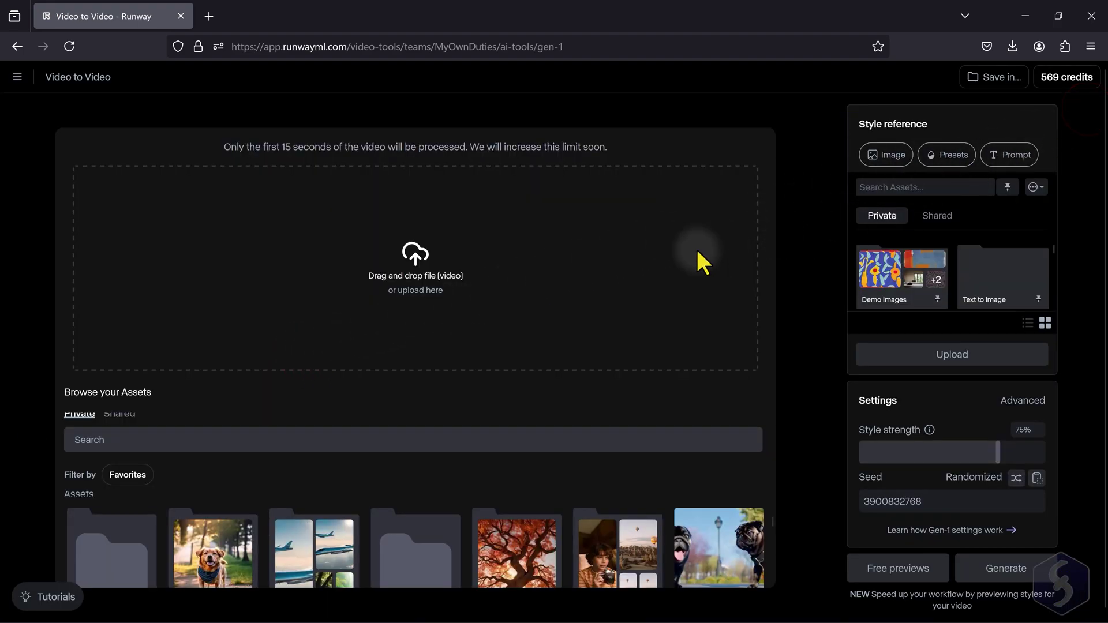
Step: Upload the ancient wizard MP4 and generate four free previews with the Iso style preset
click(417, 295)
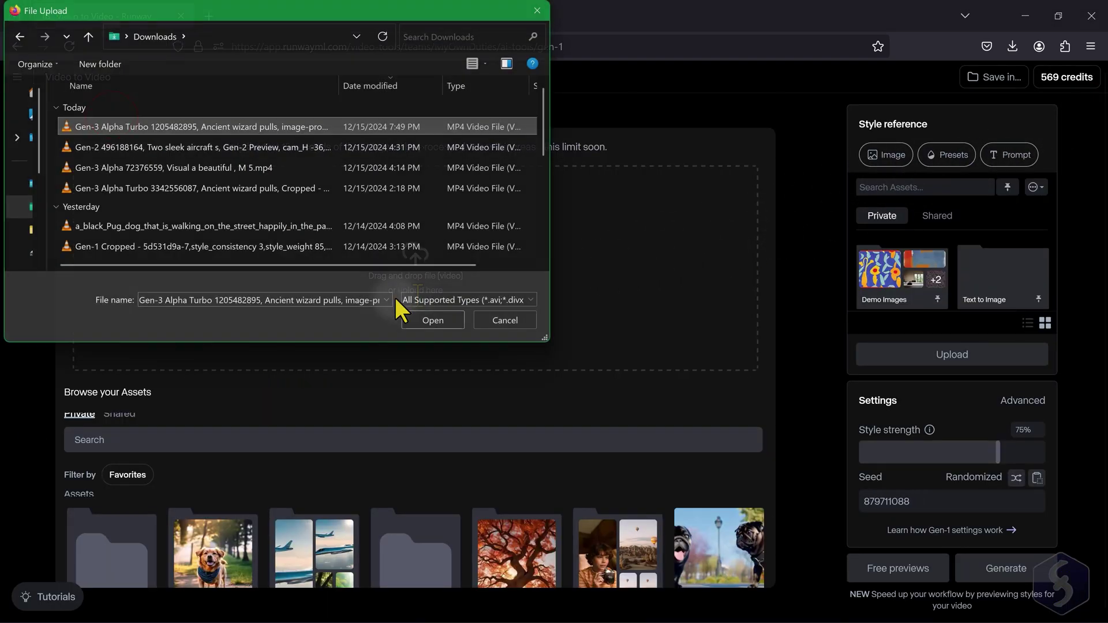
click(427, 316)
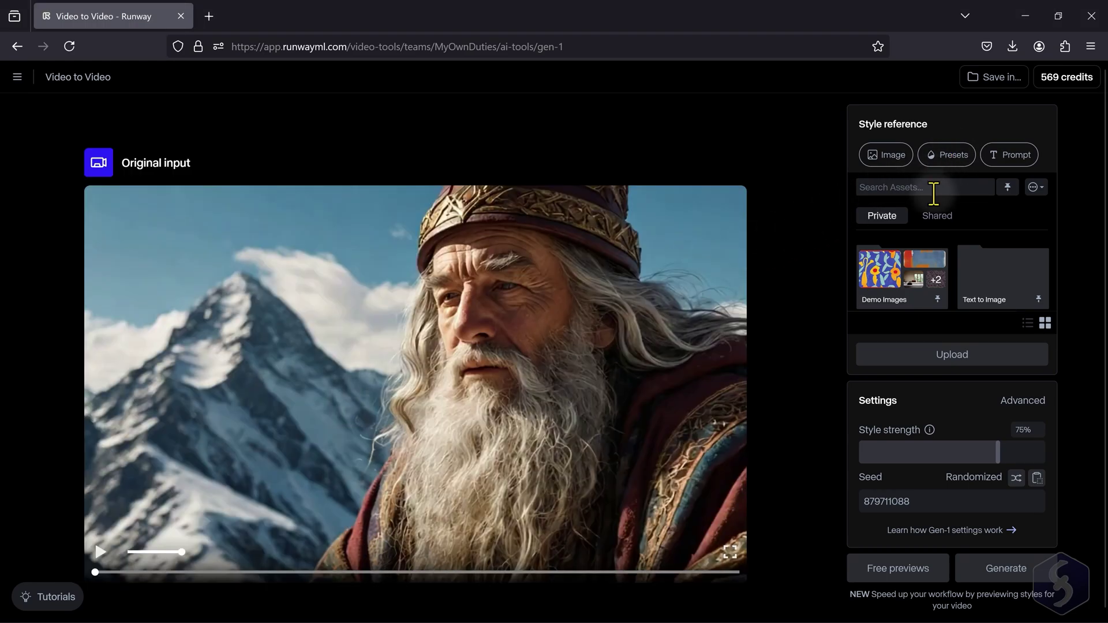
click(951, 152)
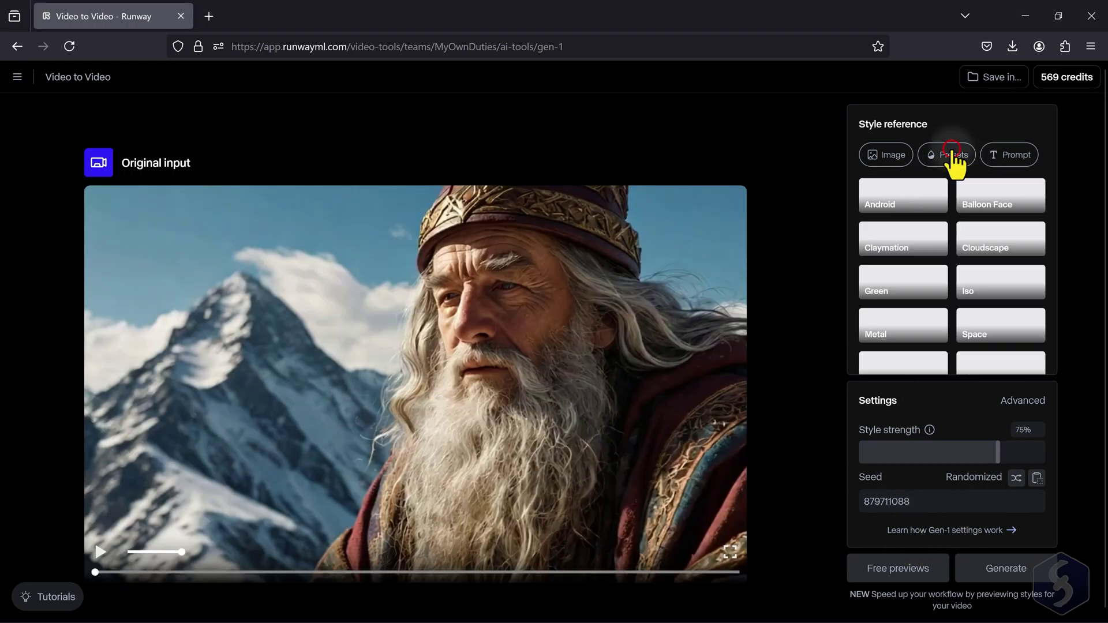
click(1021, 236)
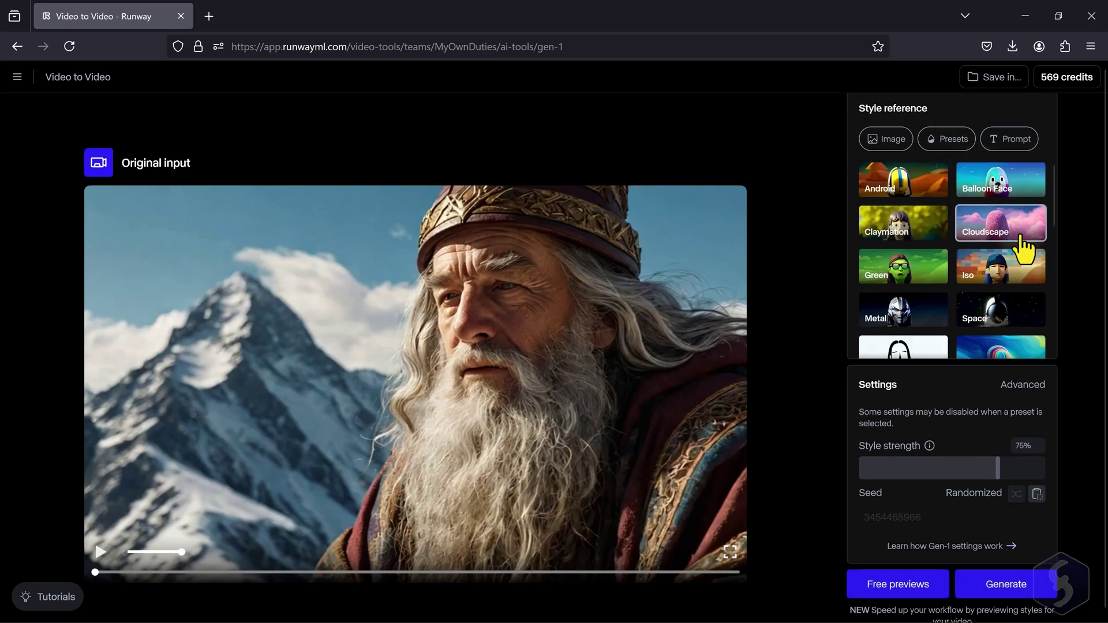
click(1019, 272)
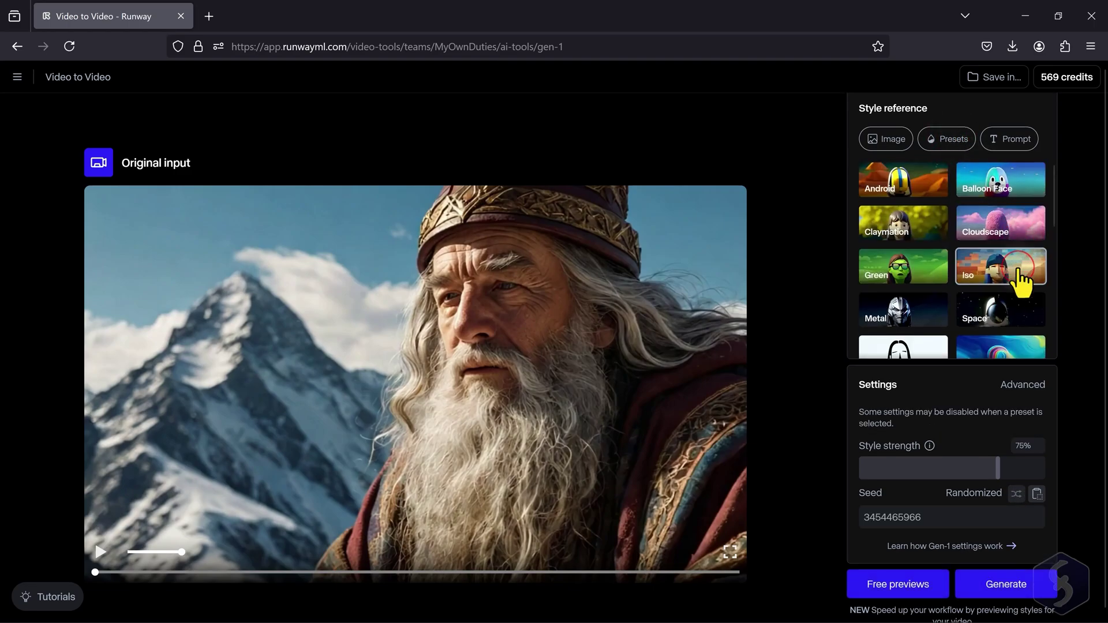
click(907, 591)
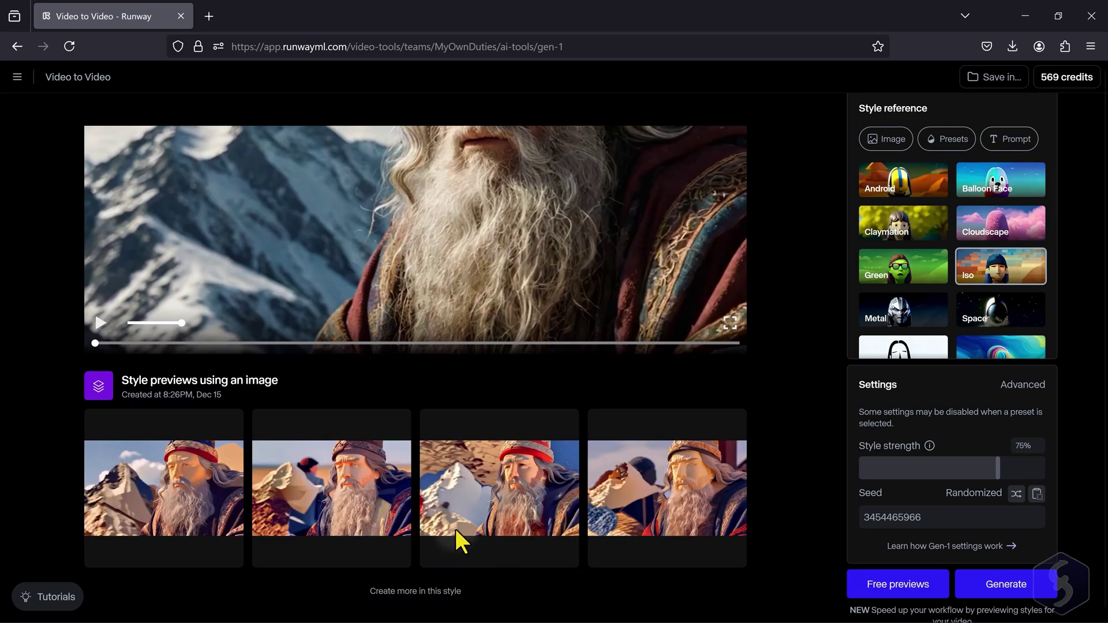
mouse_move(187, 470)
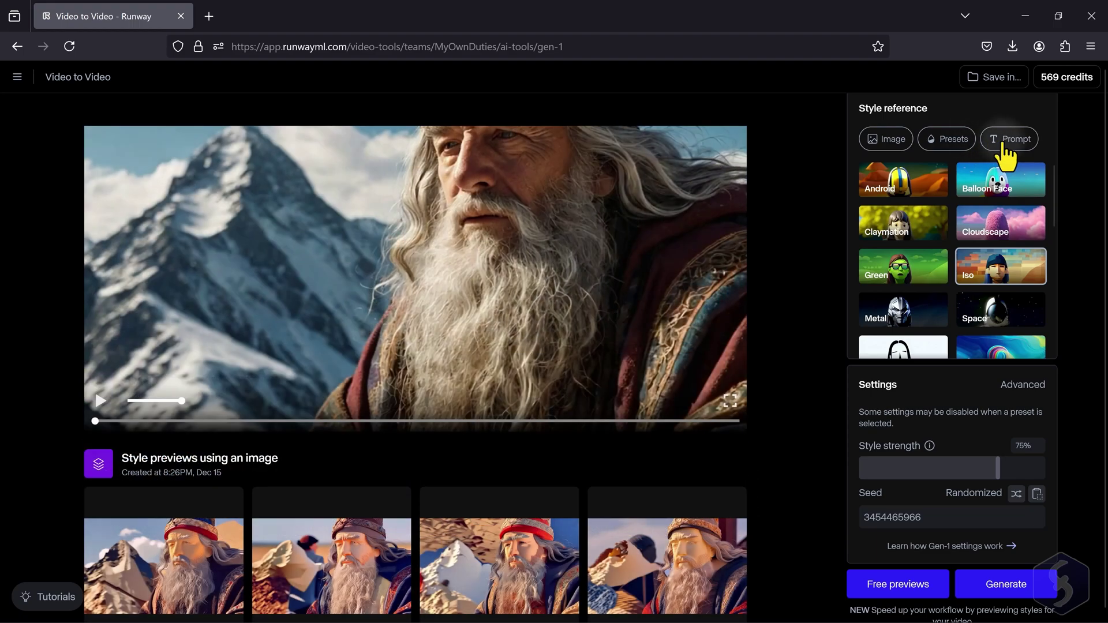
Step: Type a style prompt of an ancient wizard ascending a lava-covered peak
click(1005, 144)
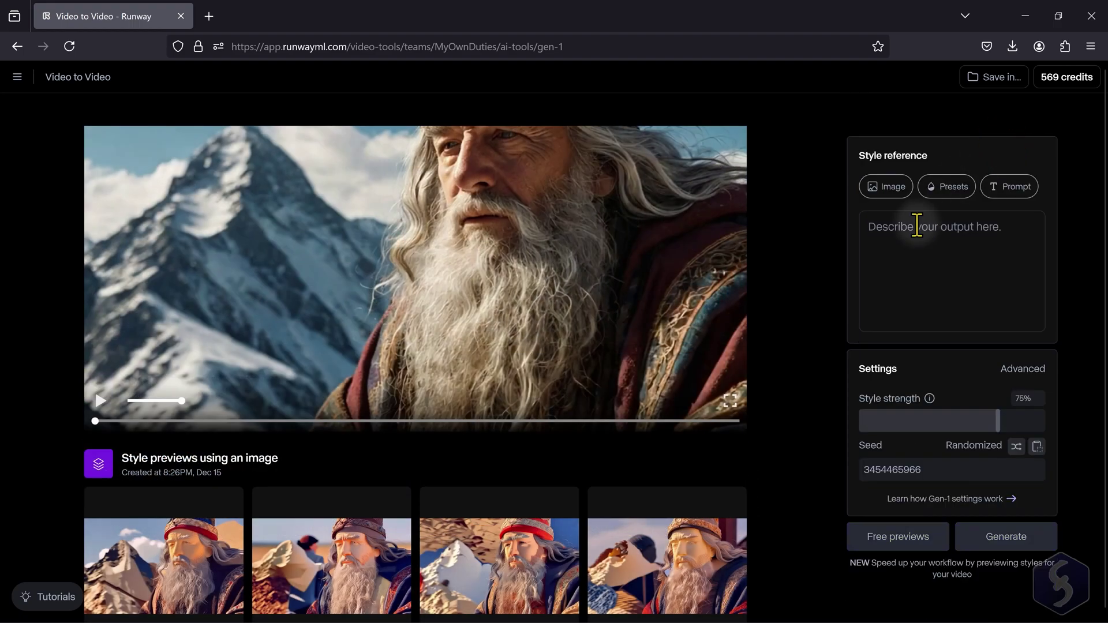
text(An ancient wizard,weathered by time and wisdom, ascends a lava-covered peak during a sunset. The scene is realistic, cinematic, with lava illuminating the wizard face. The camera is getting farther from the wizard, showing more of the background landscape, portraying the)
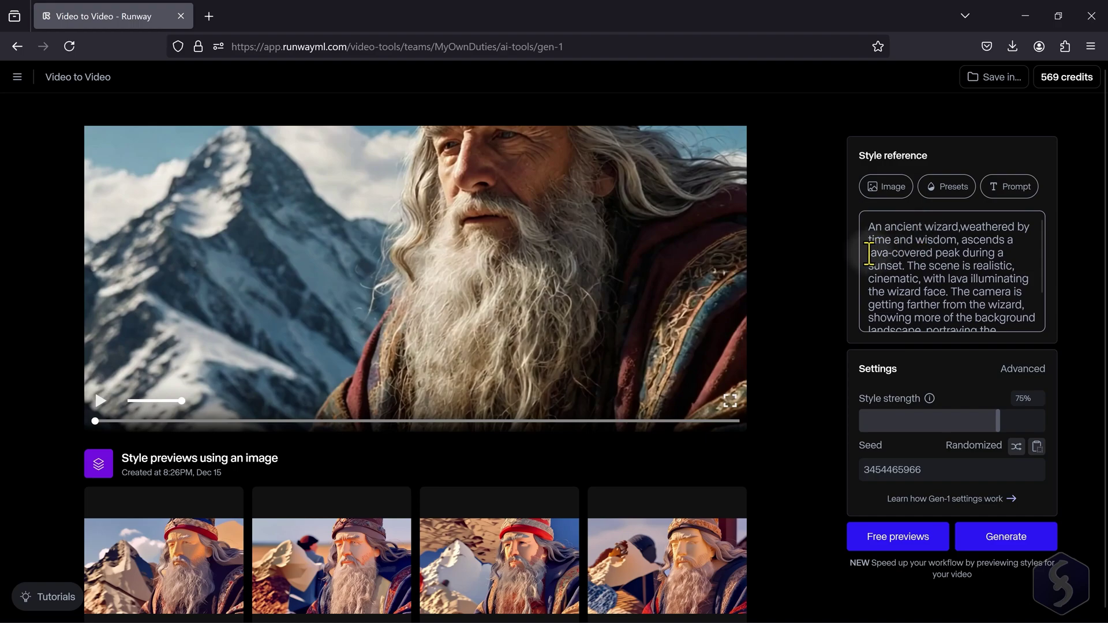
drag(869, 253, 908, 267)
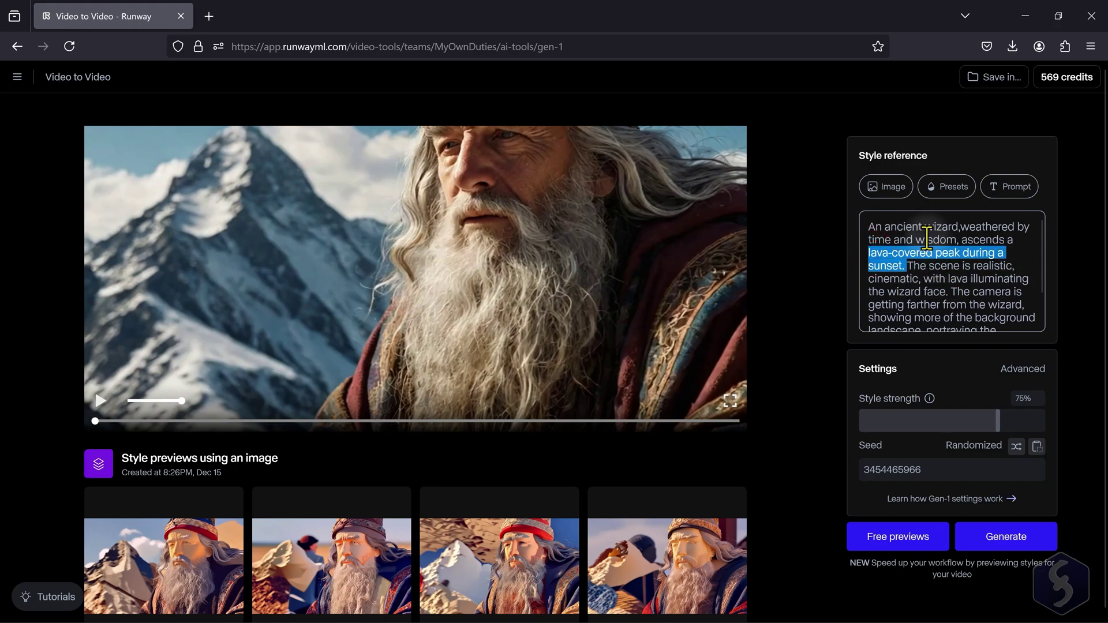
Step: Upload Gen1_pexels-luis-11617688.jpg as an image style reference
click(895, 192)
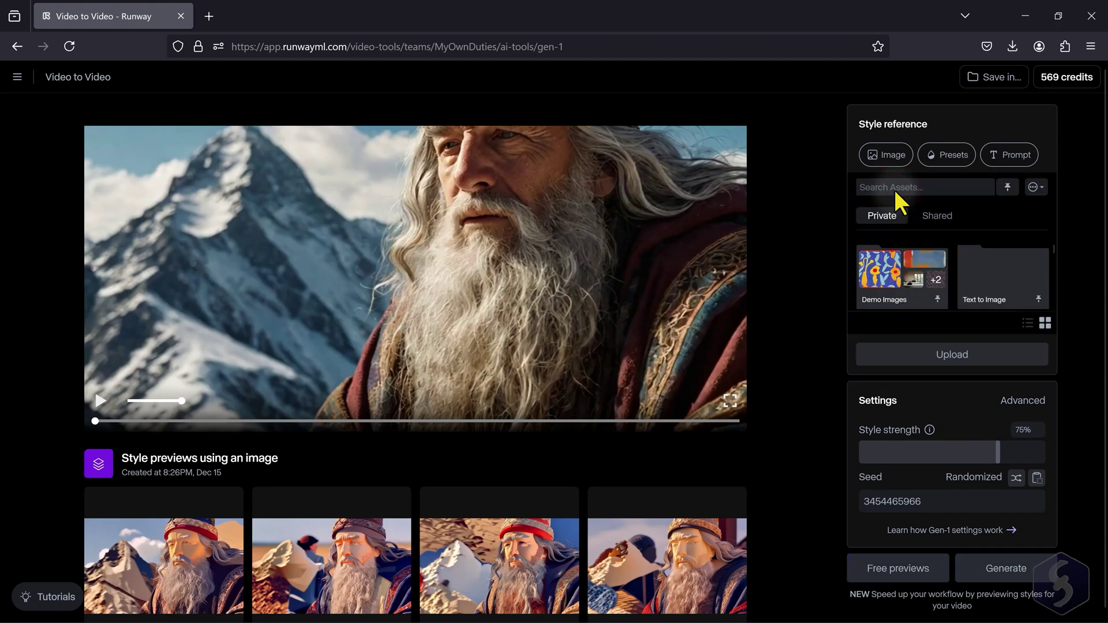
click(947, 358)
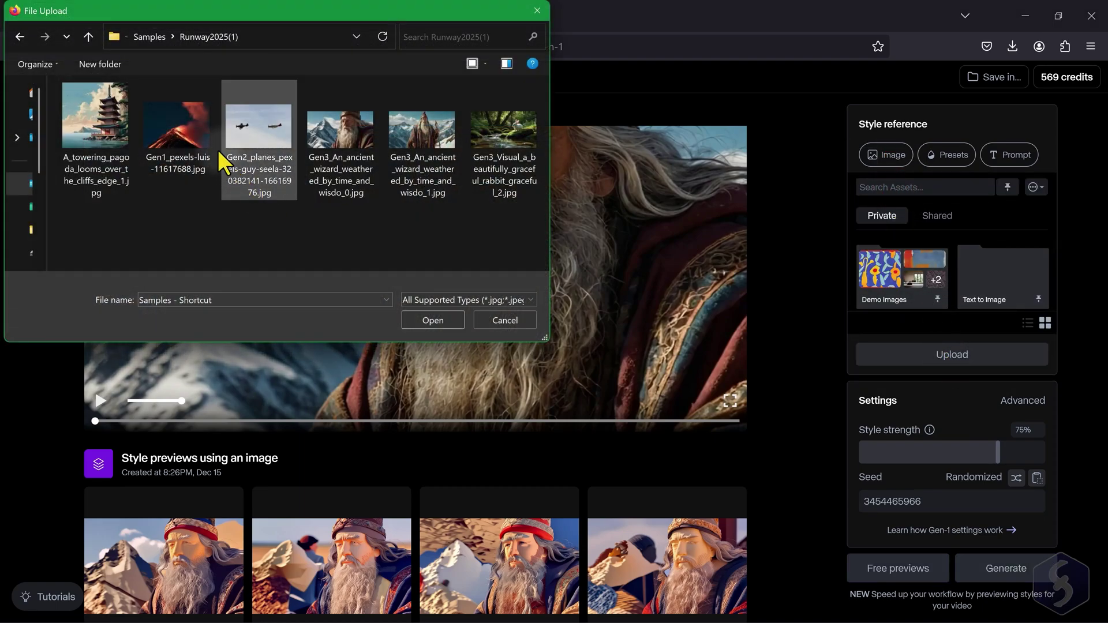
click(200, 134)
click(433, 320)
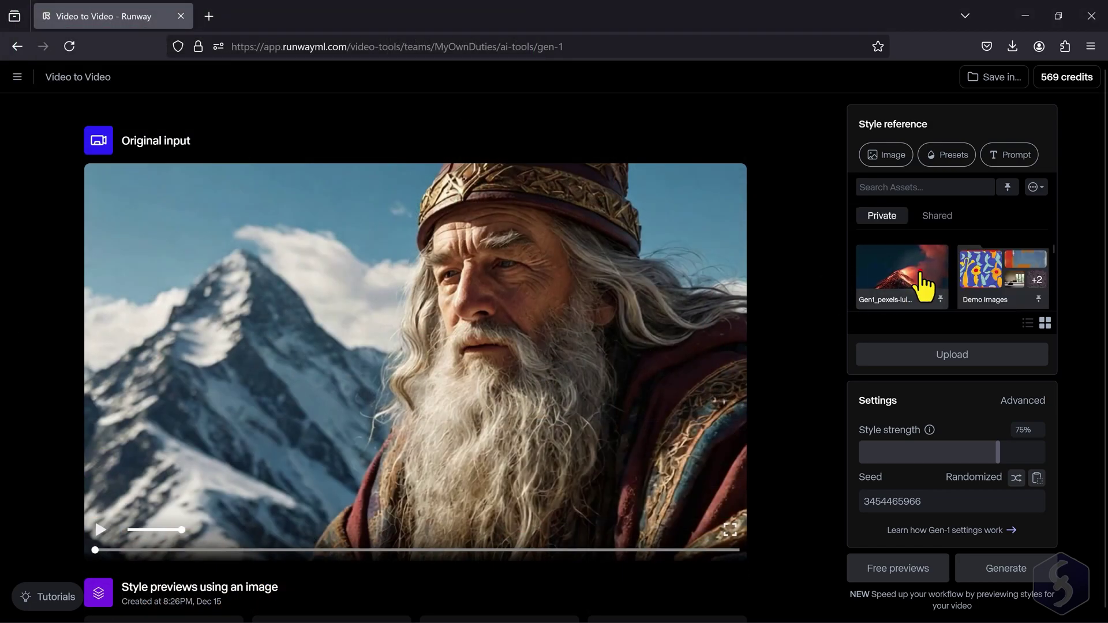
Step: Generate the Gen-1 wizard video styled by the uploaded volcano image, play it and download it
click(924, 284)
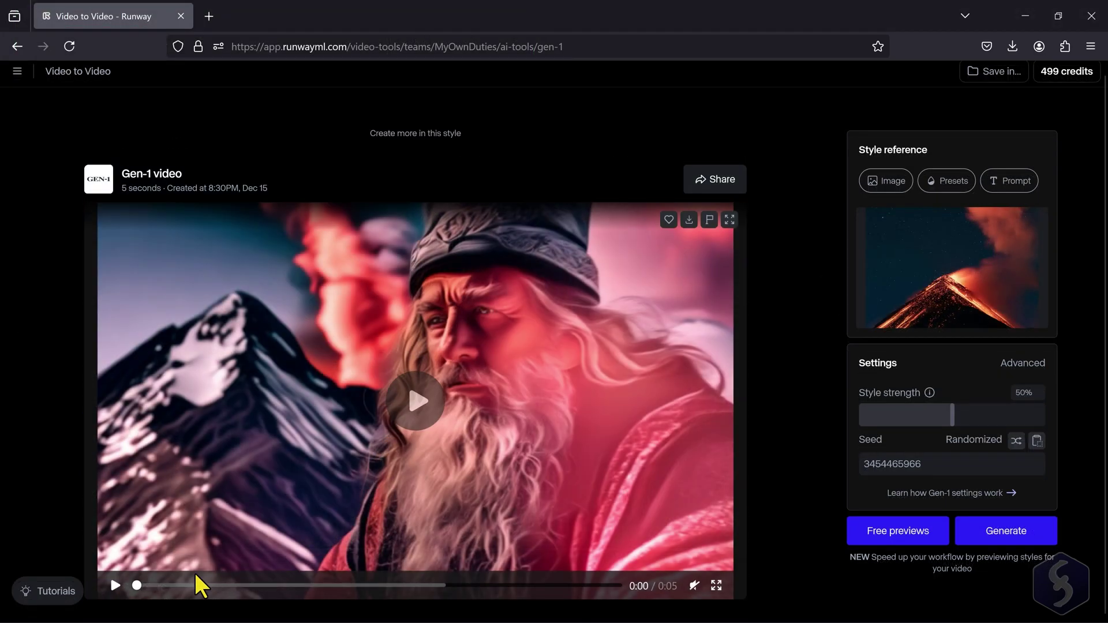
click(114, 586)
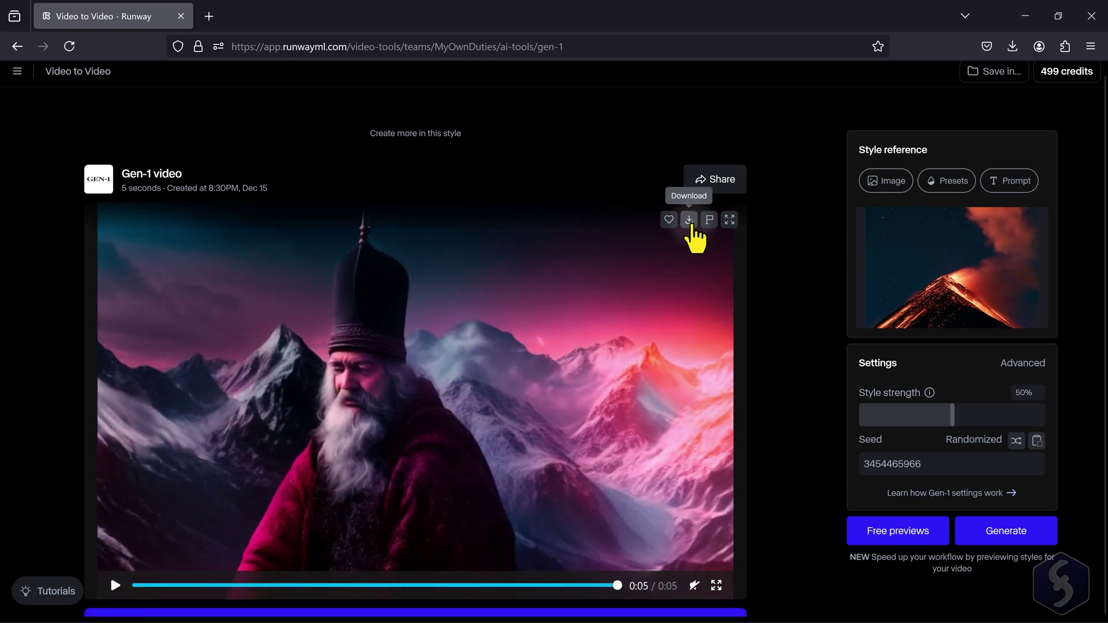
click(689, 220)
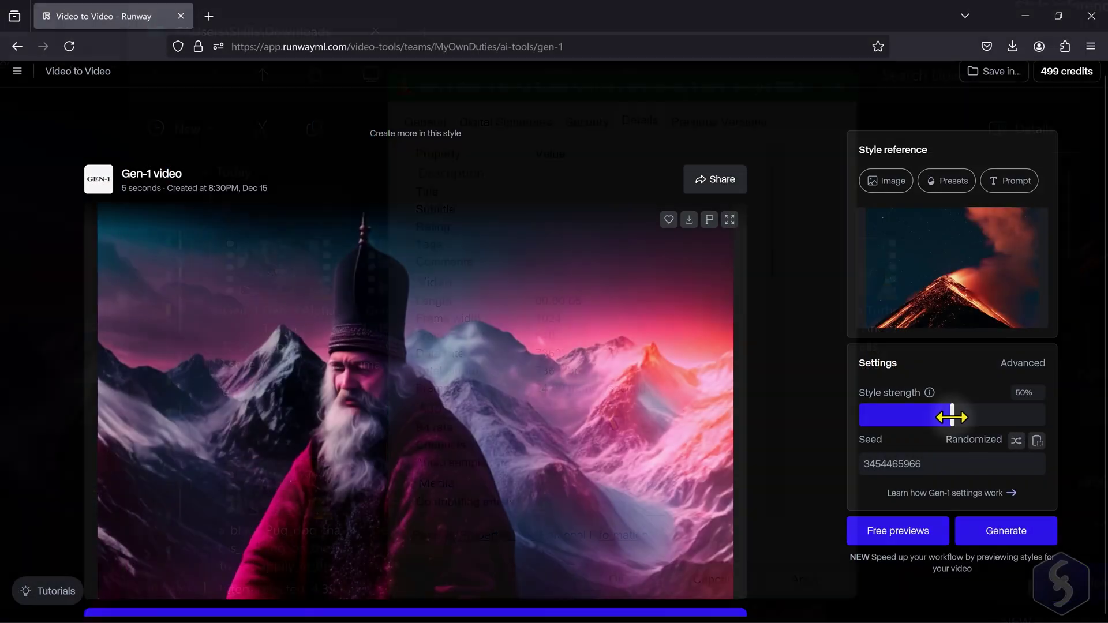
Step: Raise the Gen-1 style strength slider to 80% for the volcano-styled wizard video
drag(953, 413, 1007, 417)
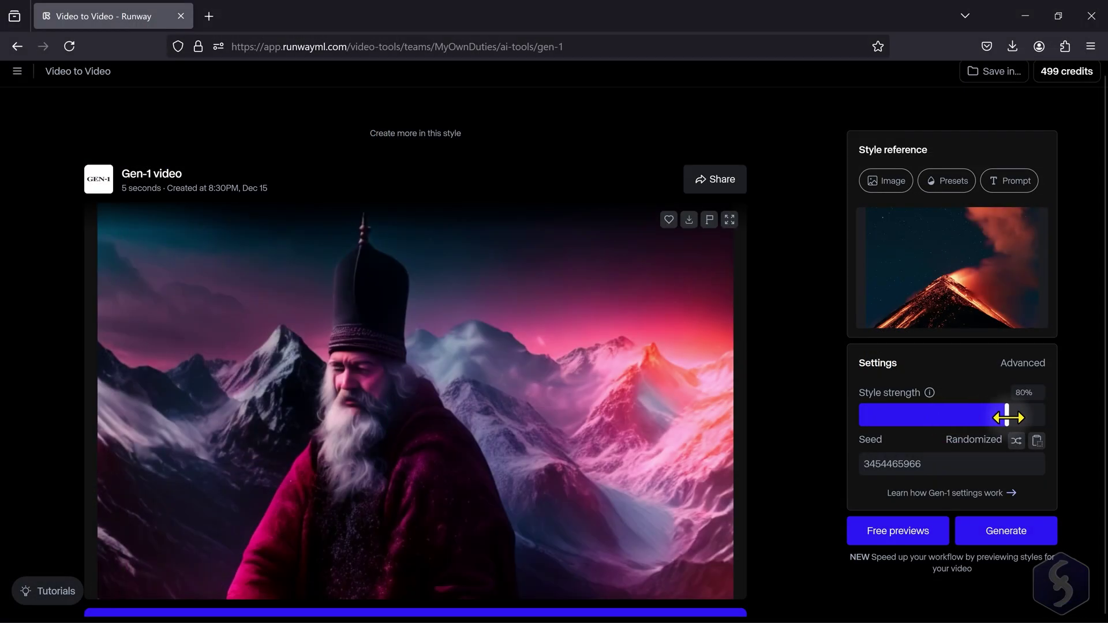
Step: Generate free previews at 80% style strength and expand the advanced Gen-1 settings to inspect them
click(906, 534)
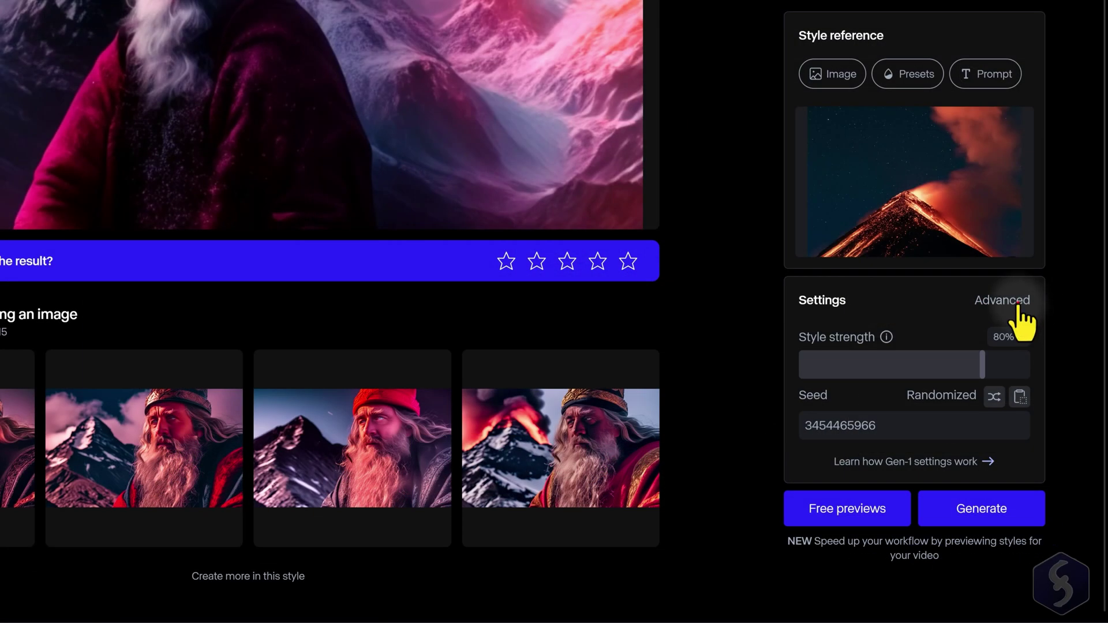
click(1018, 306)
mouse_move(964, 207)
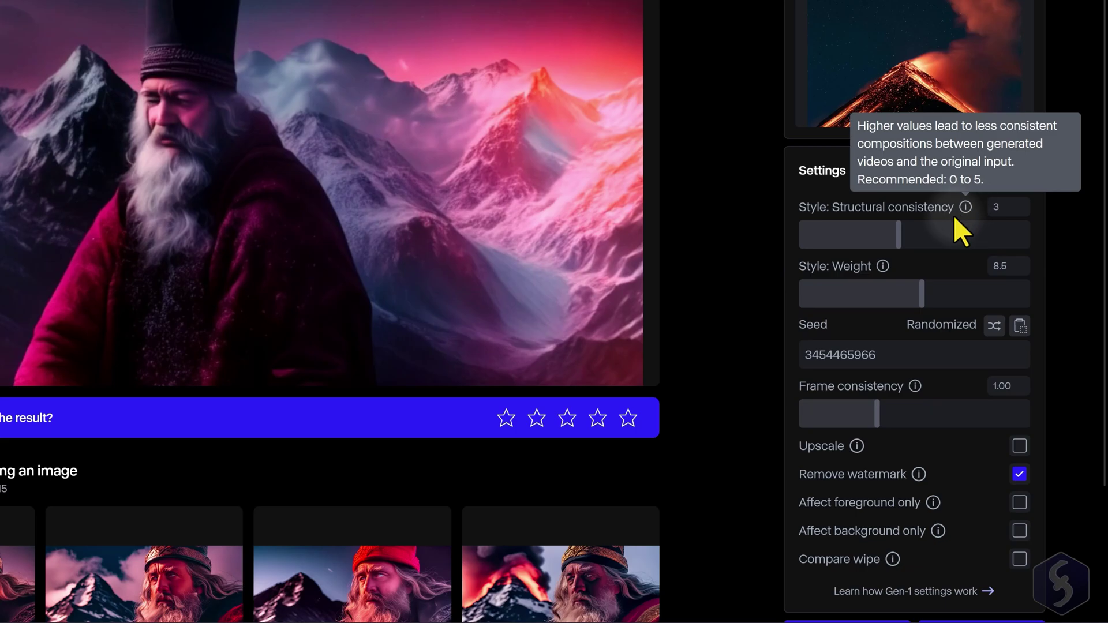
mouse_move(883, 268)
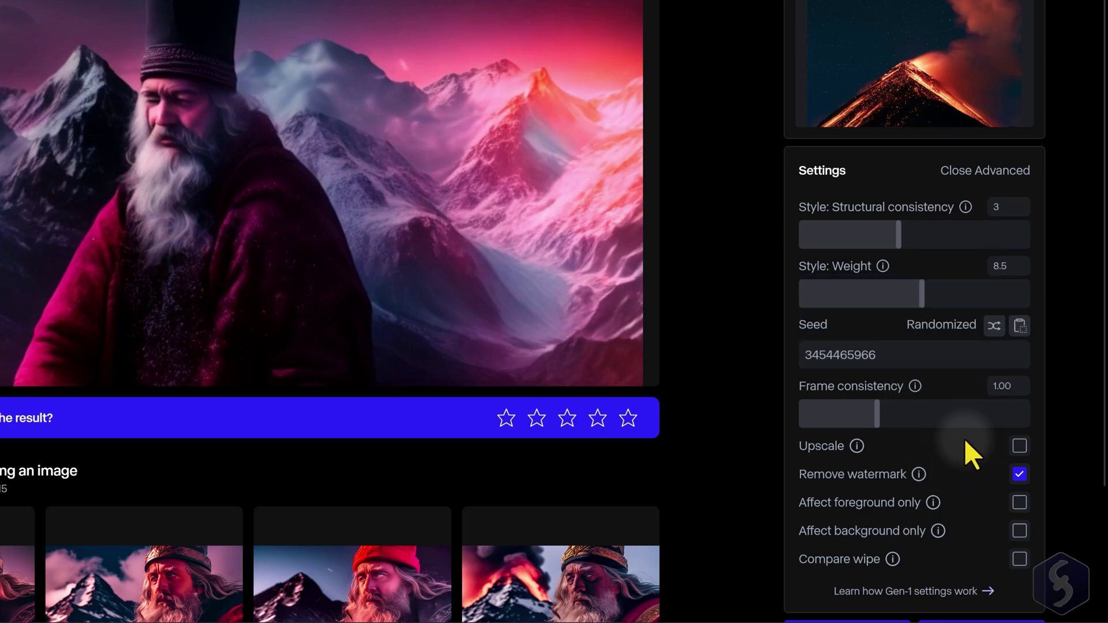
mouse_move(933, 501)
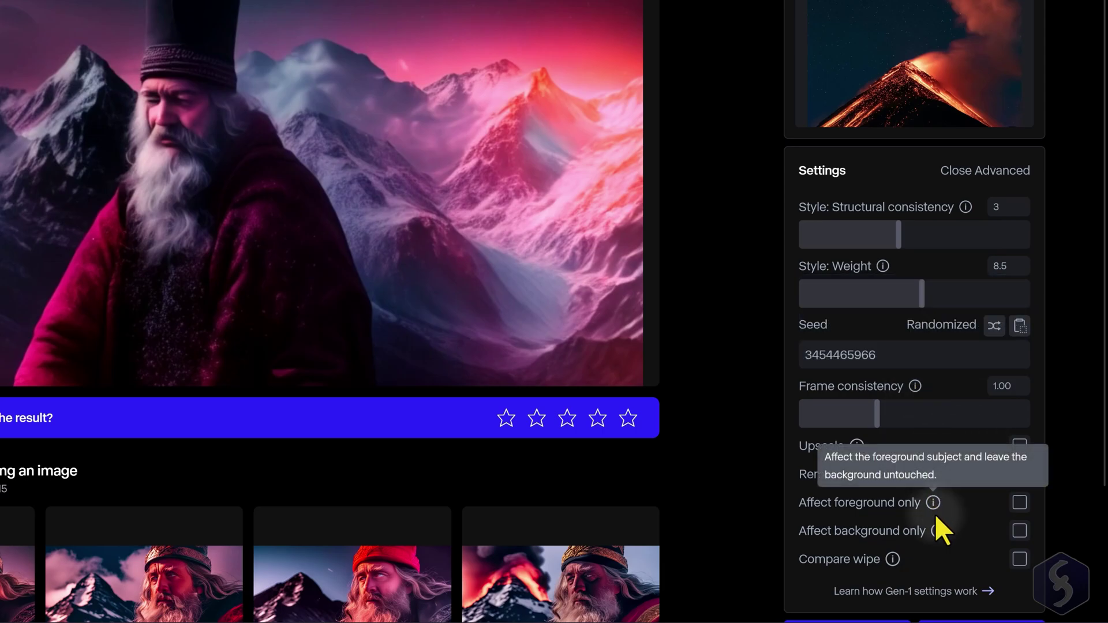
mouse_move(938, 528)
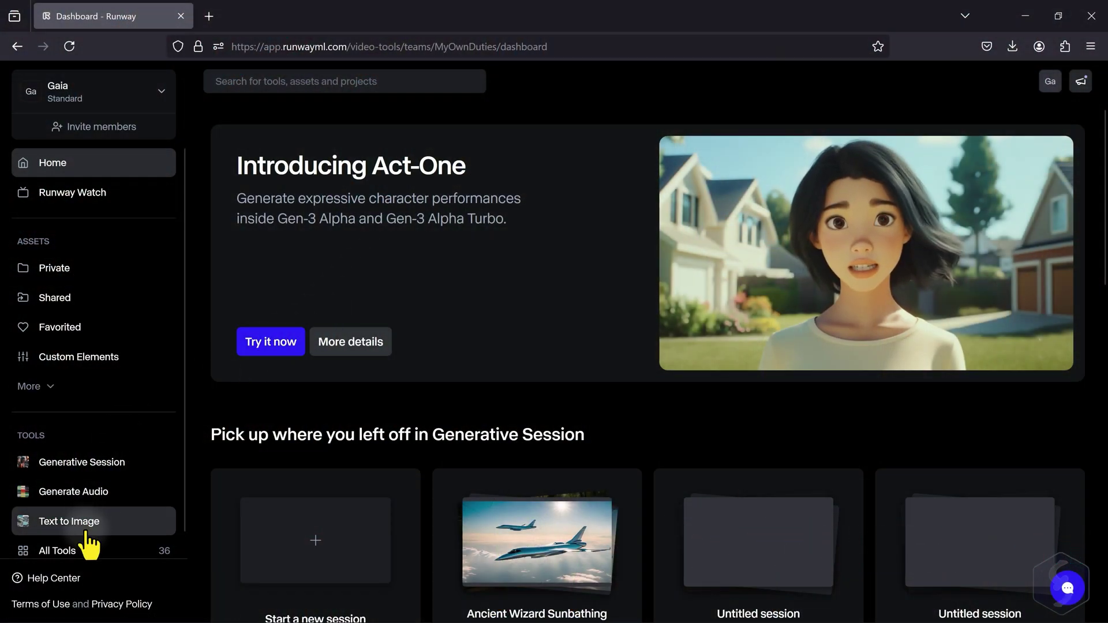
Step: Set up Text to Image with widescreen 16:9 at 720p, 3D Cartoon style and 2 outputs
click(85, 535)
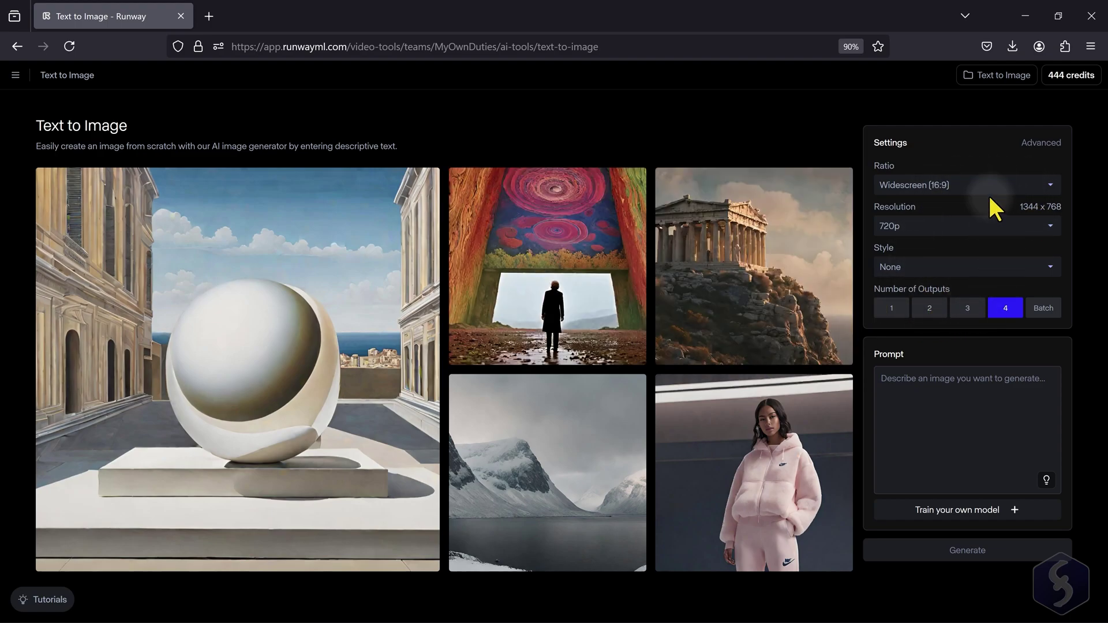
click(1000, 185)
click(981, 182)
click(981, 226)
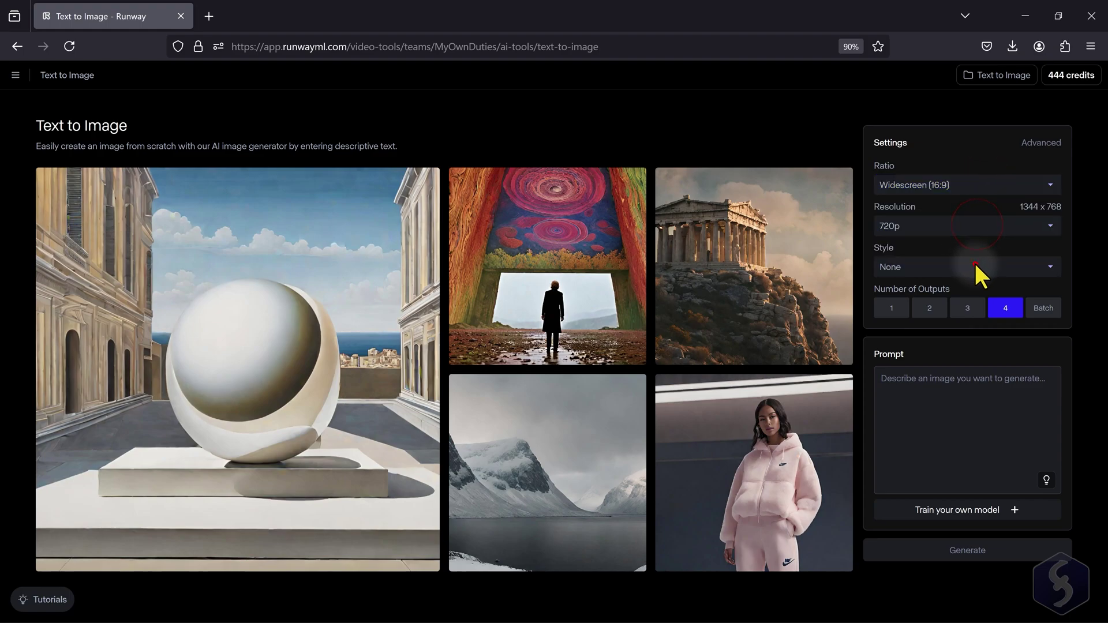
click(978, 227)
click(974, 263)
click(944, 287)
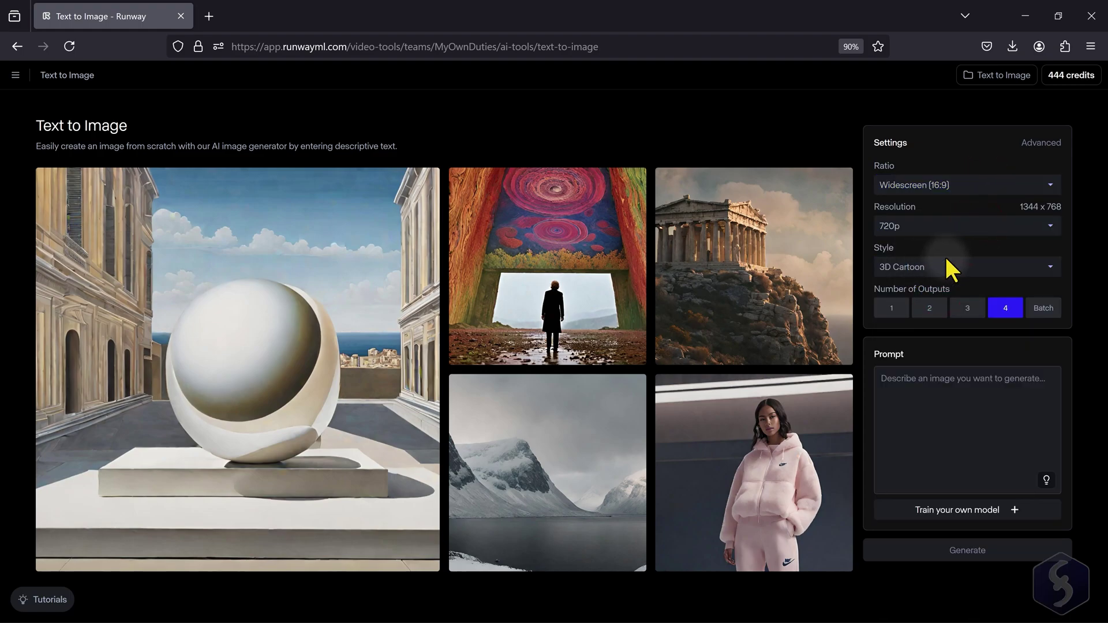
click(927, 307)
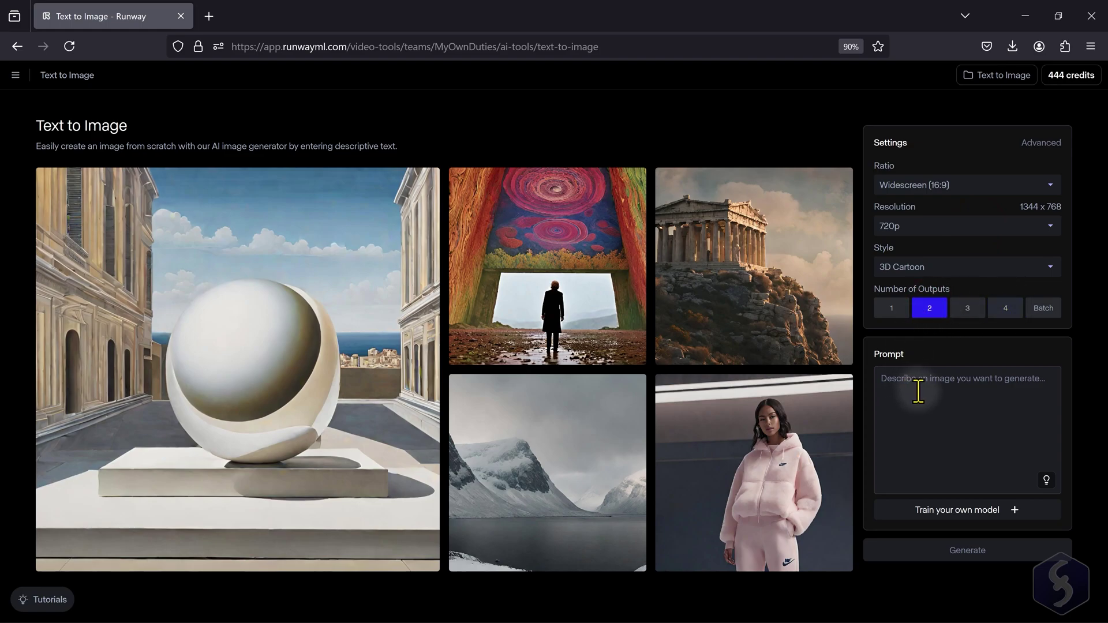
Step: Enter the 'A darling…' candy-house prompt and generate the cartoon images
text(A)
text(darling)
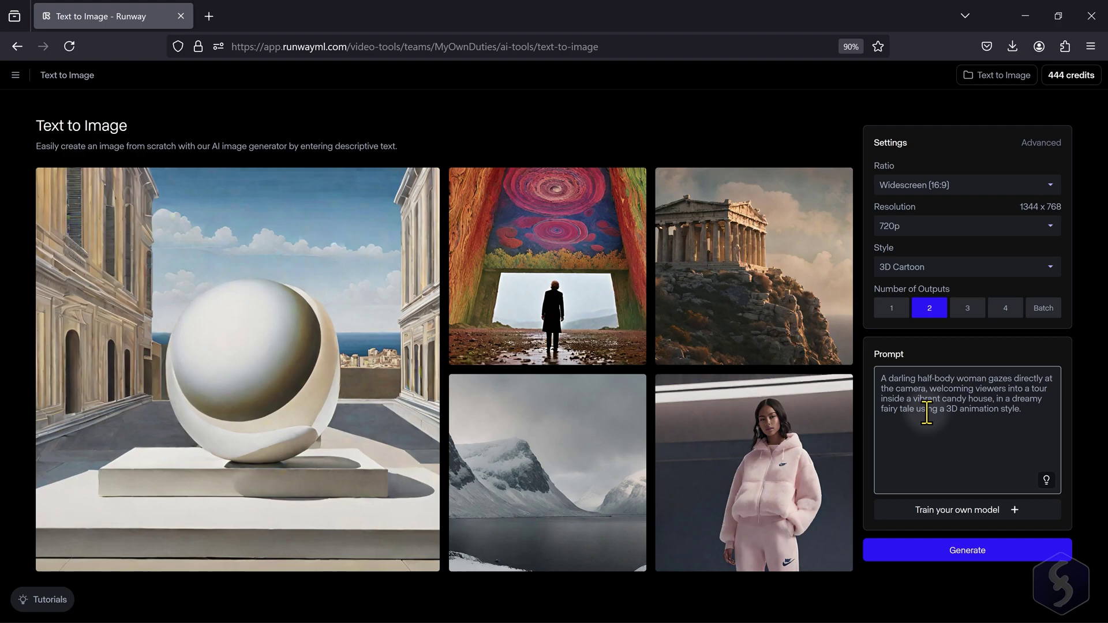
click(963, 551)
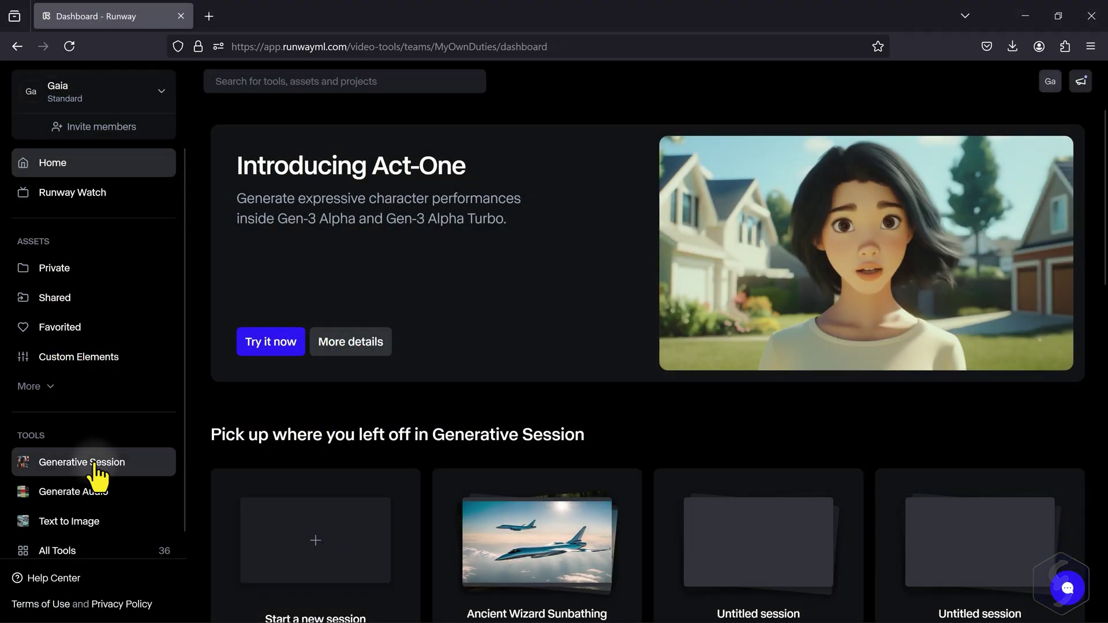
Step: Start a new generative session, widen the prompt panel and enter the 'A darling half-body woman…' tour prompt
click(97, 465)
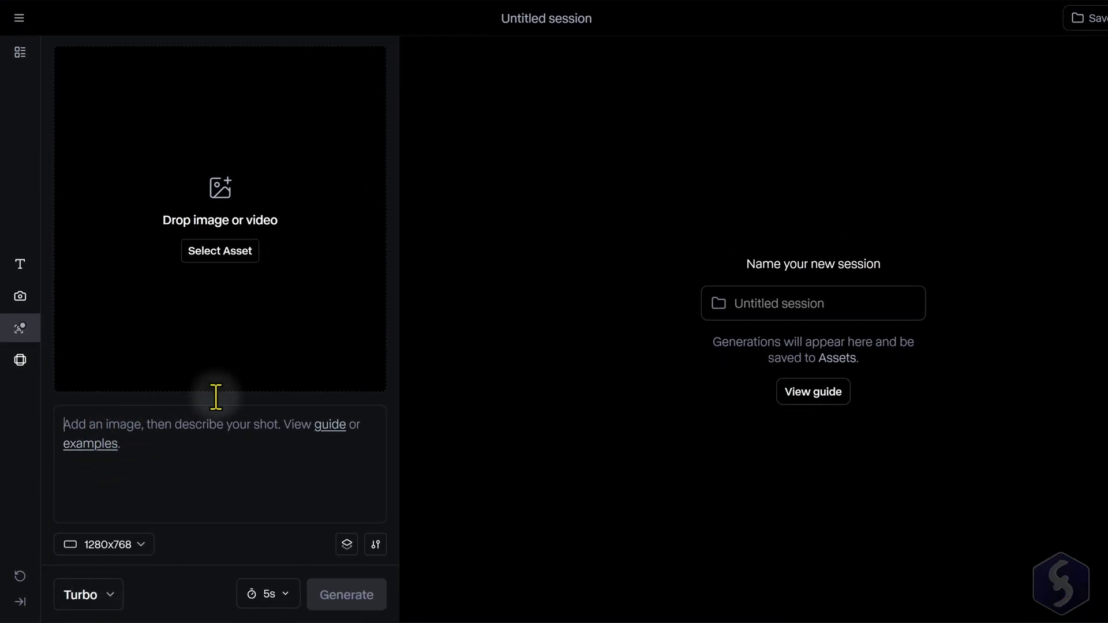
drag(371, 334, 523, 334)
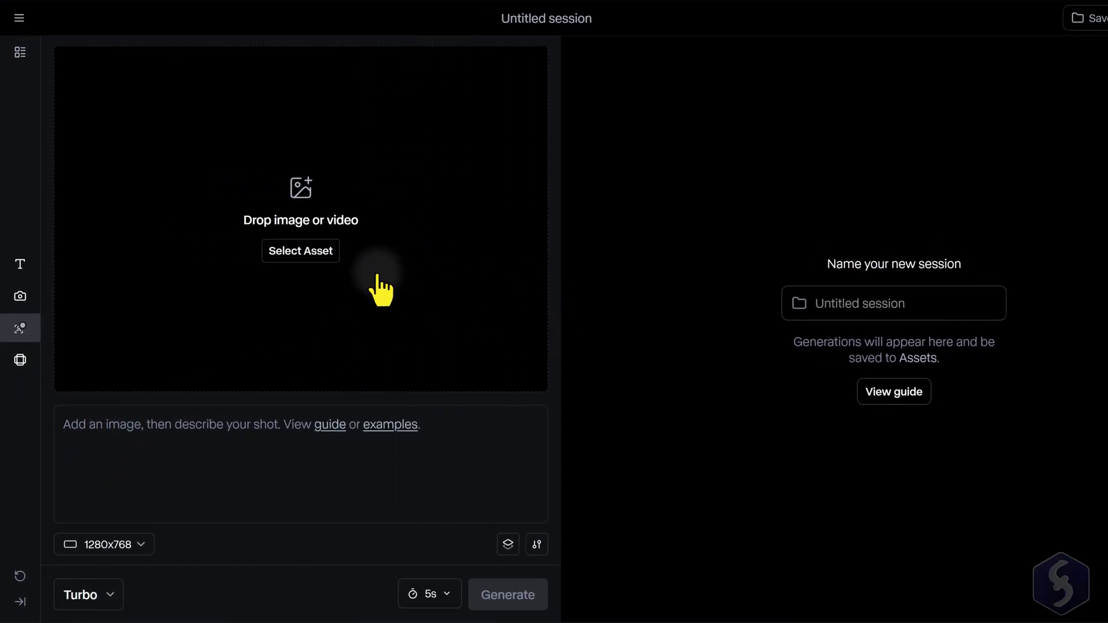
click(110, 595)
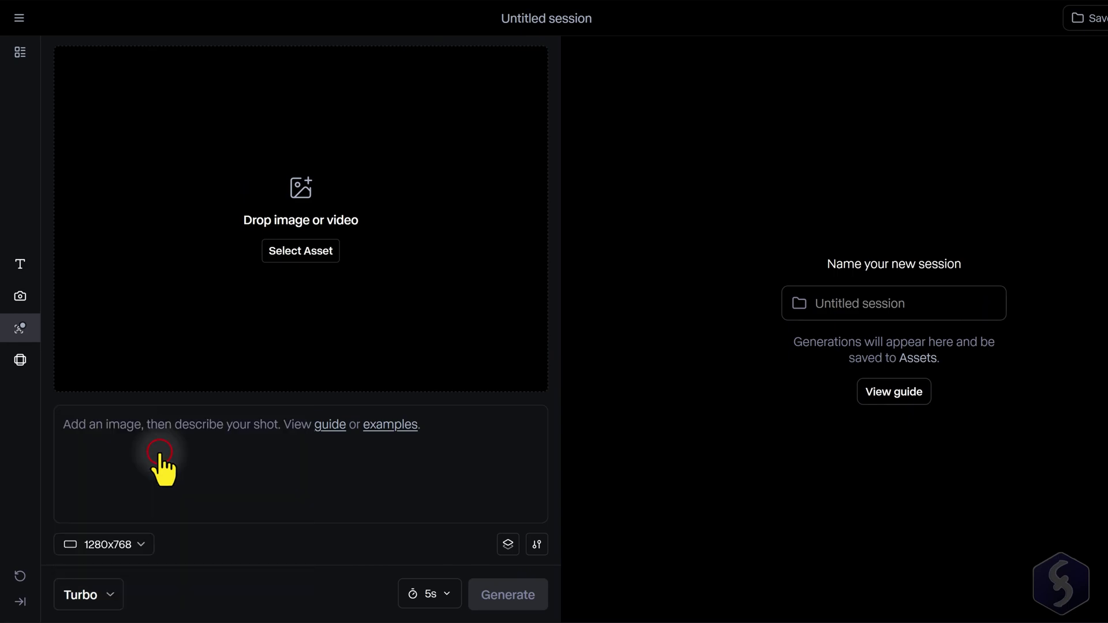
text(A darling half-b)
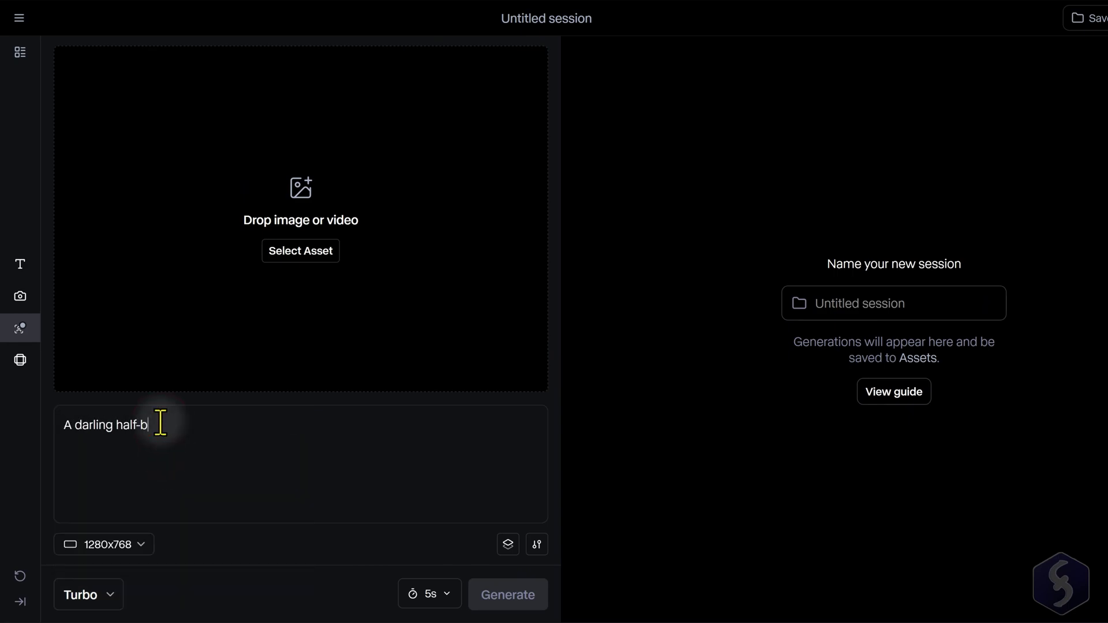
text(ody woman gazes directly at the camera, welcoming viewers into a tour inside a vibrant candy house, in a dreamy fairy tale using a 3D animation style.)
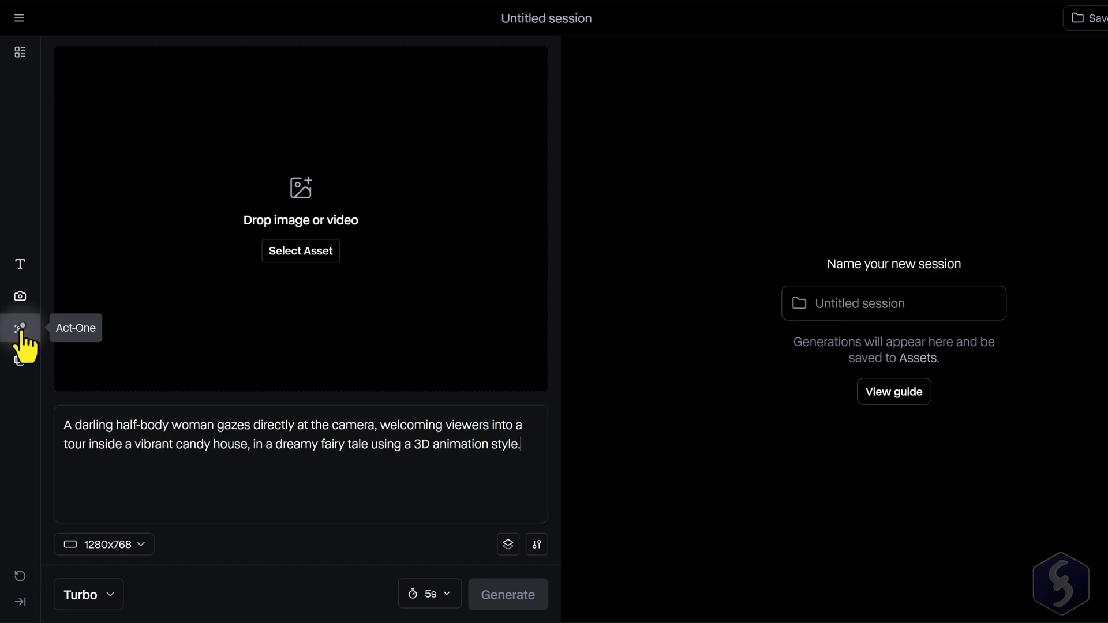
Step: Switch to Act-One and set the candy-house girl image from assets as the character reference
click(22, 331)
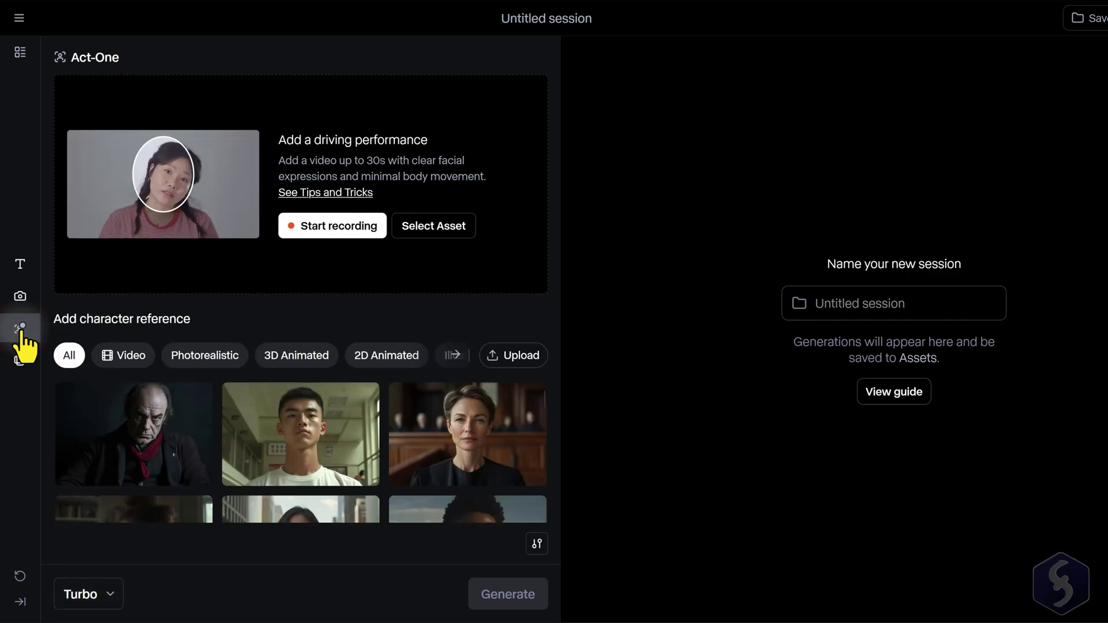
click(519, 356)
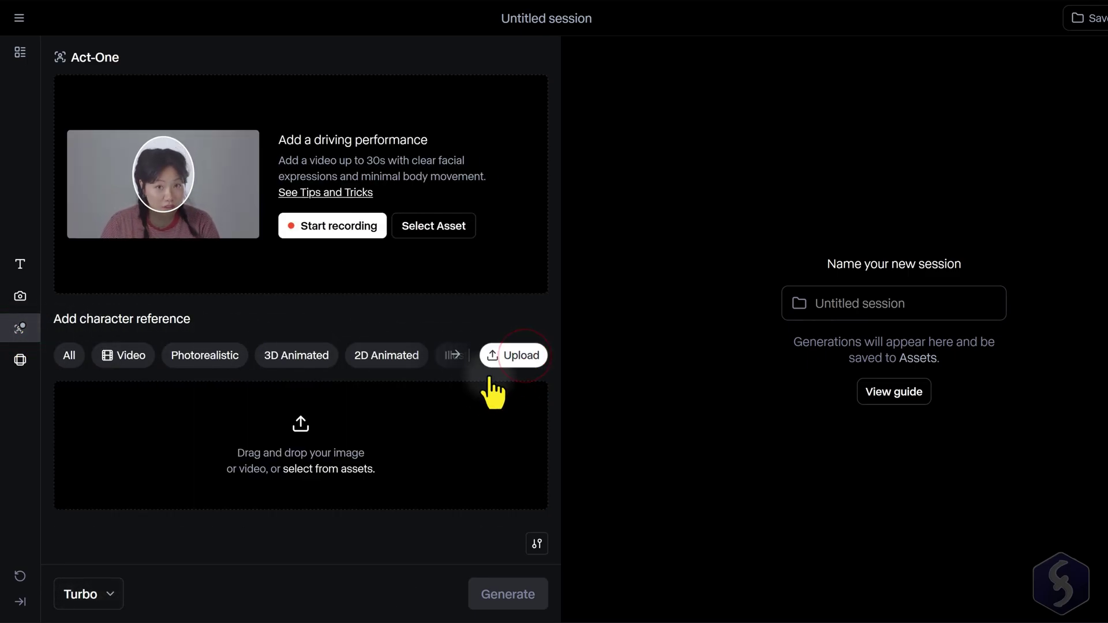
click(312, 470)
click(225, 254)
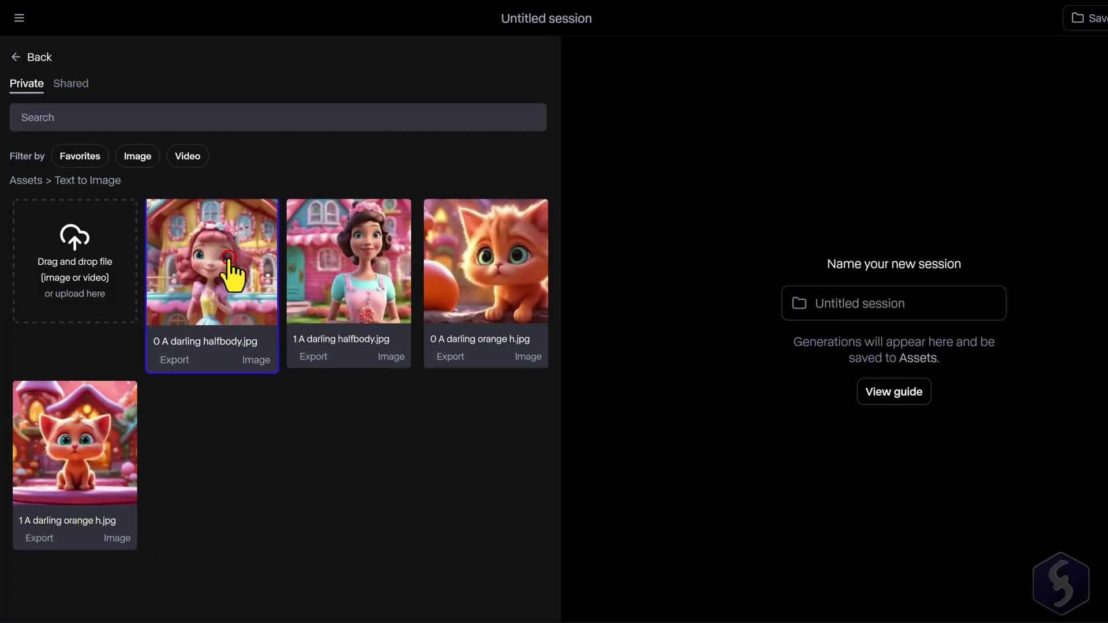
click(228, 258)
click(524, 594)
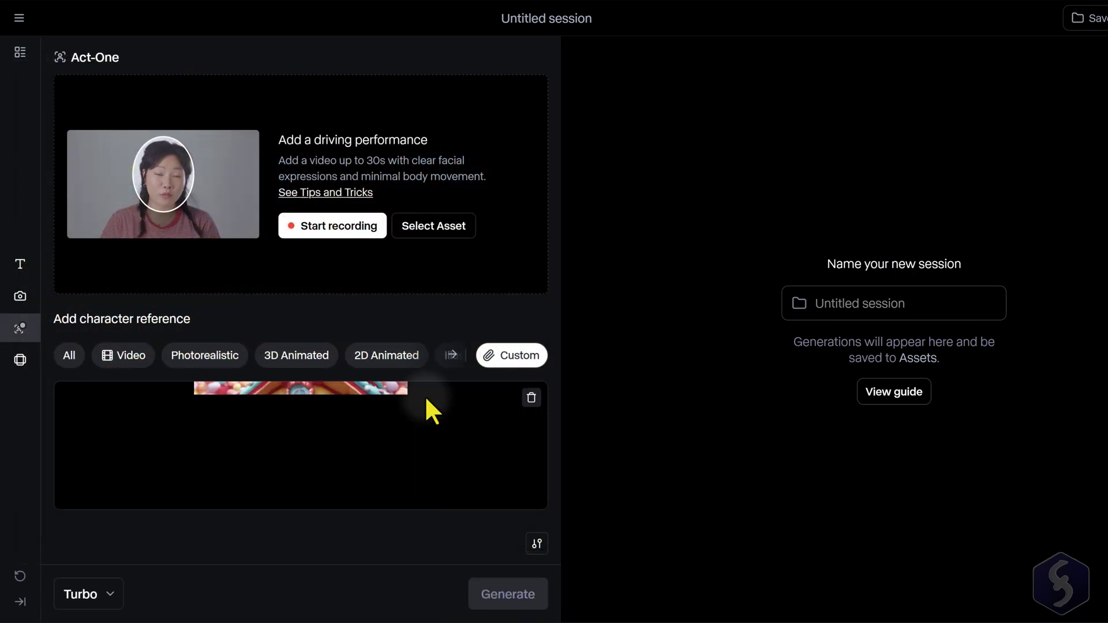
Step: Pick the man's driving performance video, generate the Act-One clip and play it
click(436, 227)
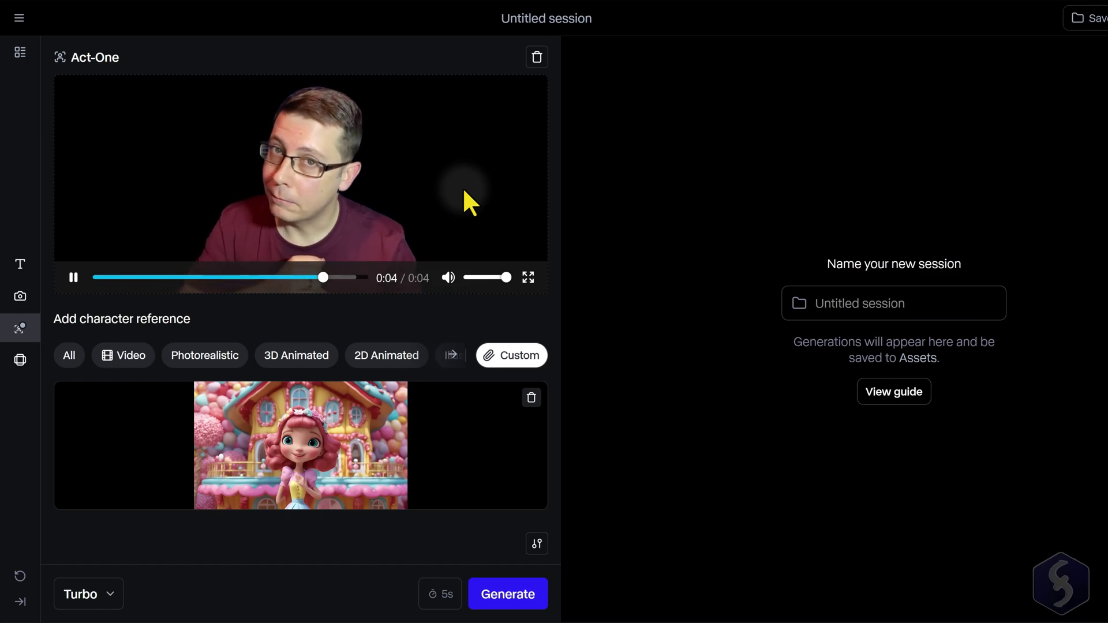
click(517, 597)
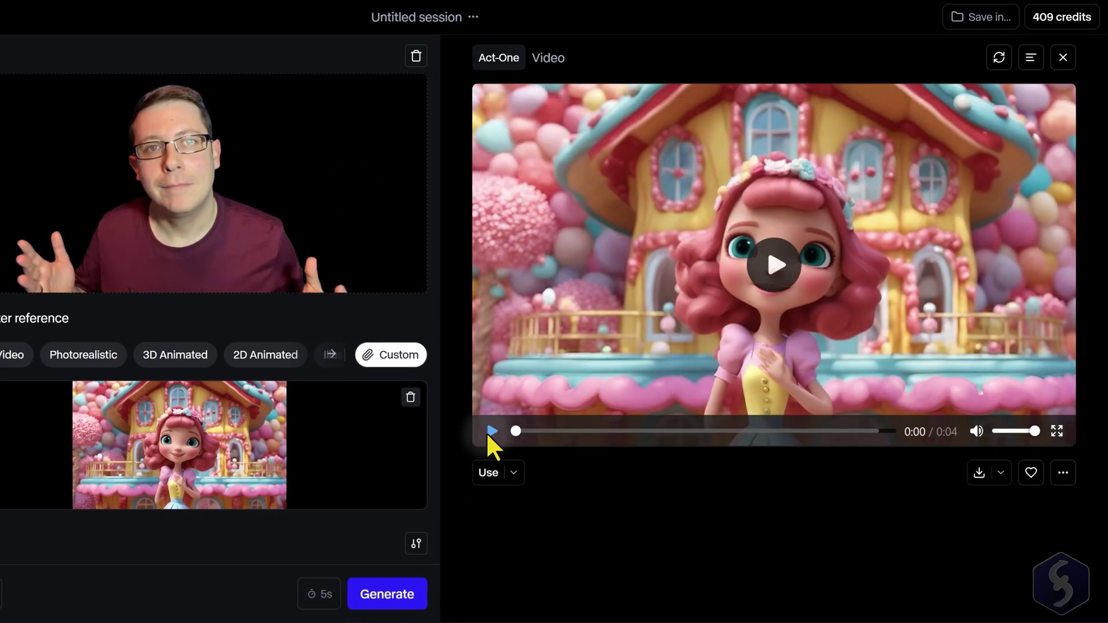
click(489, 433)
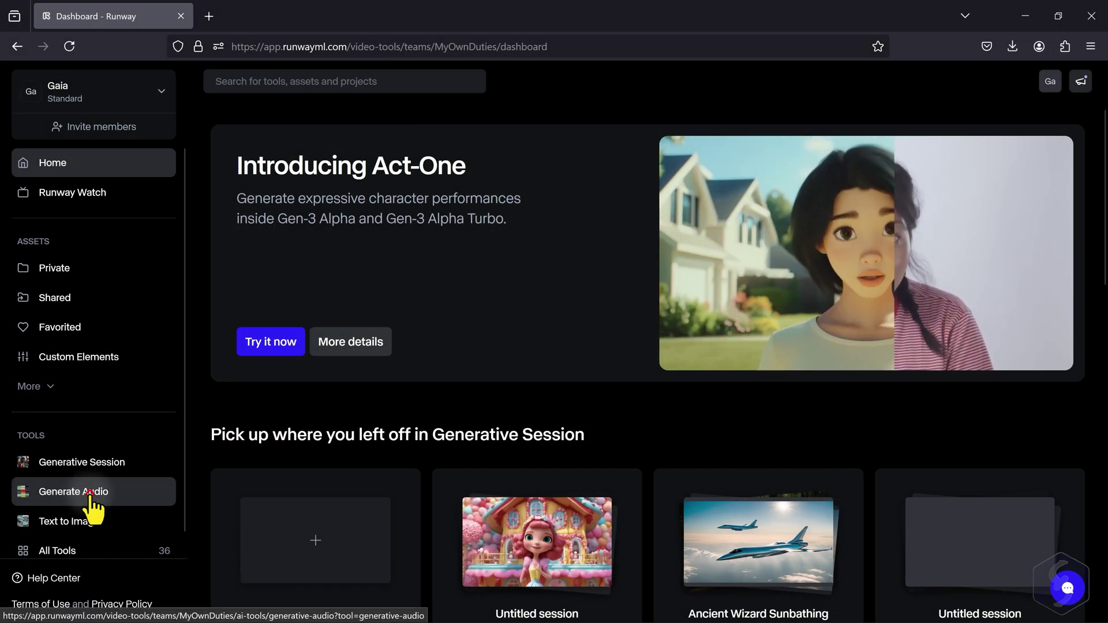
Step: Open Generate Audio in Lip Sync Video mode with the bearded wizard image as the character
click(89, 503)
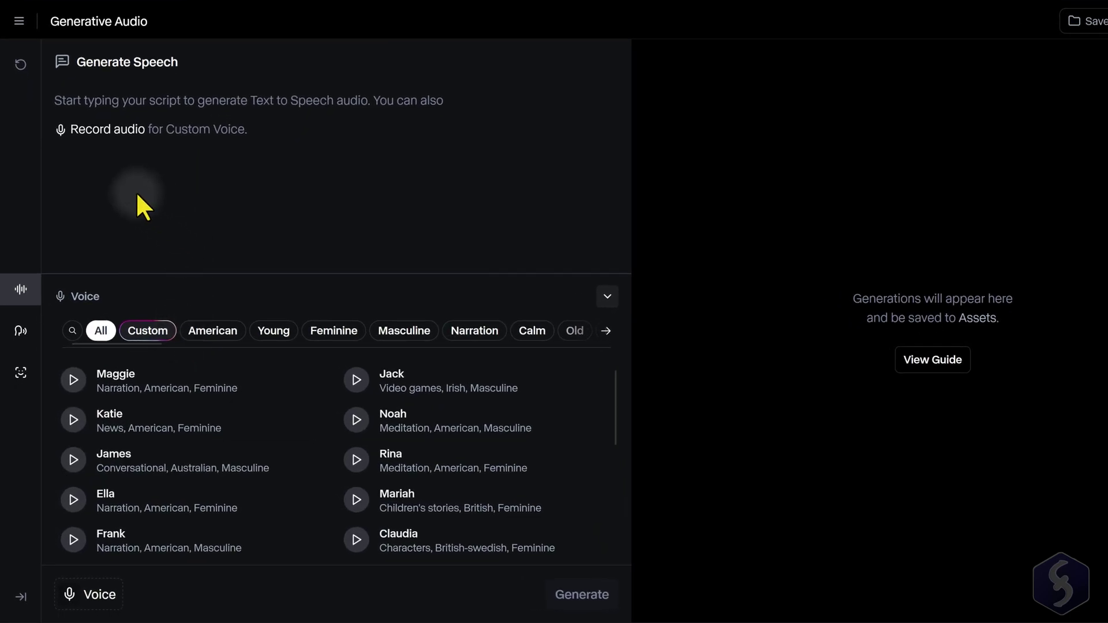
click(19, 374)
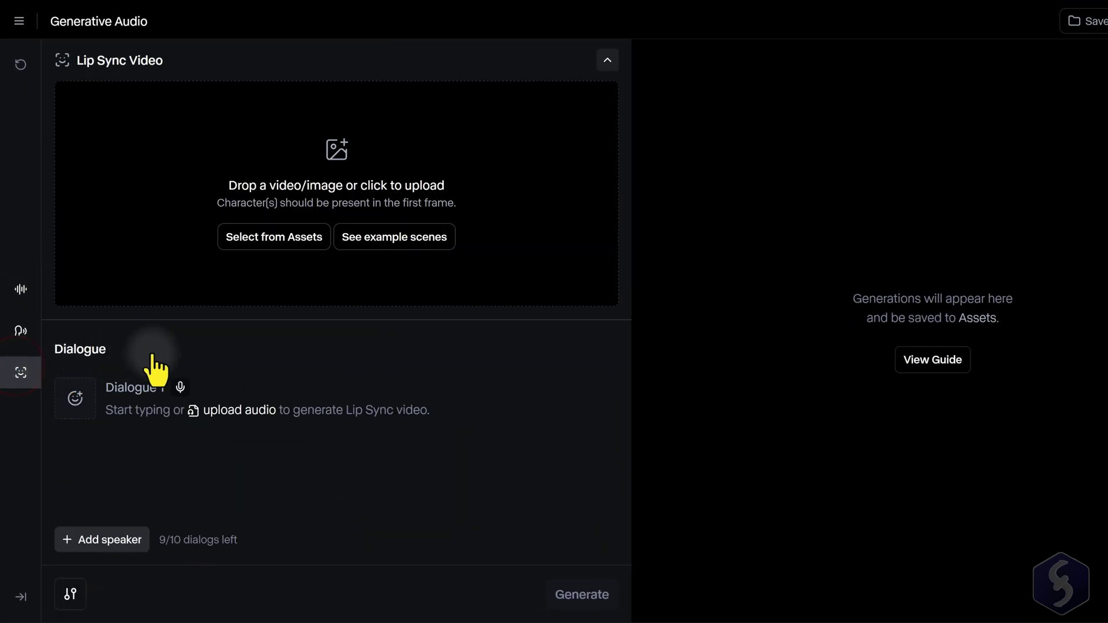
click(286, 242)
click(283, 247)
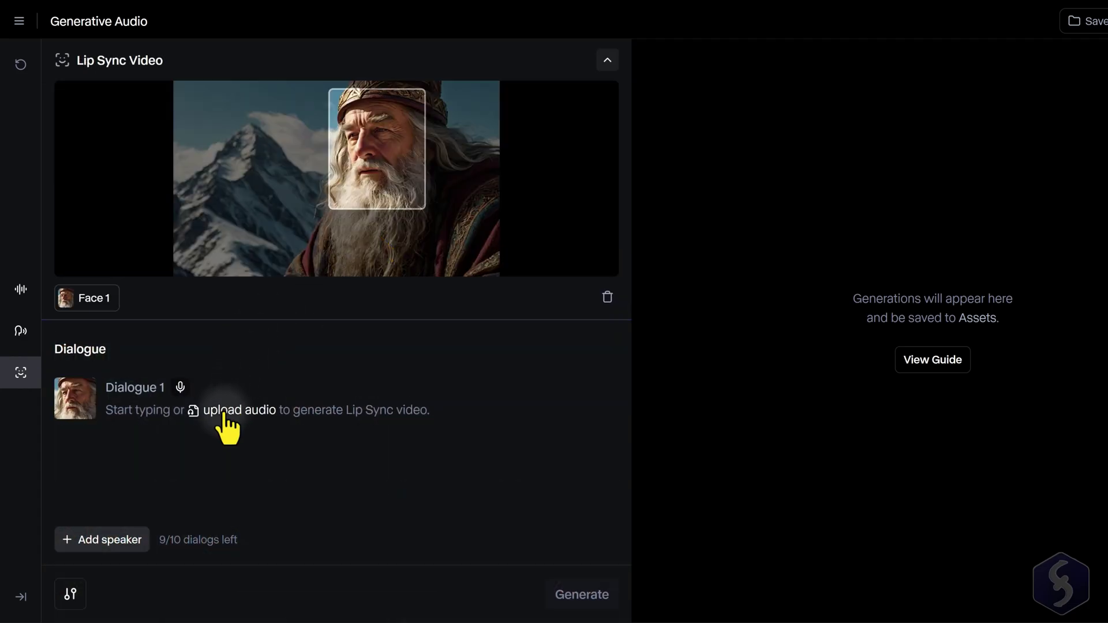
Step: Give Dialogue 1 the line 'My journey may still take a lot of time...' in Noah's voice and generate
click(123, 412)
text(My journey)
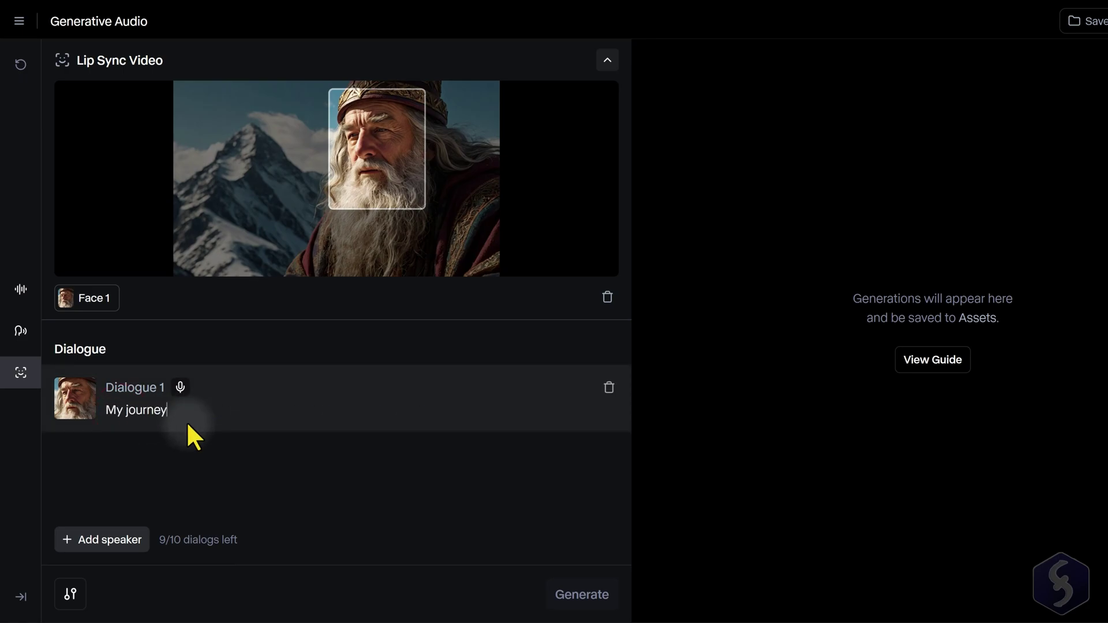
text( may still take a lot of time...)
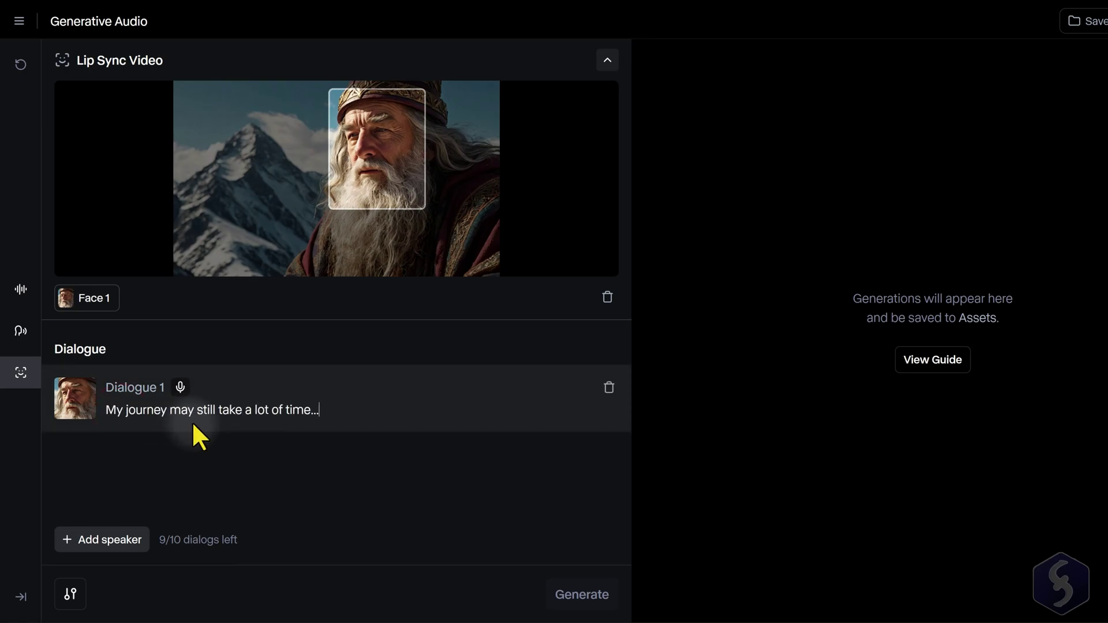
click(180, 386)
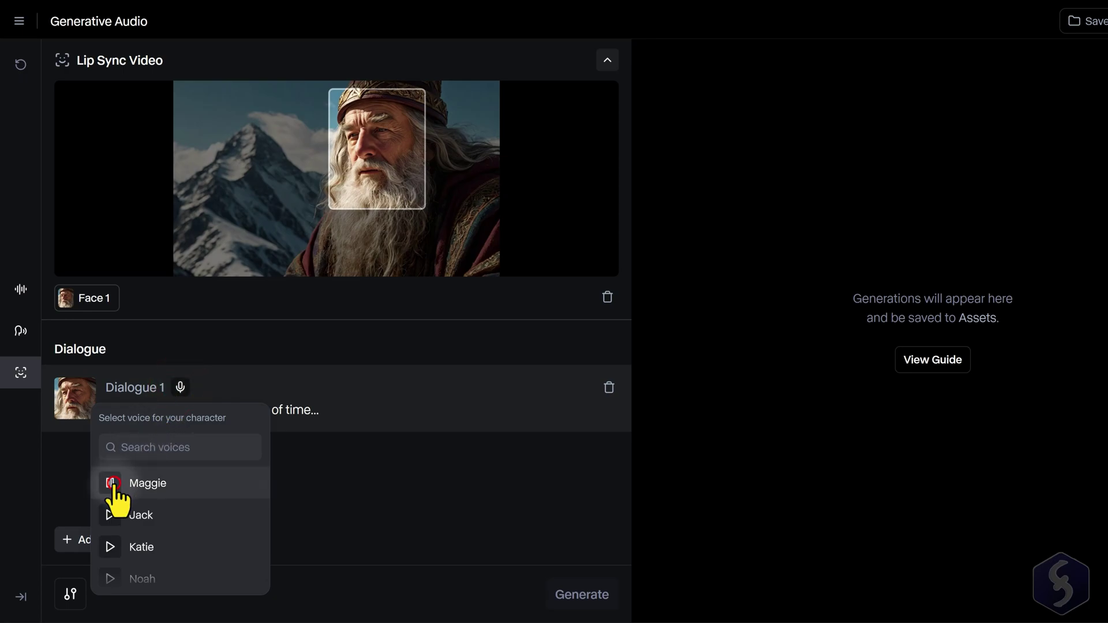
scroll(114, 490, down, 3)
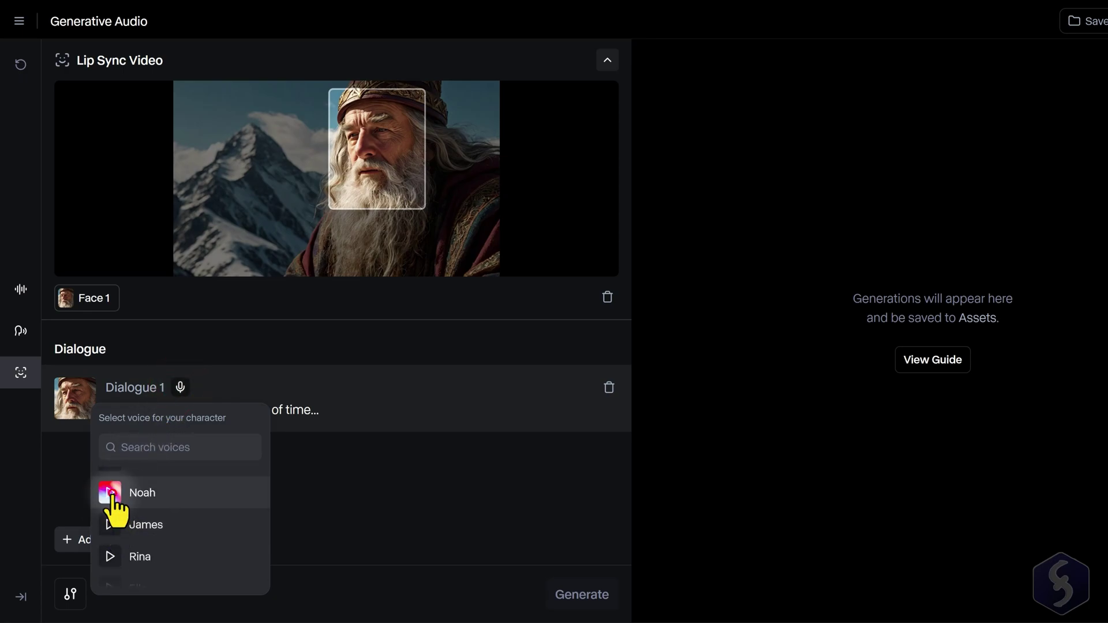
click(167, 494)
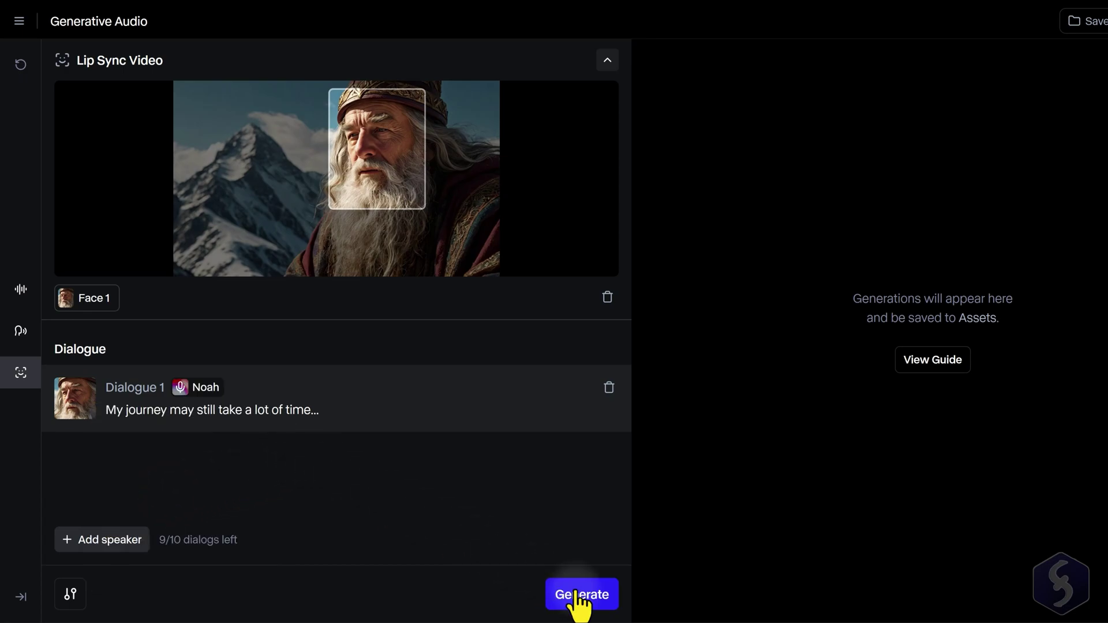
click(593, 597)
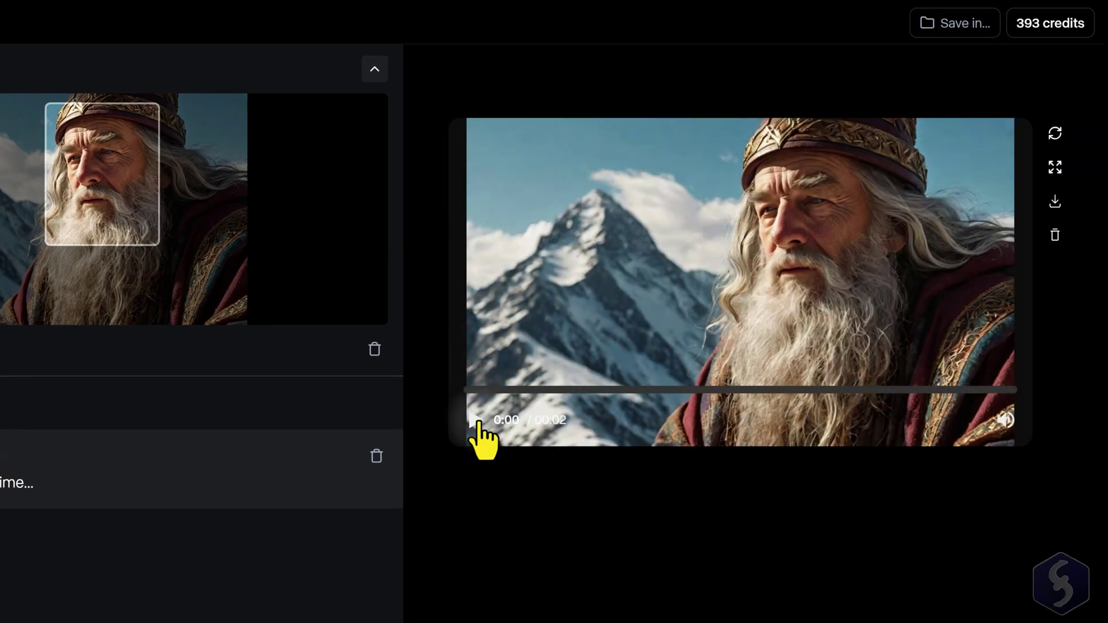
Step: Play the lip-synced video, then open Infinite Image from the Image tools list
click(476, 421)
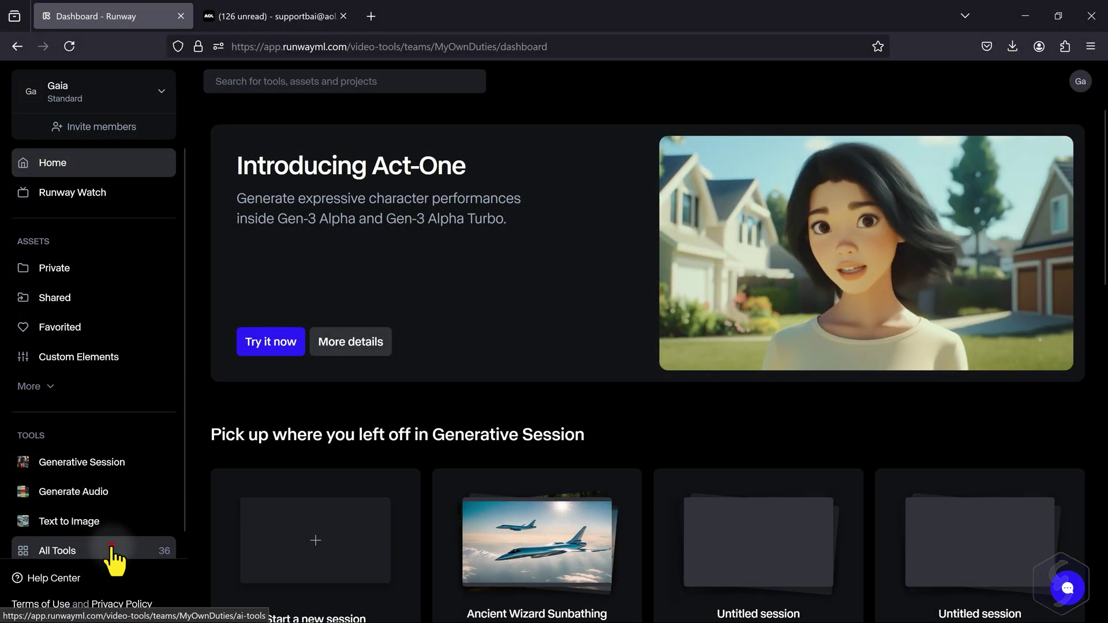
click(113, 550)
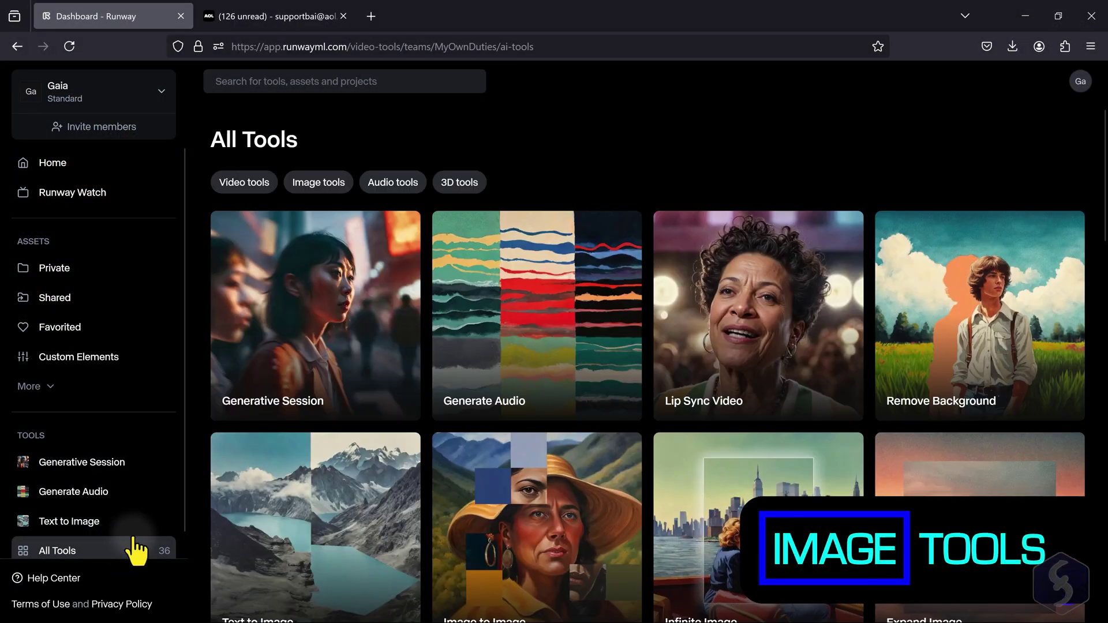
click(314, 189)
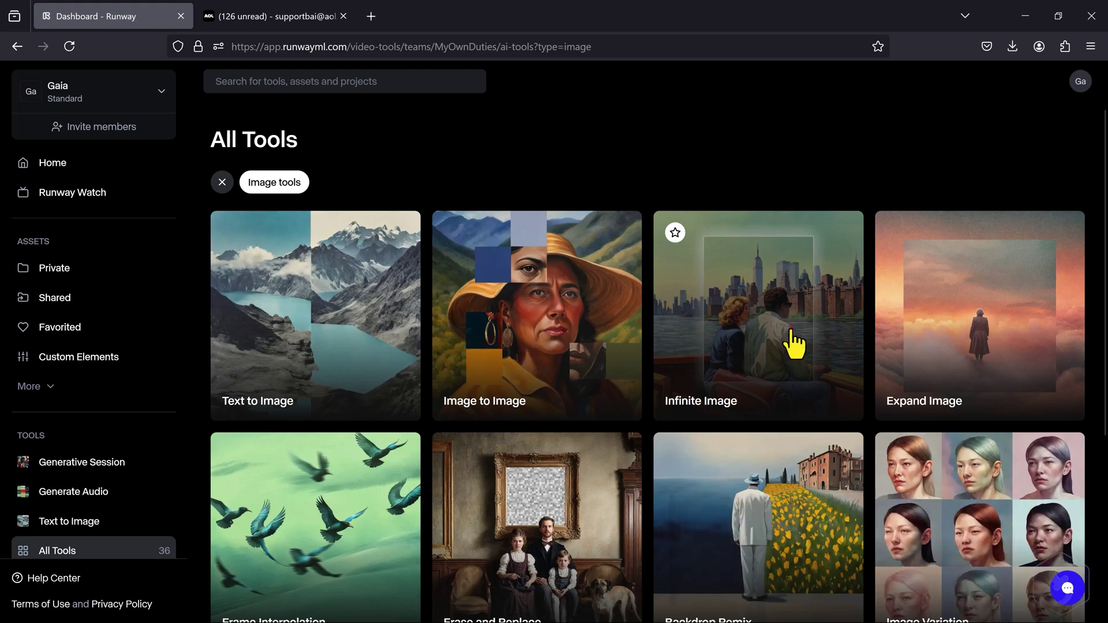
click(795, 342)
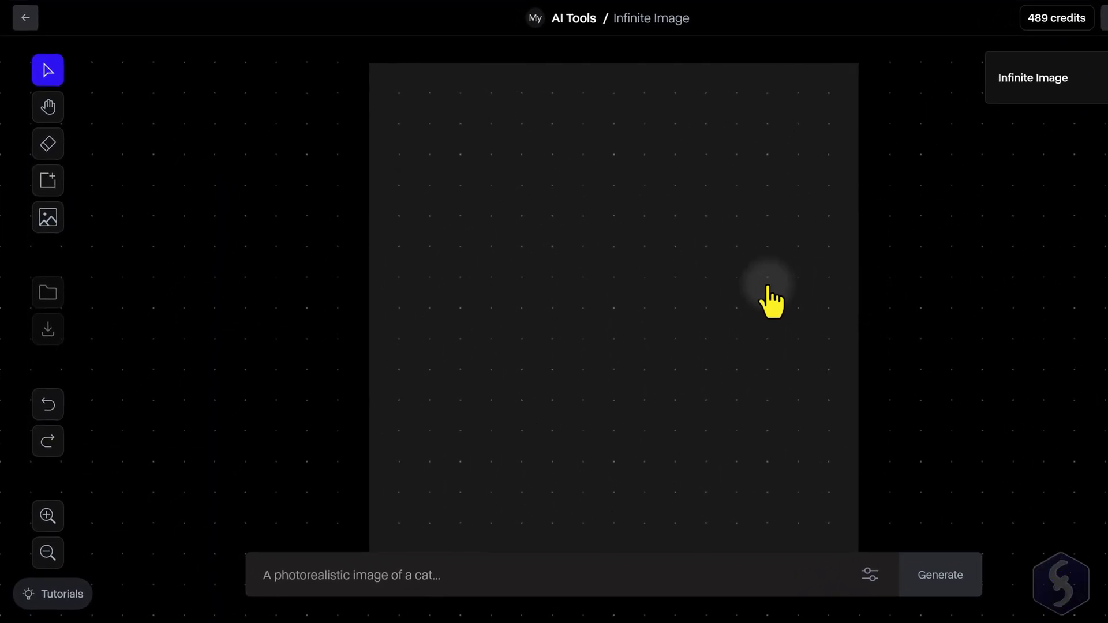
Step: Upload the anime pagoda JPG from the computer onto the Infinite Image canvas
click(48, 220)
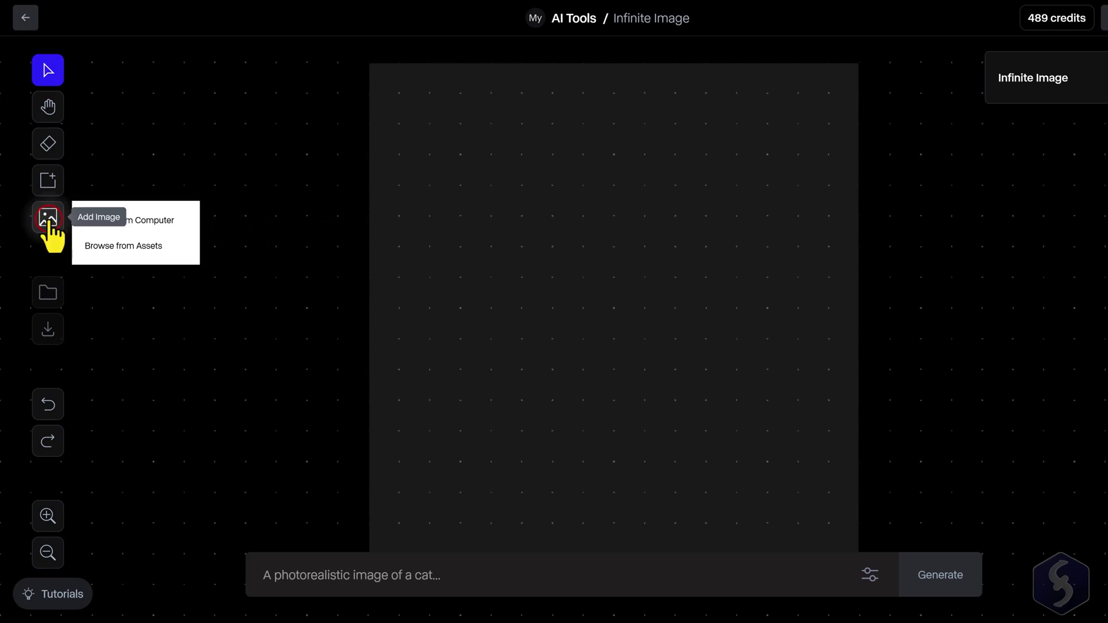
click(136, 220)
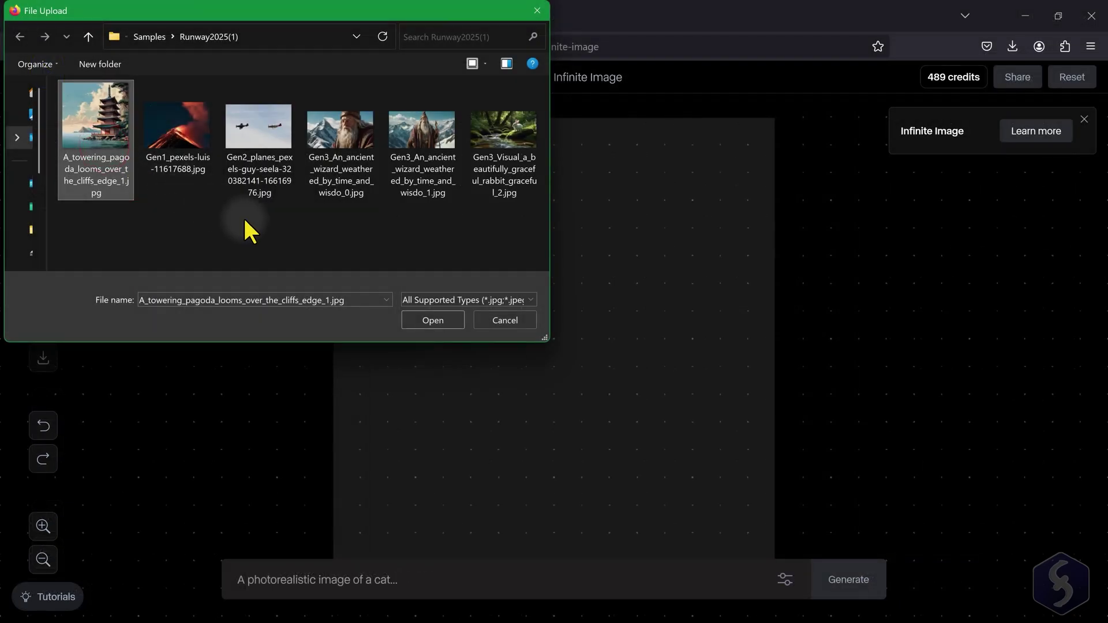
click(444, 321)
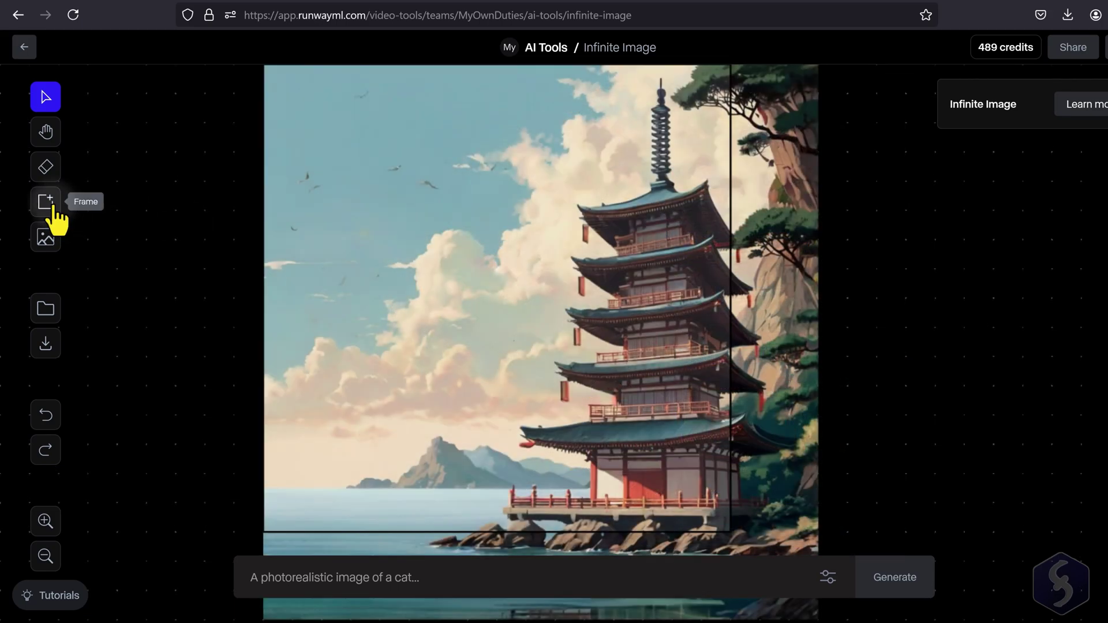
Step: Place an extension frame and generate it with the prompt 'pagoda, full of trees and vegetation, with a Japanese anime style.'
click(54, 208)
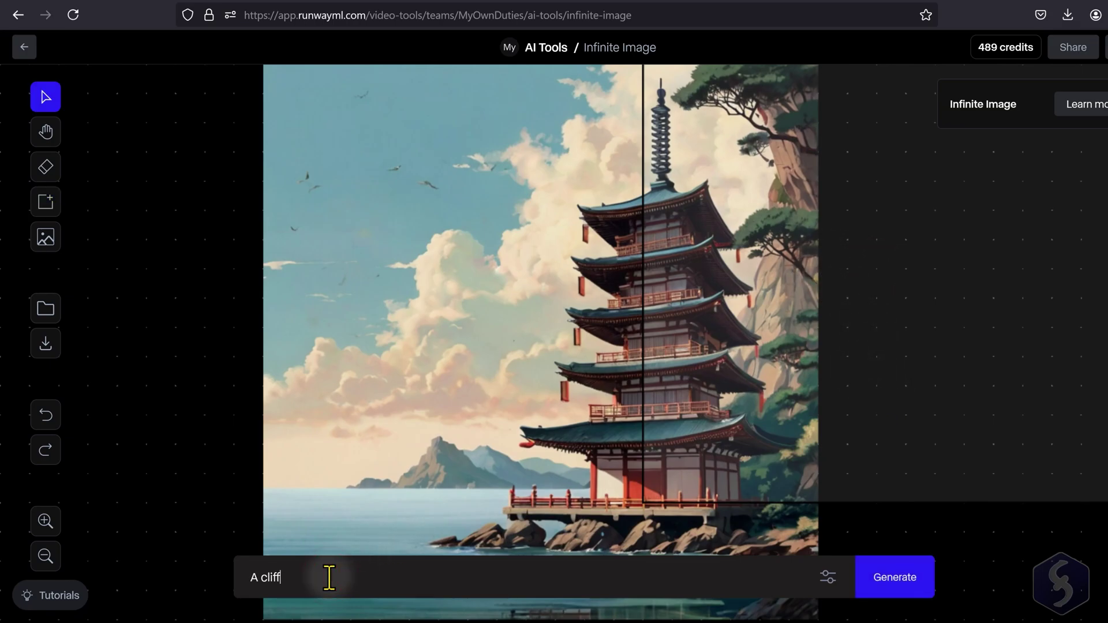
text(pagoda, full of trees and vegetation, with a Japanese anime style.)
click(828, 577)
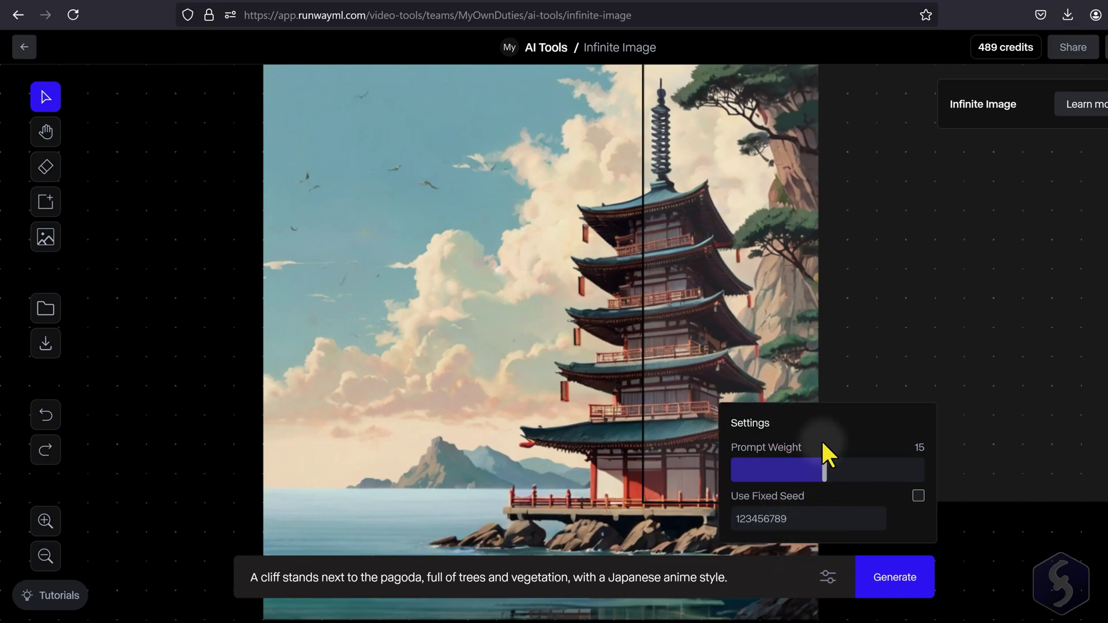
click(791, 569)
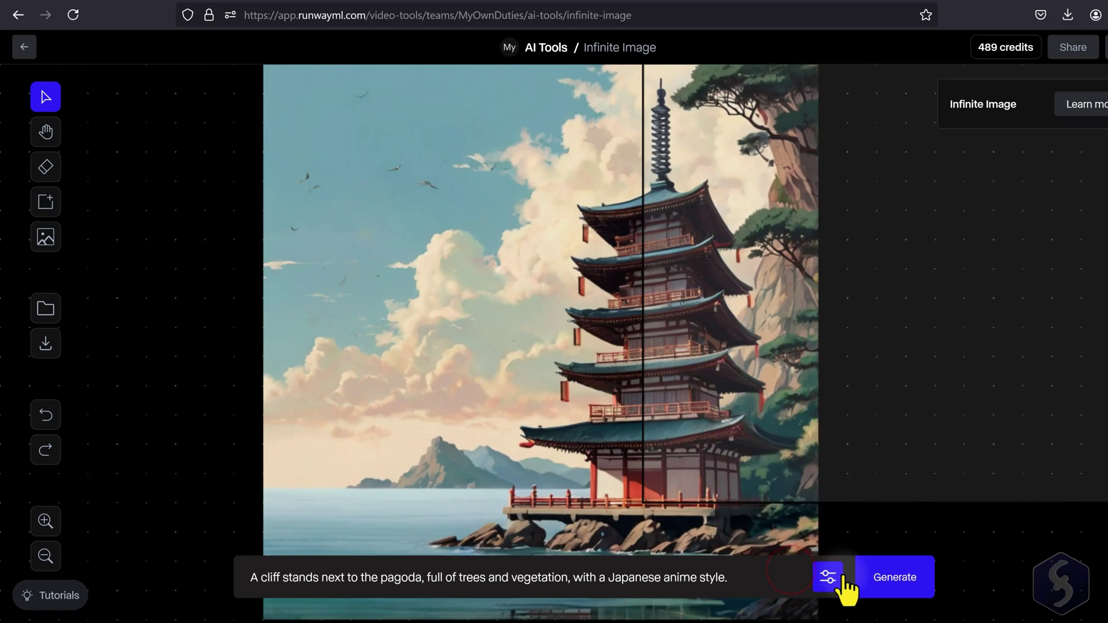
click(894, 580)
click(894, 580)
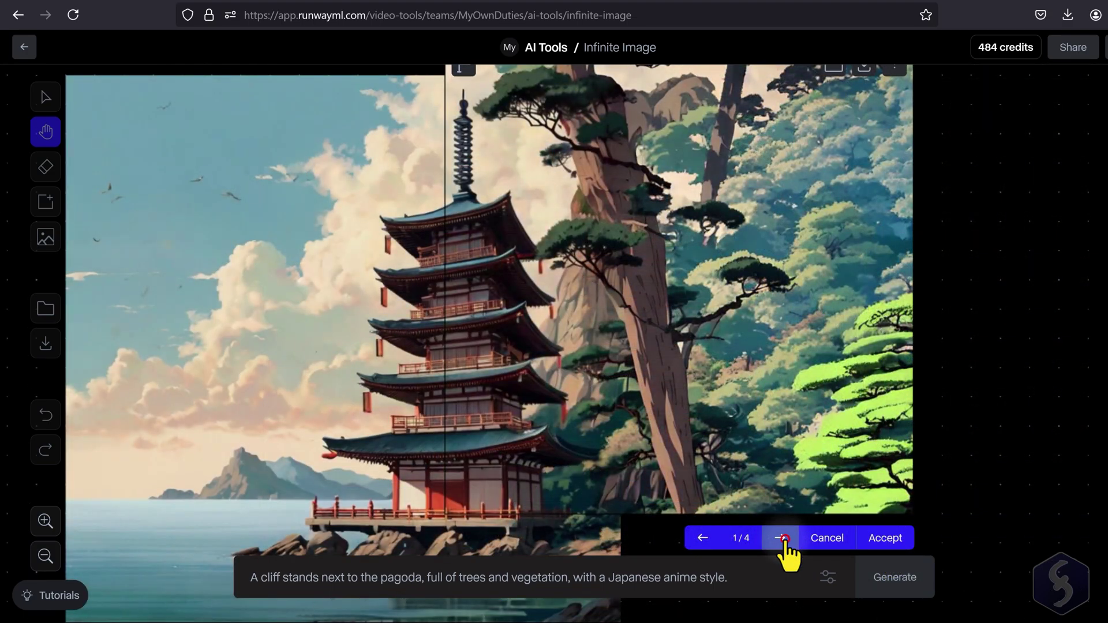
Step: Browse the four variations and accept the green-pine cliff variation 2/4
click(784, 540)
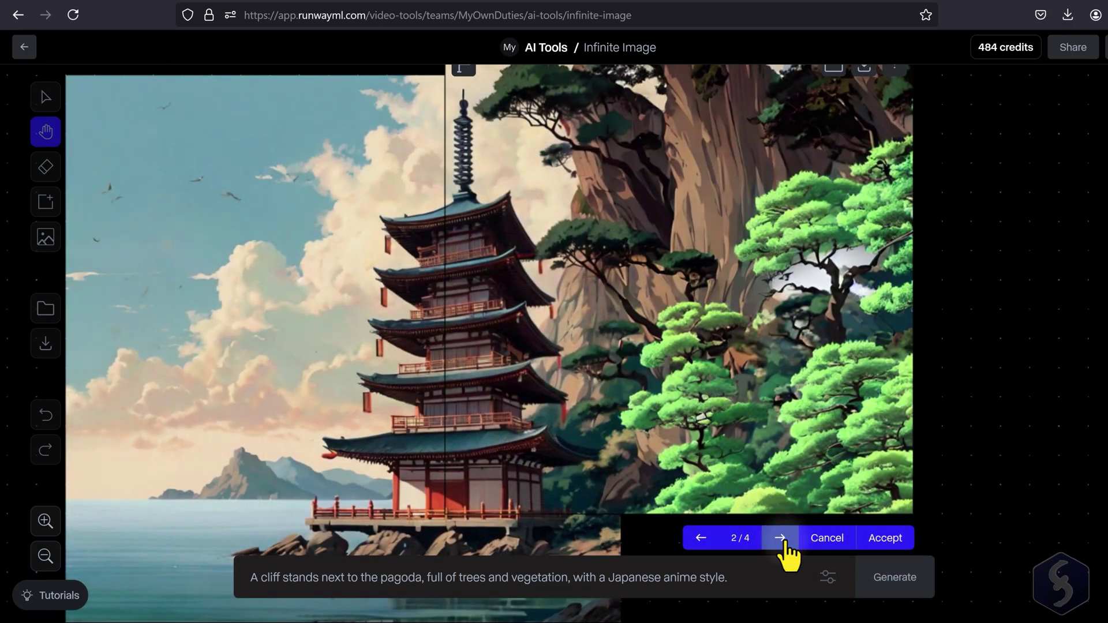
click(783, 540)
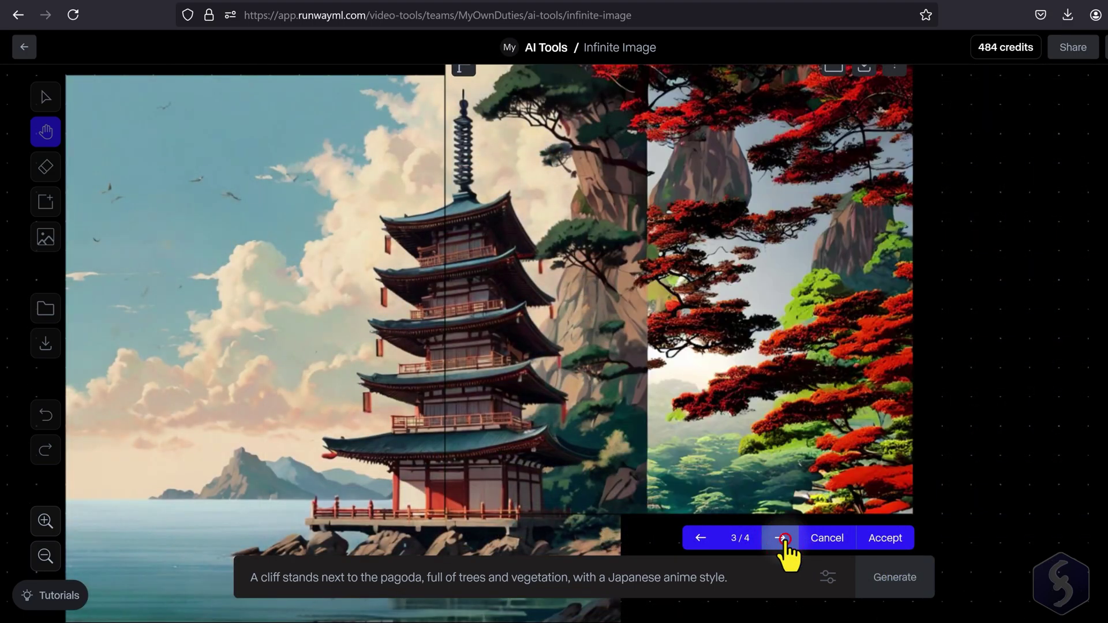
click(783, 540)
click(782, 540)
click(782, 540)
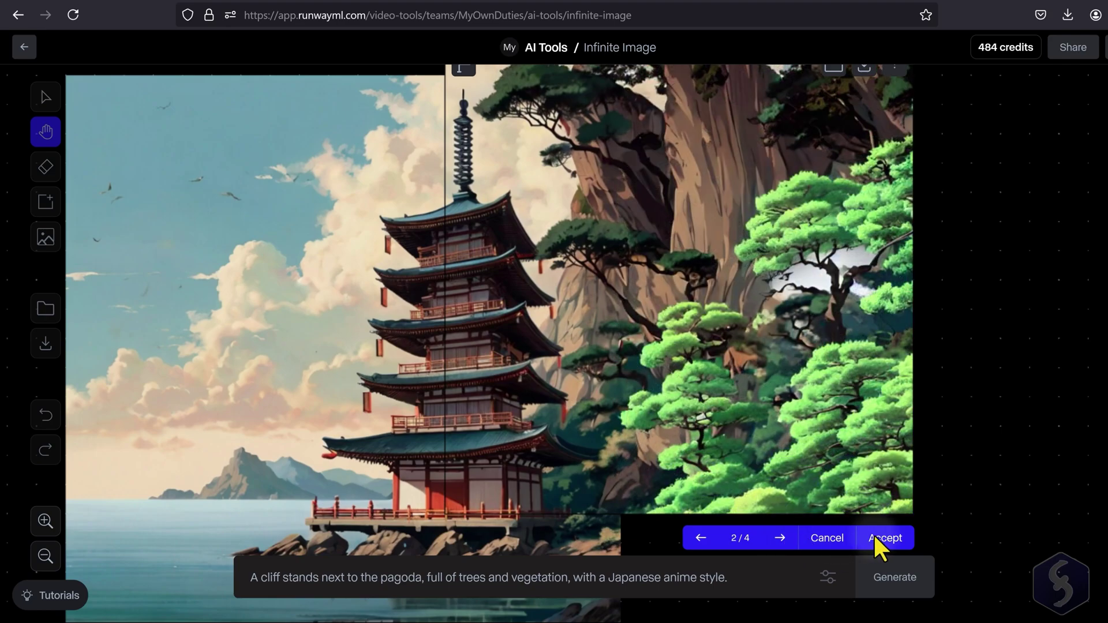
click(878, 538)
scroll(878, 532, down, 2)
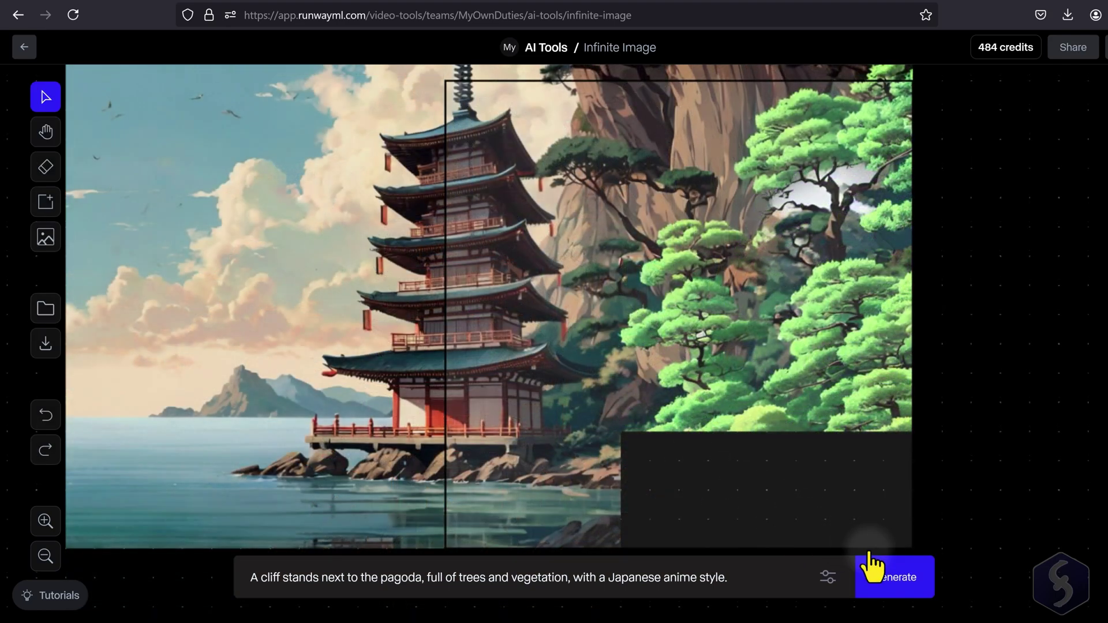
Step: Fill the empty lower-right corner, zoom the page out and download the extended image as PNG
click(907, 570)
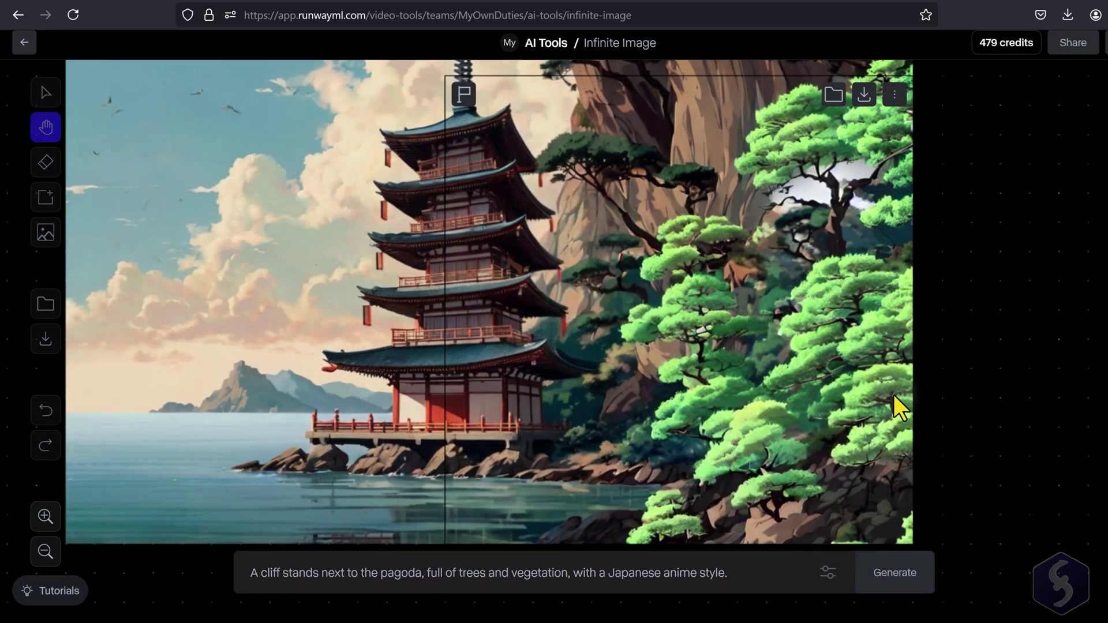
key(ctrl+minus)
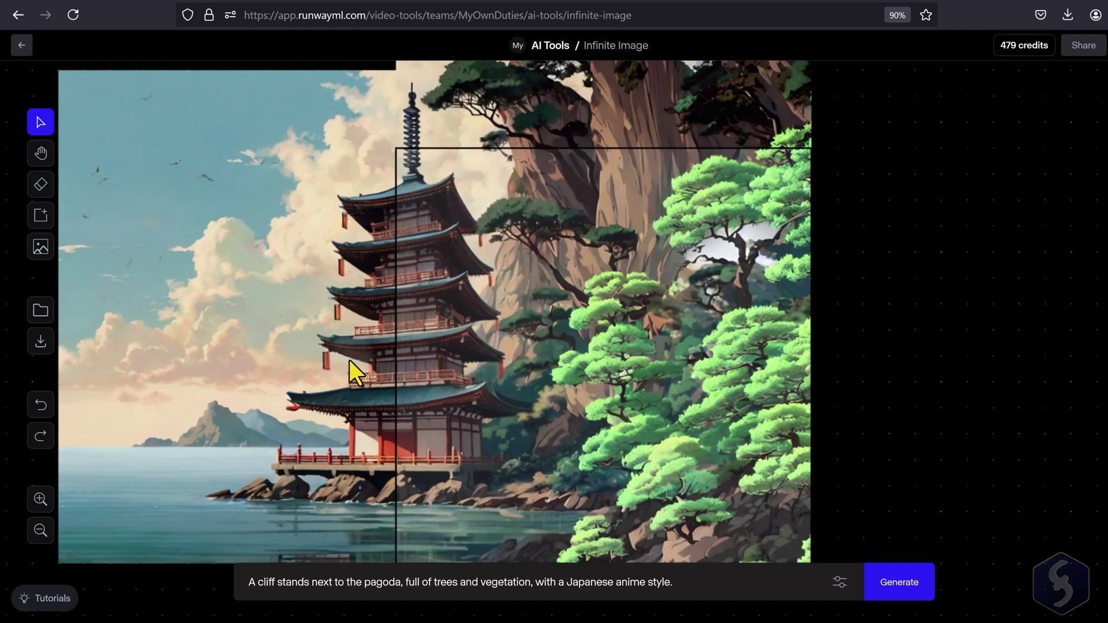
click(41, 341)
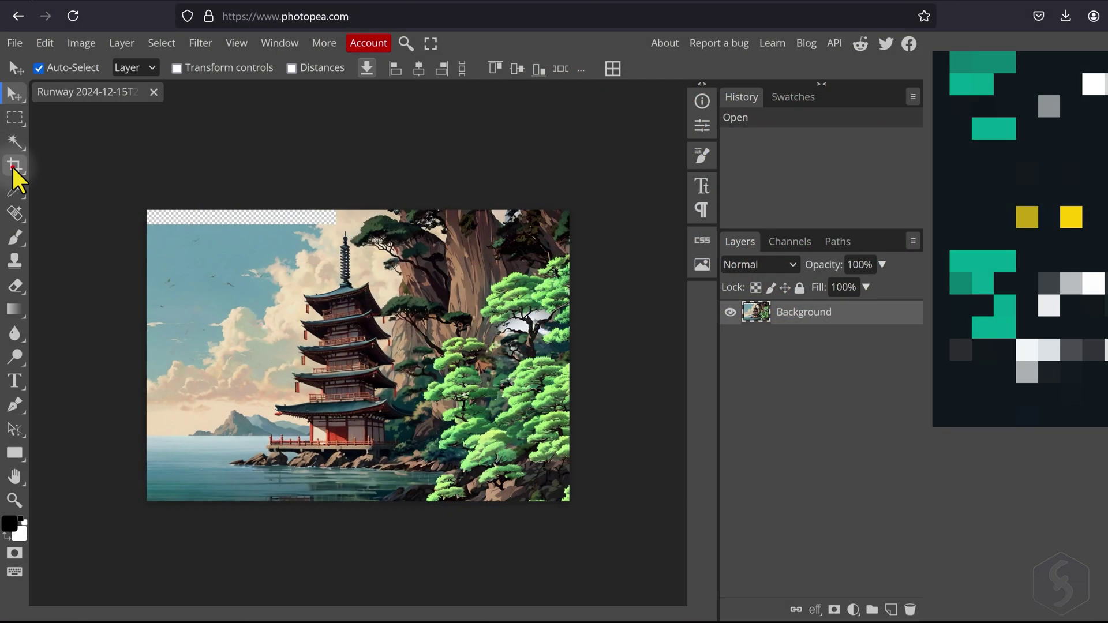
Step: Crop the pagoda picture to a 16:9 ratio, trimming the empty strip along the top
click(13, 167)
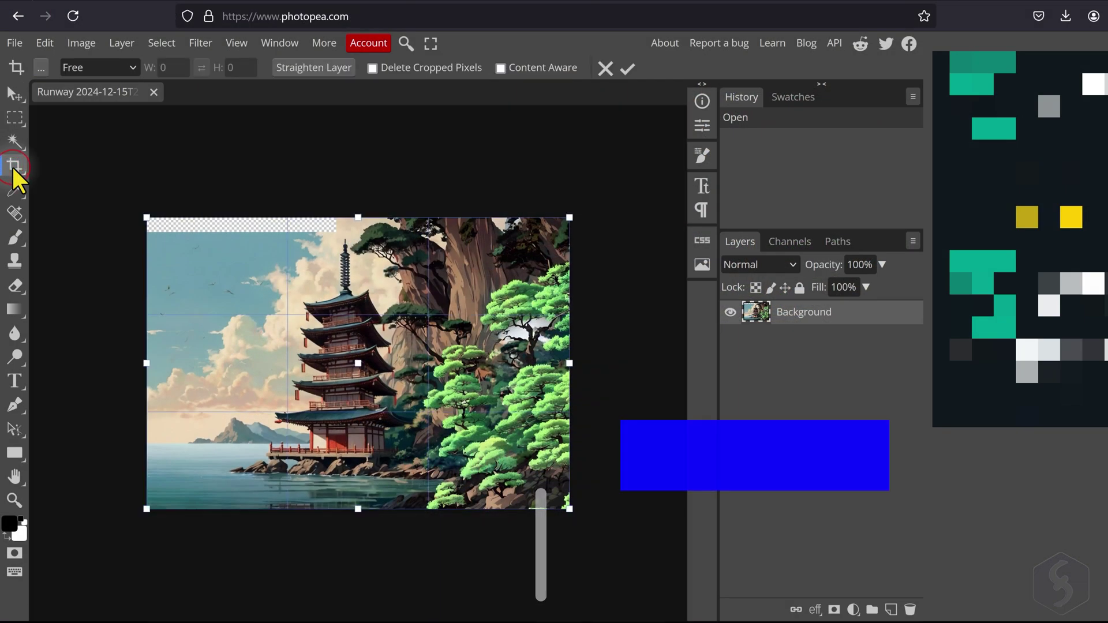
click(95, 70)
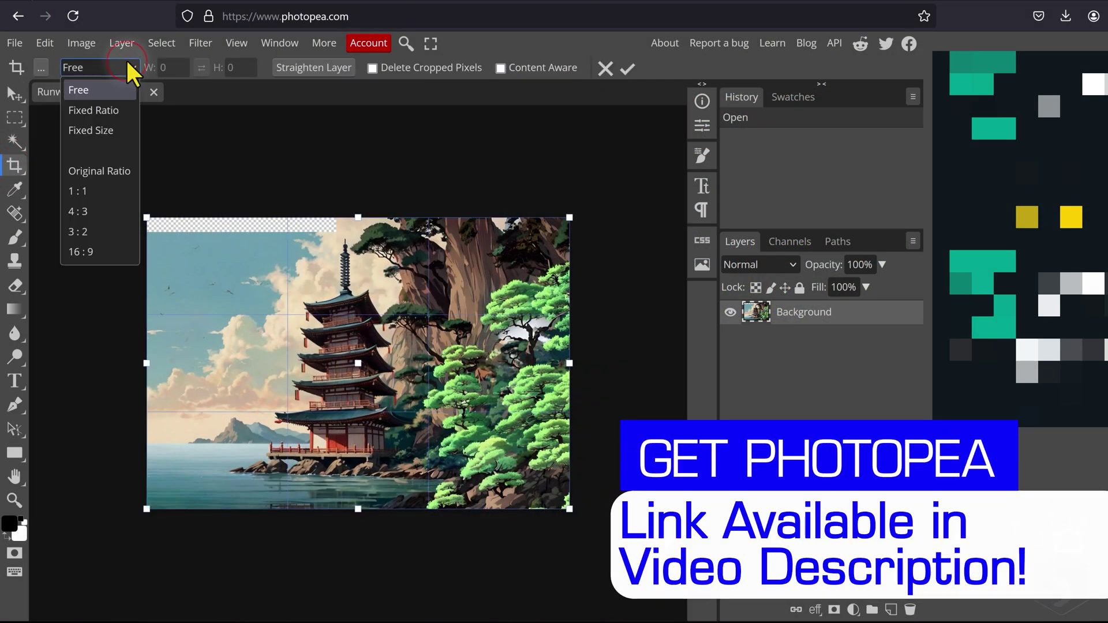
click(98, 253)
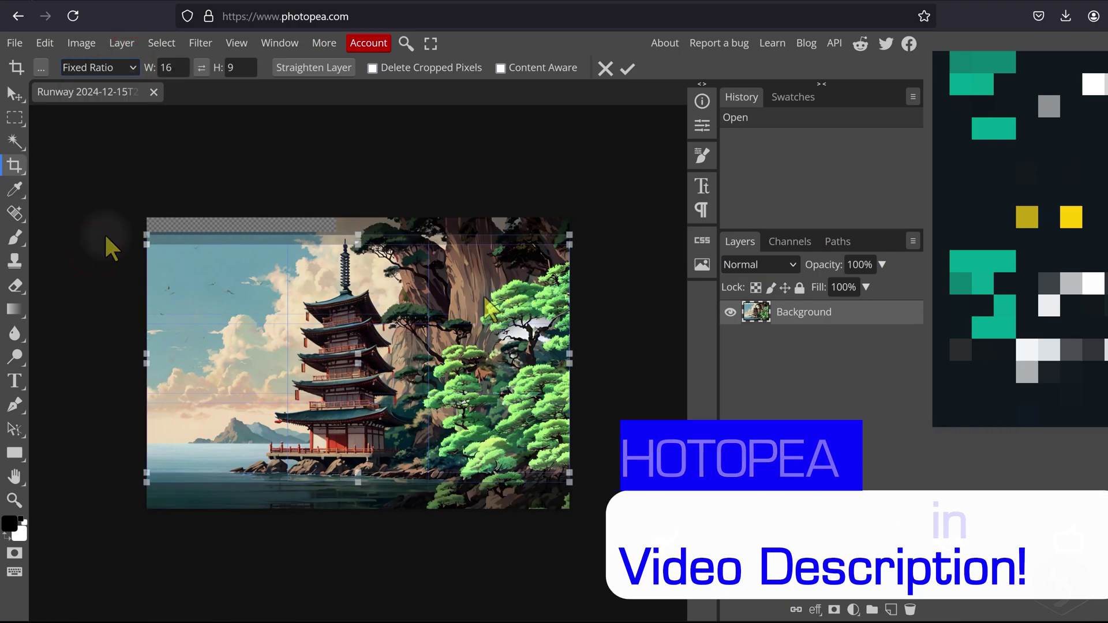
click(628, 69)
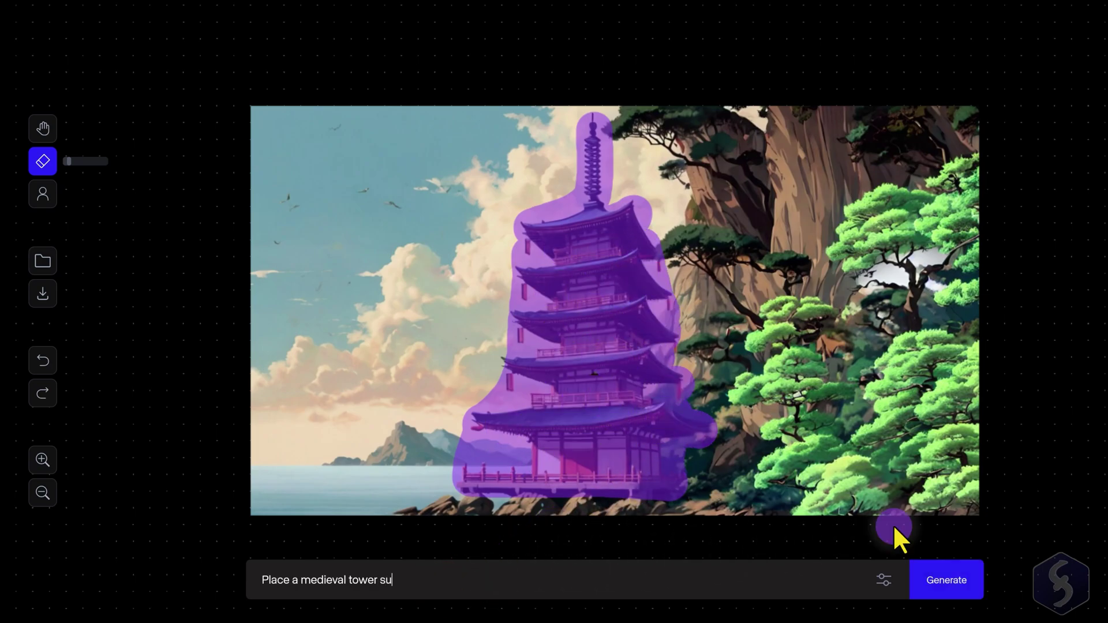
Step: Generate a replacement for the masked pagoda with the prompt 'Place a medieval tower surrounded by vegetation.'
text(rrounded by vegetation.)
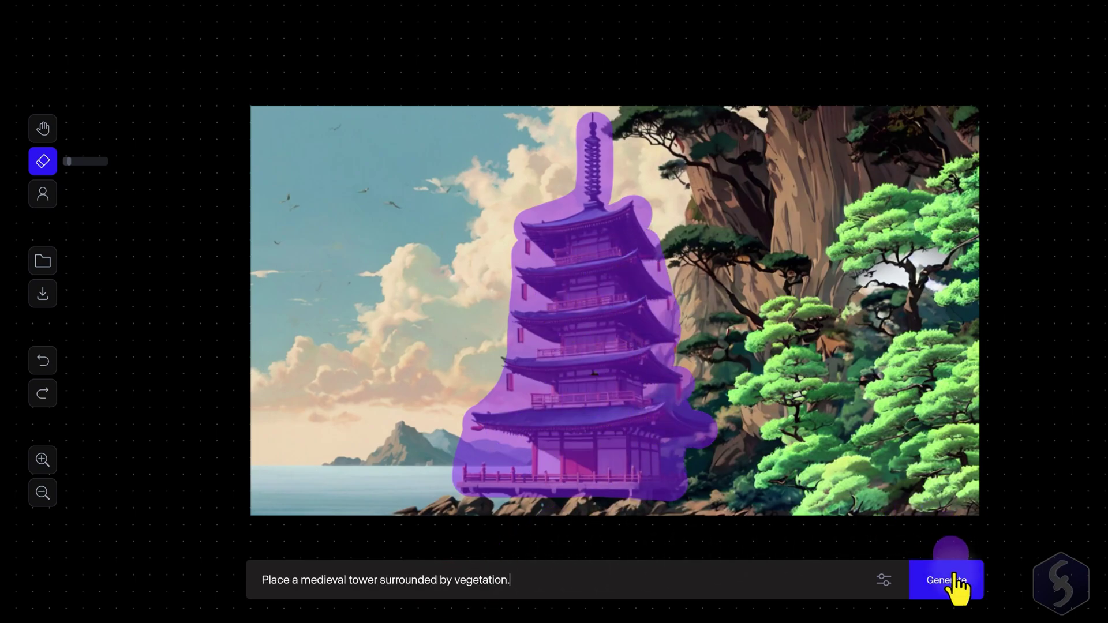
click(955, 581)
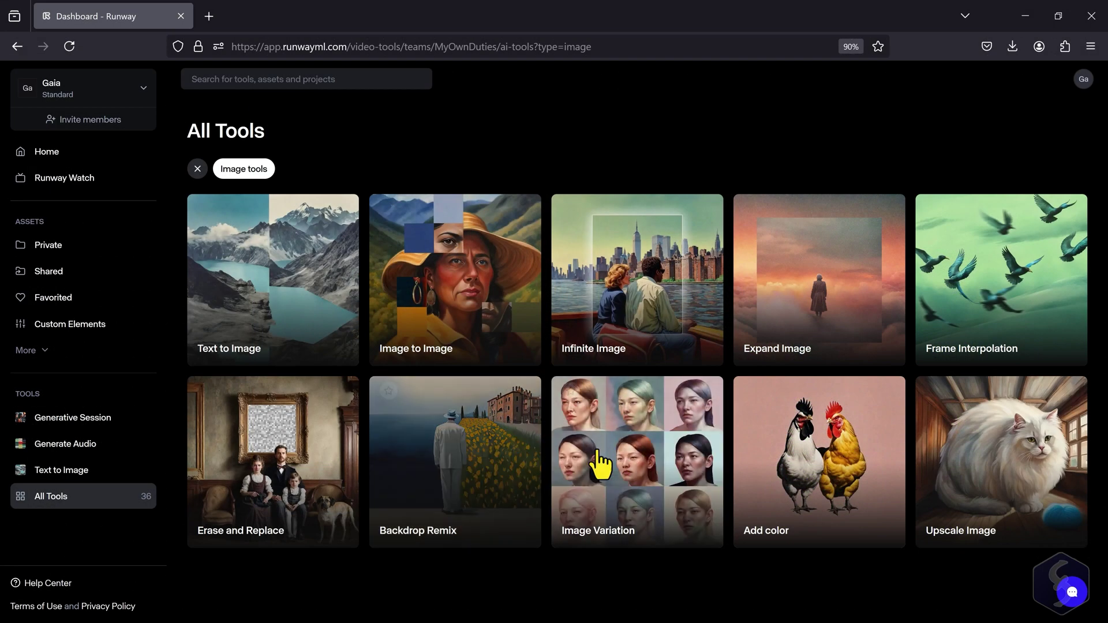
Step: Upload the orange kitten image to Backdrop Remix and generate Grass field backdrops
click(494, 469)
click(427, 191)
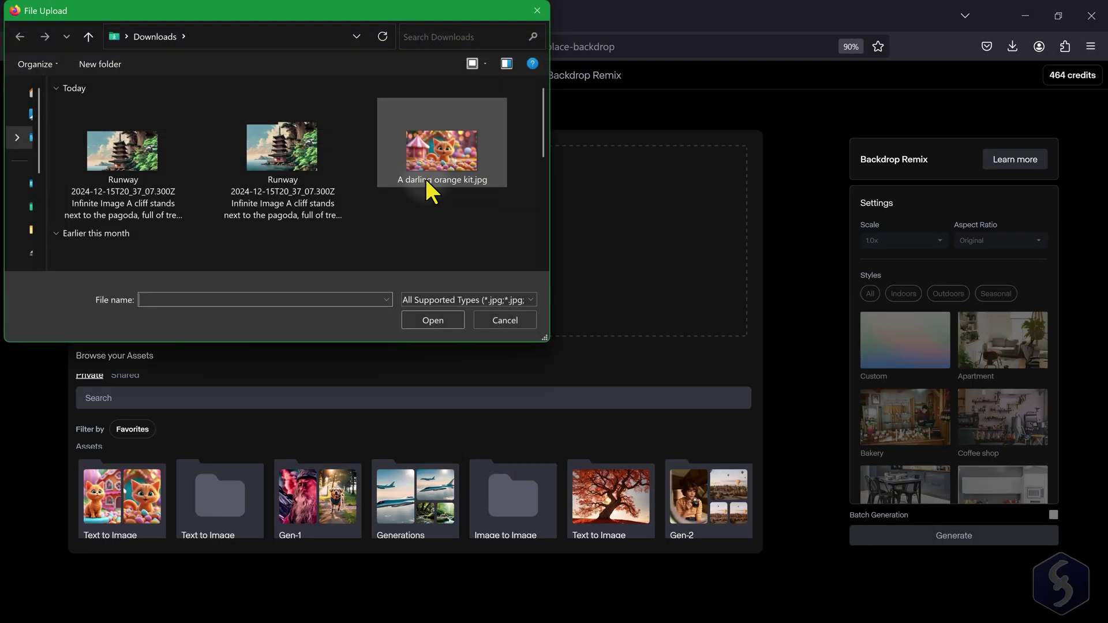
click(432, 320)
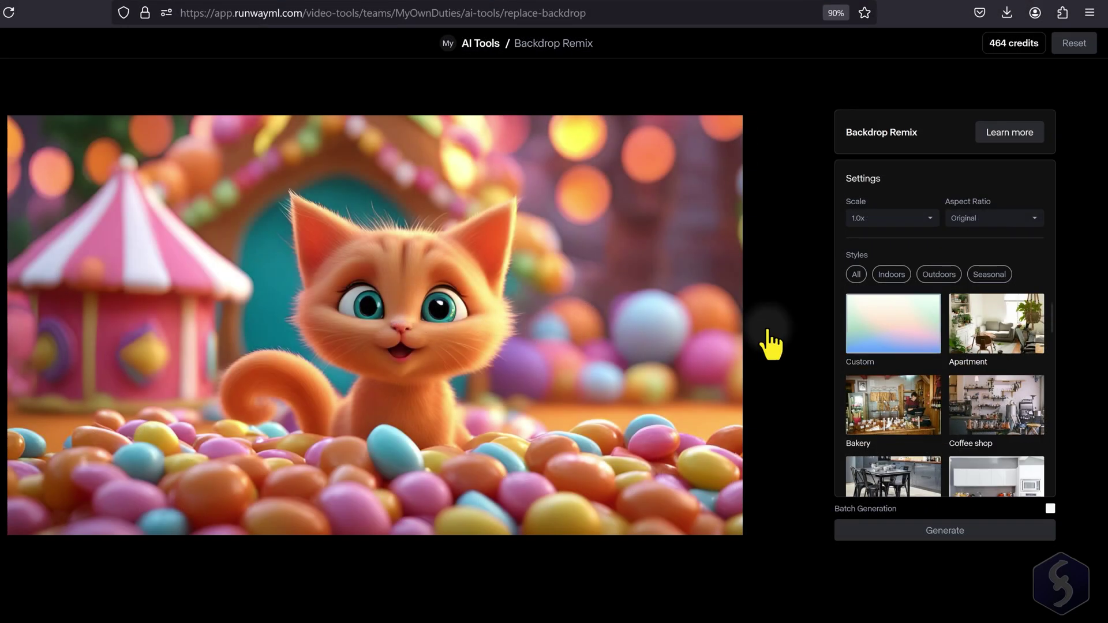
scroll(929, 364, down, 5)
click(979, 365)
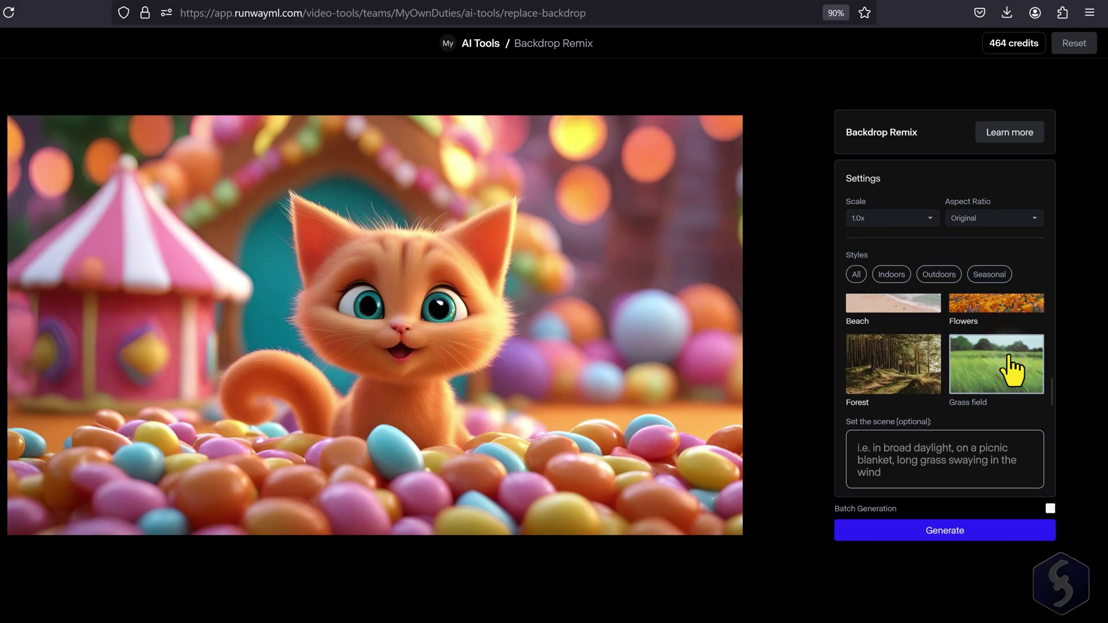
click(939, 532)
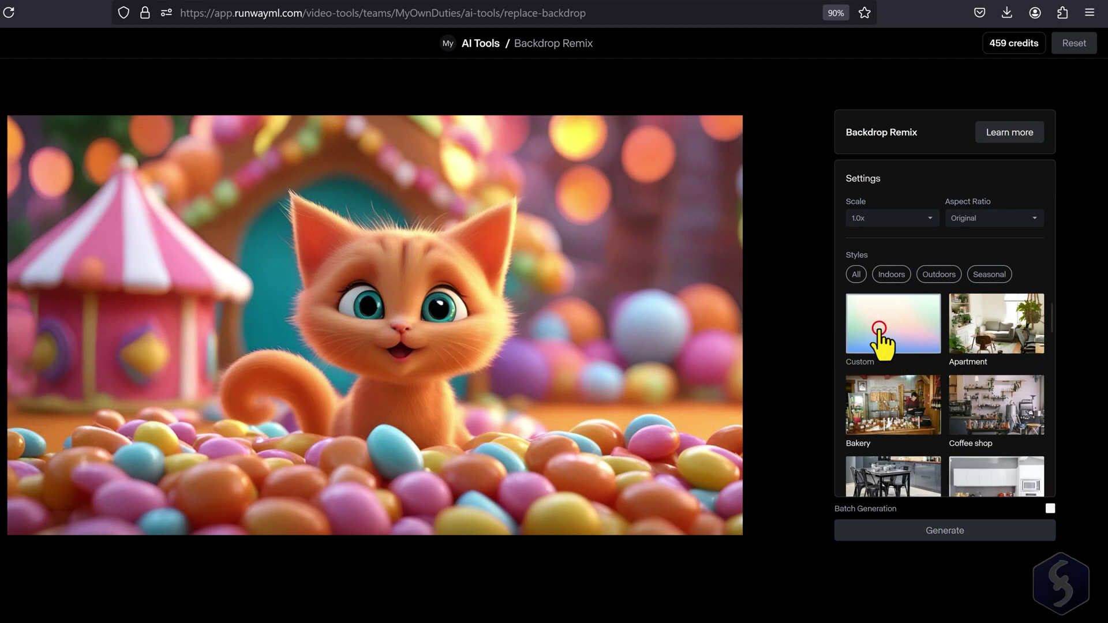
Step: Generate Custom backdrops for the kitten from a pasted scene description
click(879, 329)
click(885, 407)
text(A darling orange kitten gazes directly at the camera, while sitting on a pile of leaves in the forest, using a 3D animation style.)
click(943, 534)
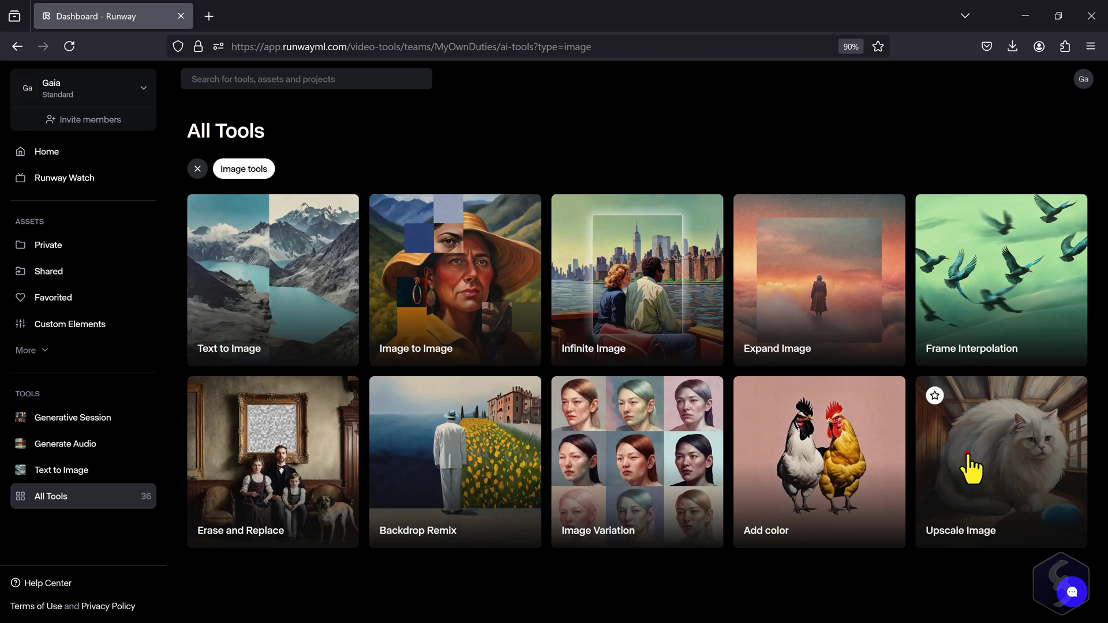
Step: Load the pagoda image into Upscale Image with a 3413 x 1920 (1080p) output size
click(971, 470)
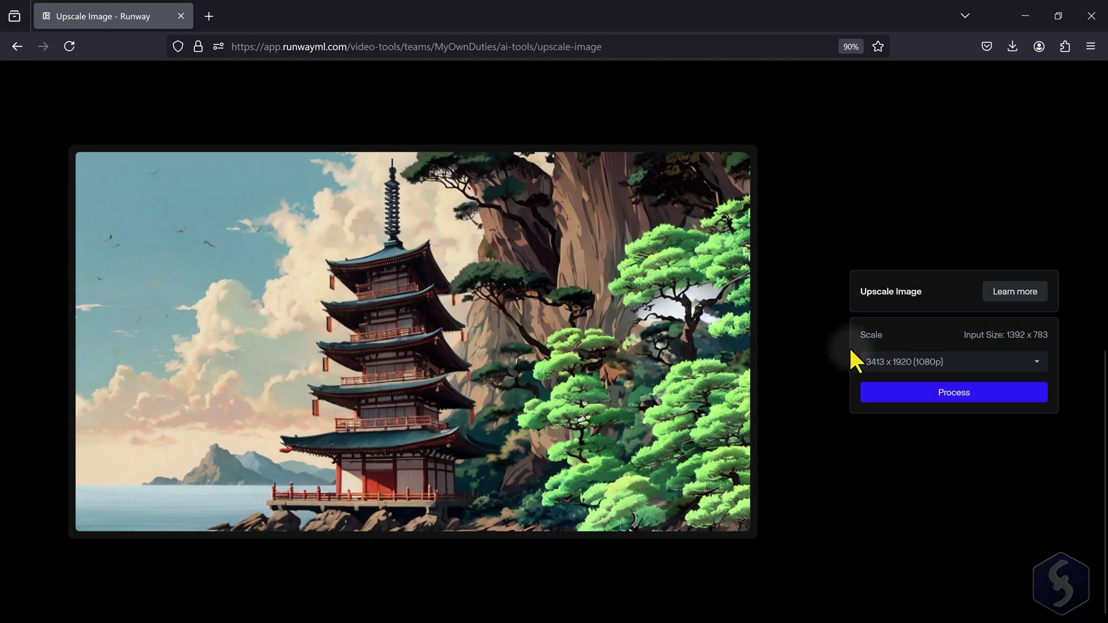
click(949, 363)
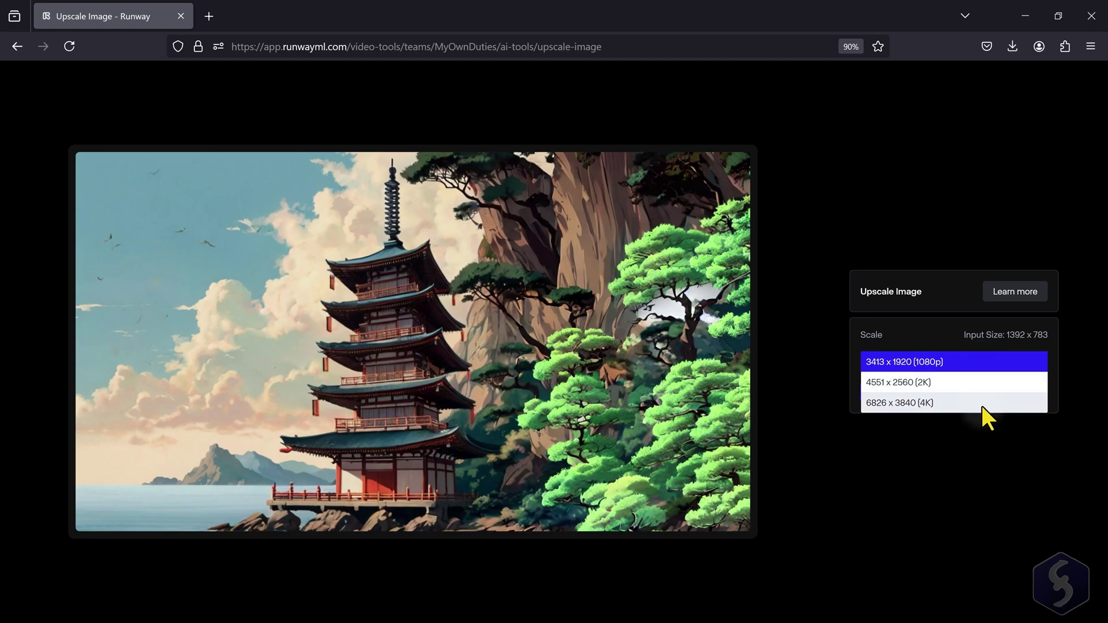
click(971, 358)
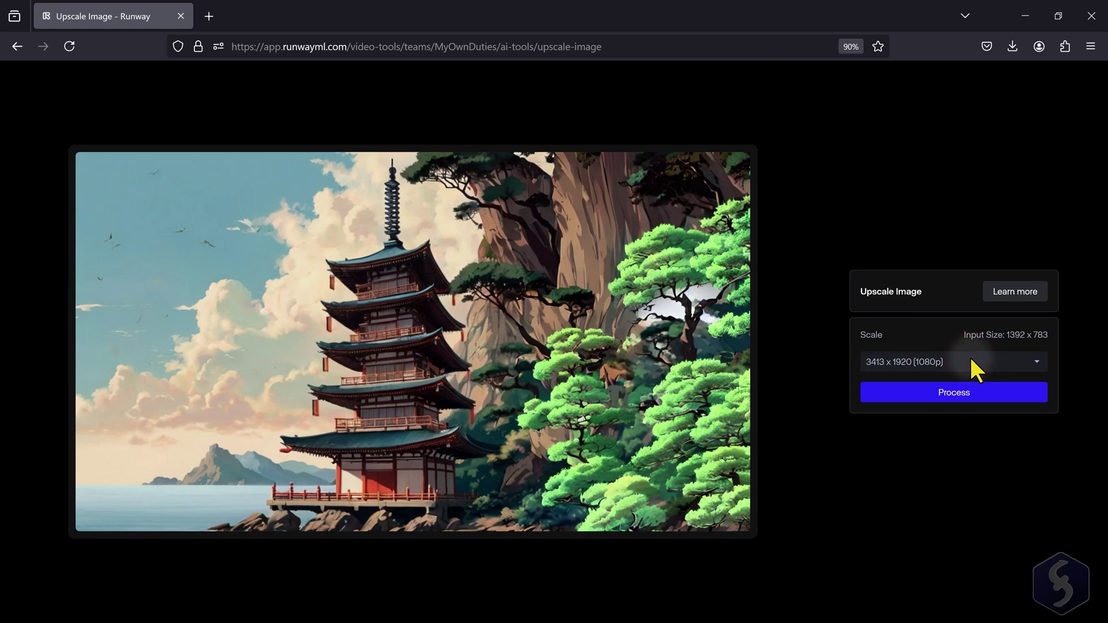